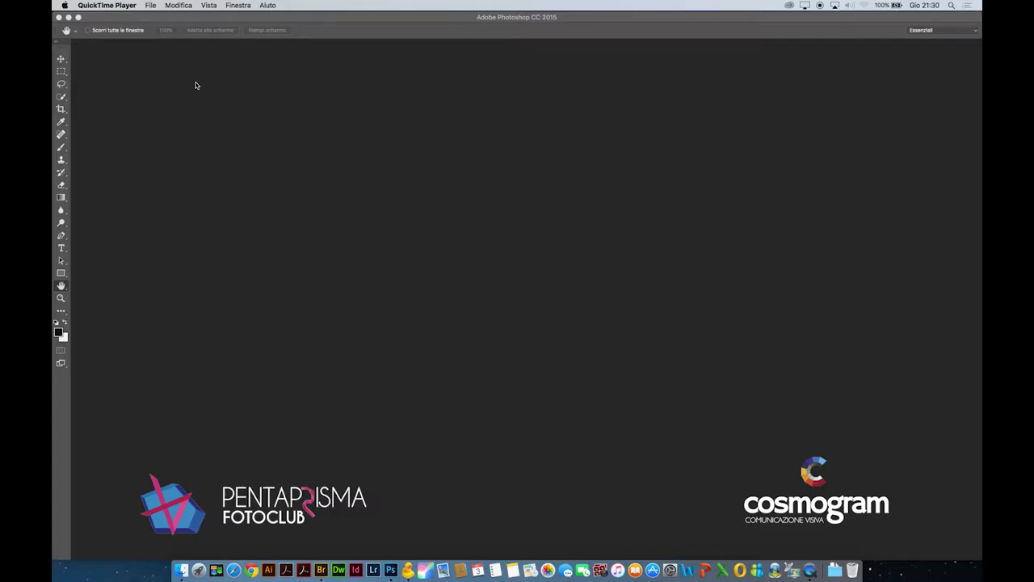
Switch from QuickTime to Photoshop and open the park photo IMG_8314.JPG.
click(151, 5)
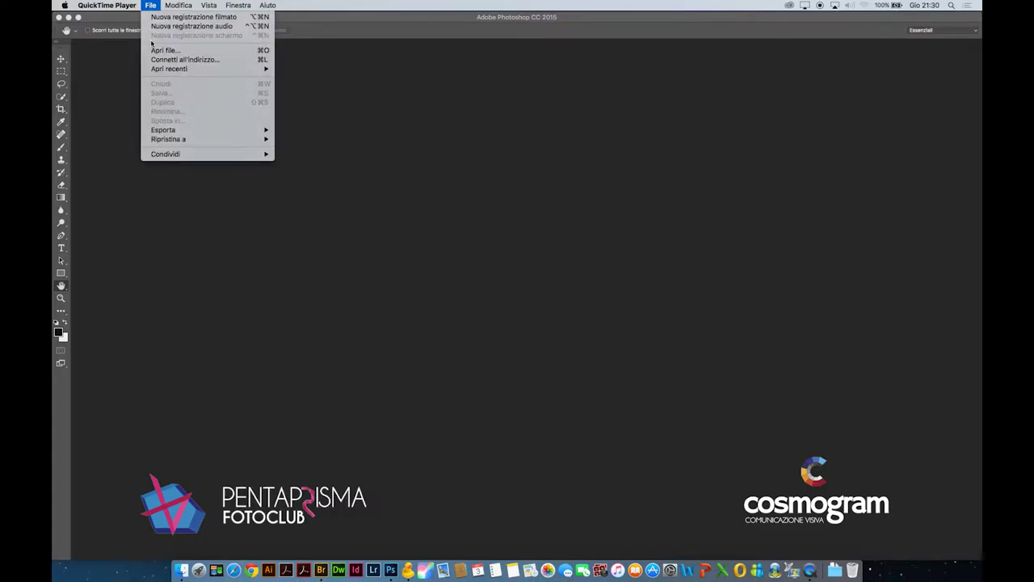
click(124, 225)
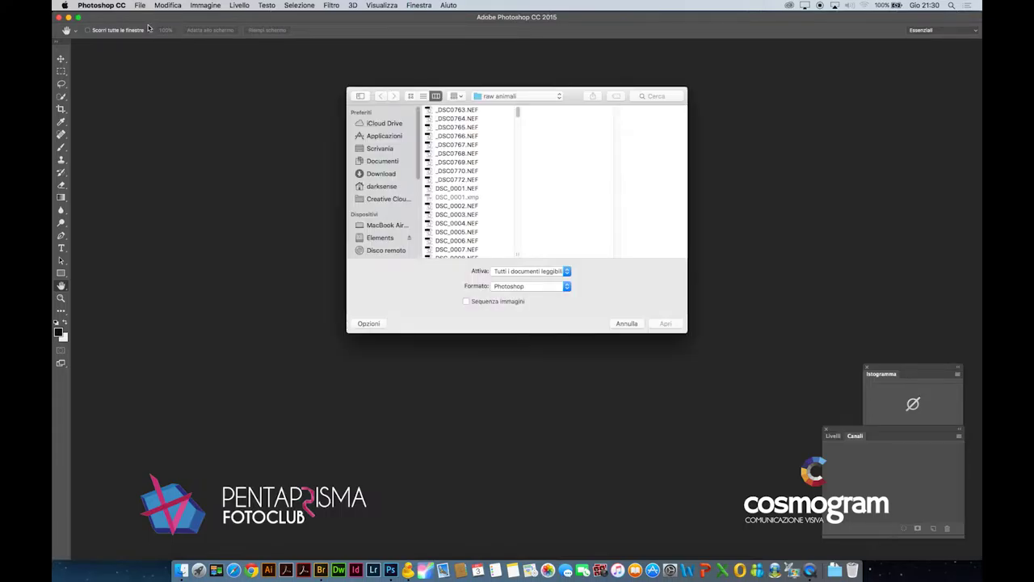
click(462, 134)
Confirm the open, reposition the Livelli/Canali group and Istogramma panel, and float Livelli separately.
click(666, 323)
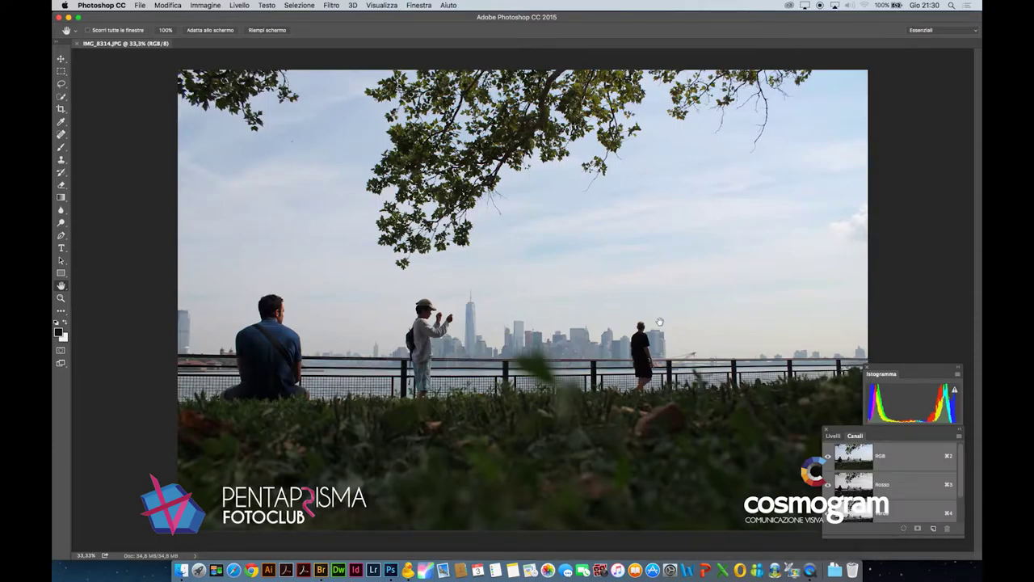
drag(905, 431, 911, 232)
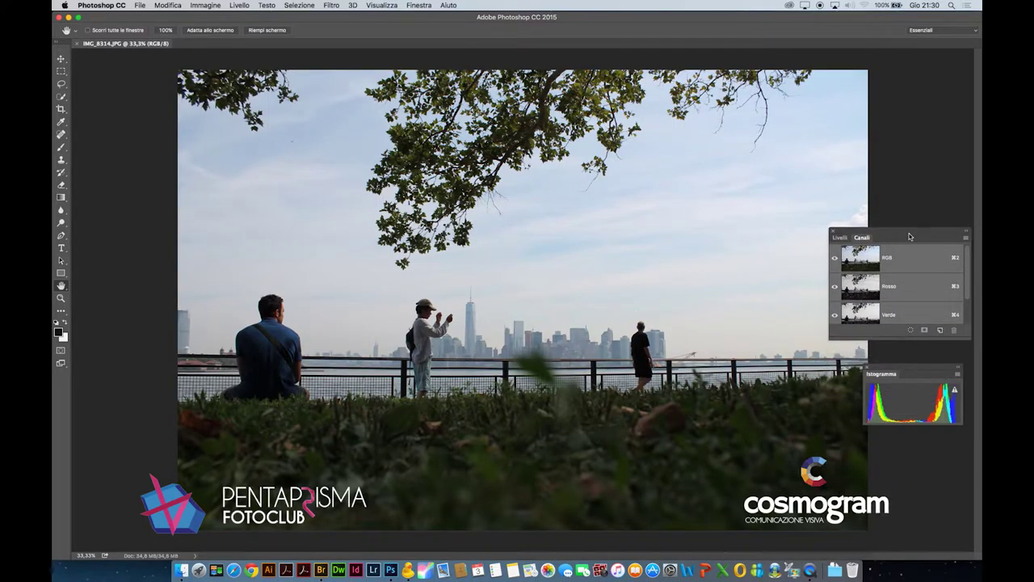
drag(916, 371, 922, 474)
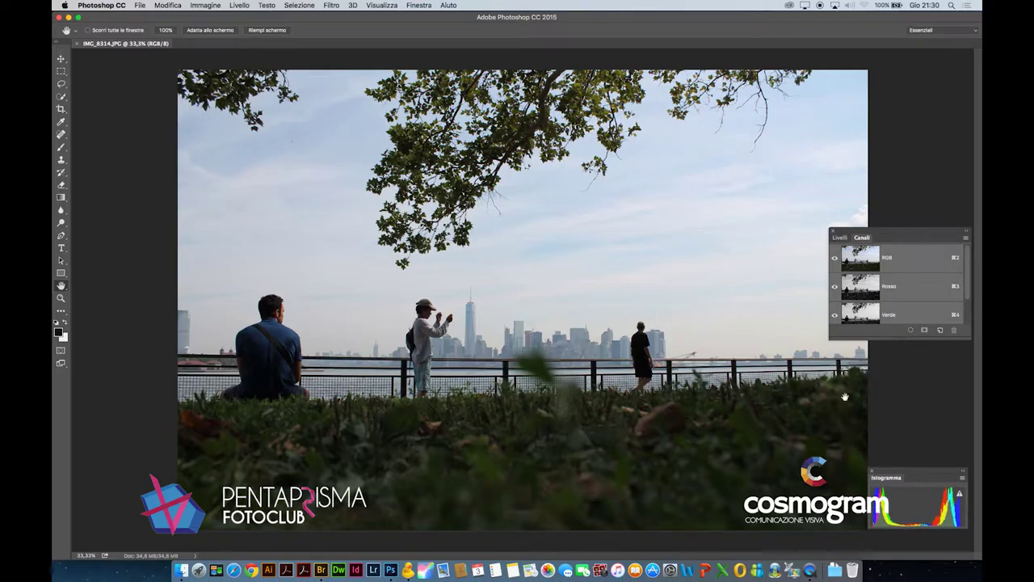
click(840, 237)
drag(841, 237, 110, 151)
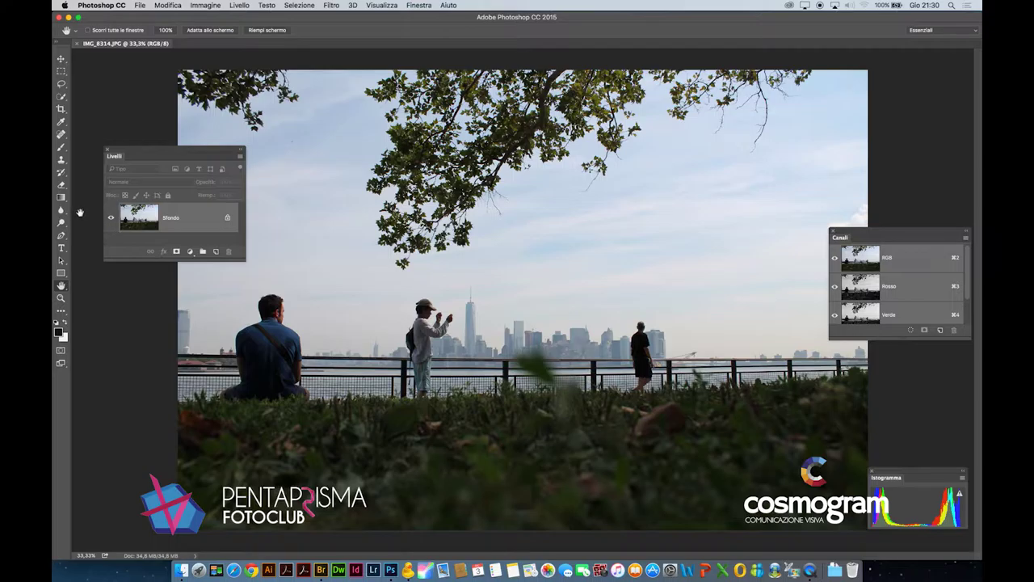
Review the Clone Stamp variants, then make the Spot Healing Brush the active tool.
click(60, 160)
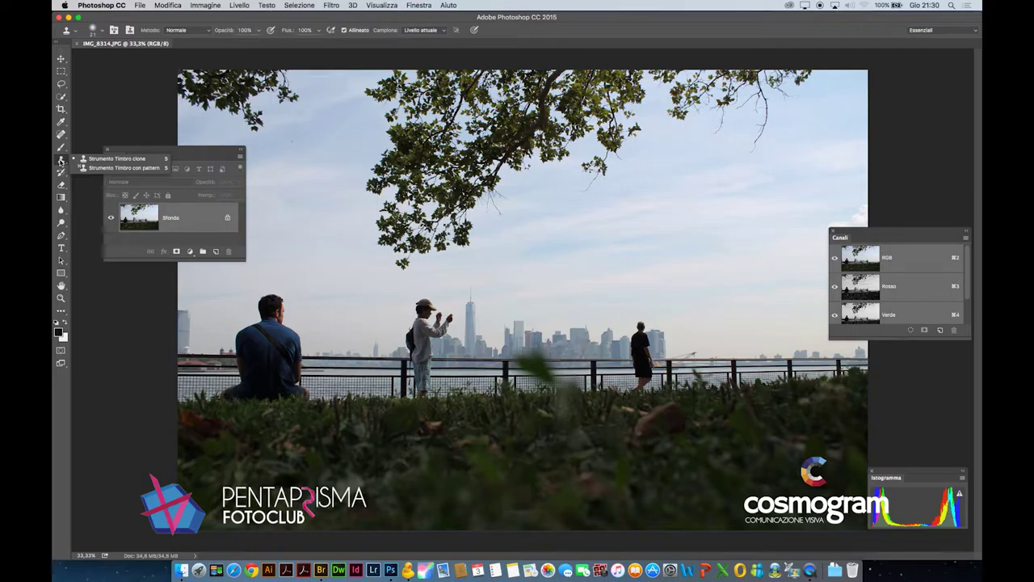
click(61, 161)
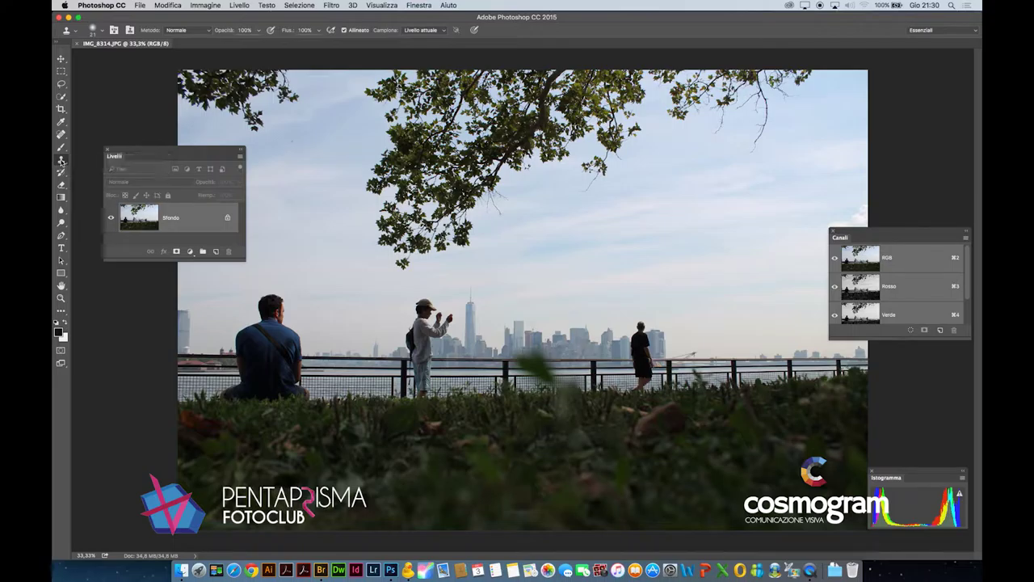
click(61, 136)
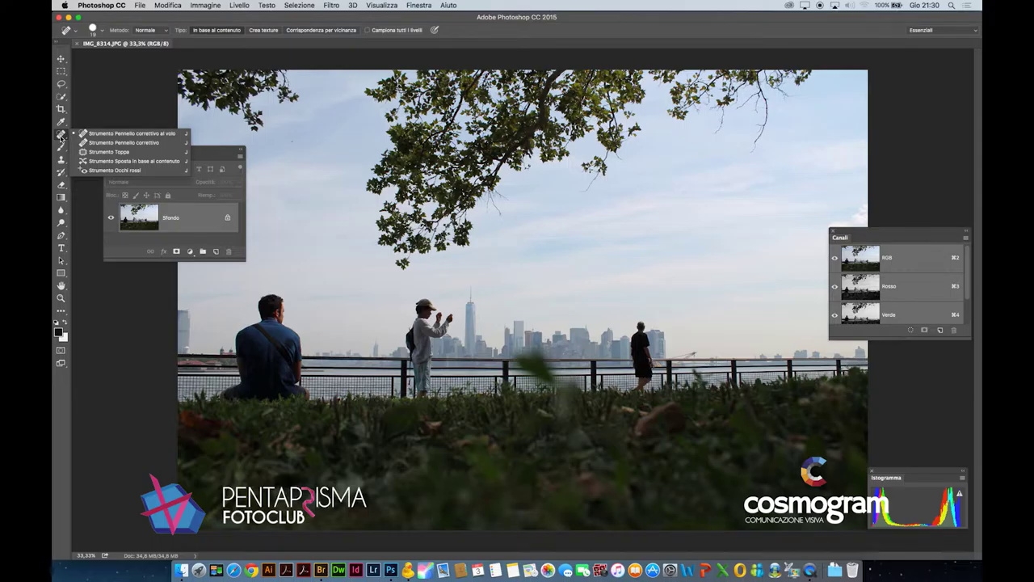
click(156, 229)
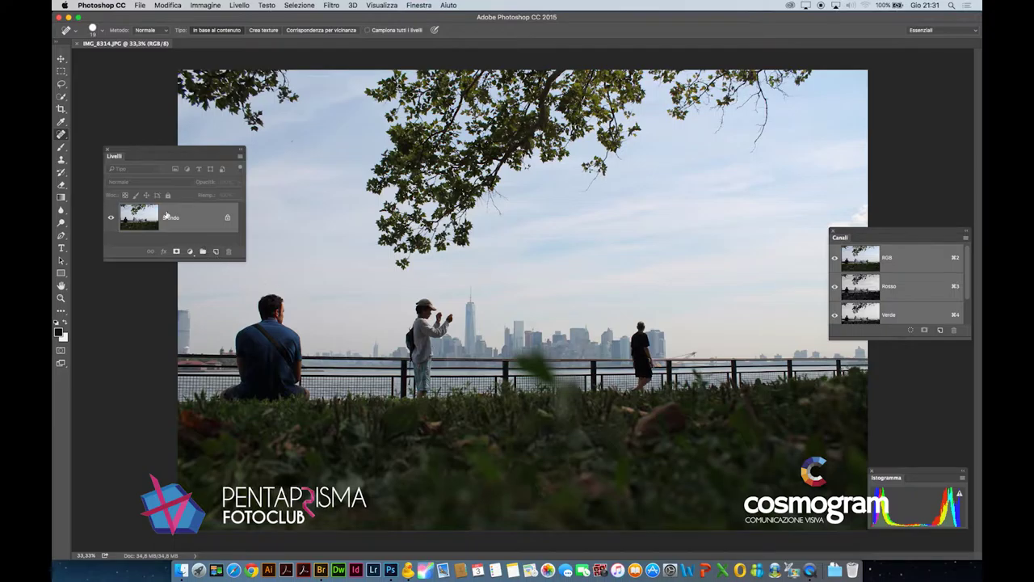
Float the toolbar as a two-column palette and bring up the Rectangular Marquee tools.
click(56, 42)
drag(58, 45, 910, 71)
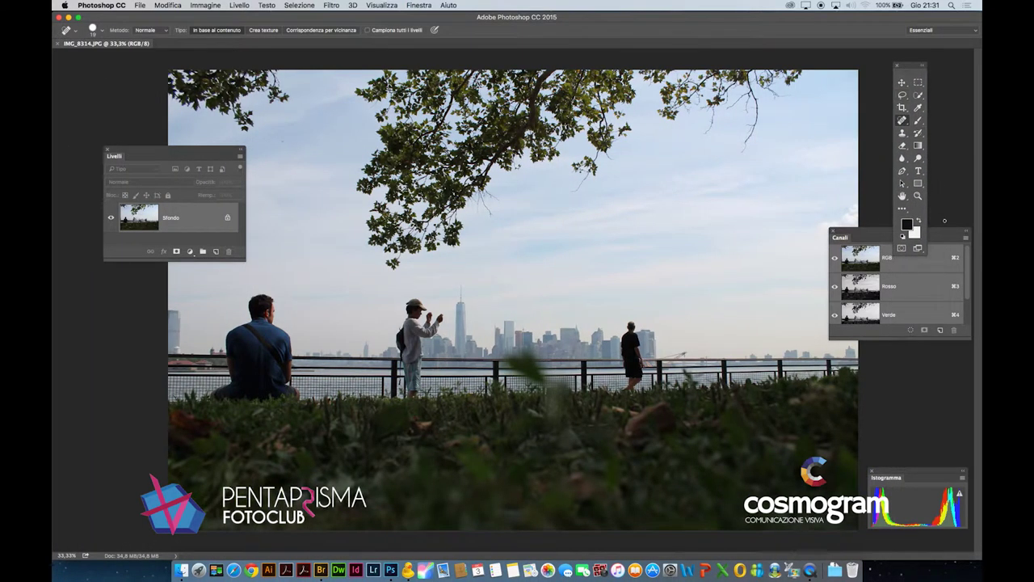
click(902, 84)
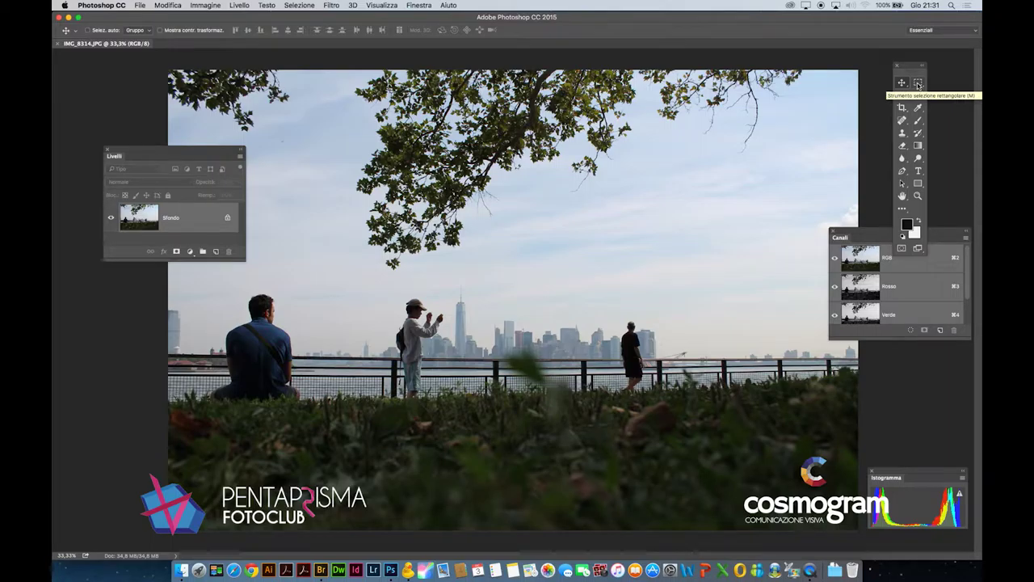
click(918, 84)
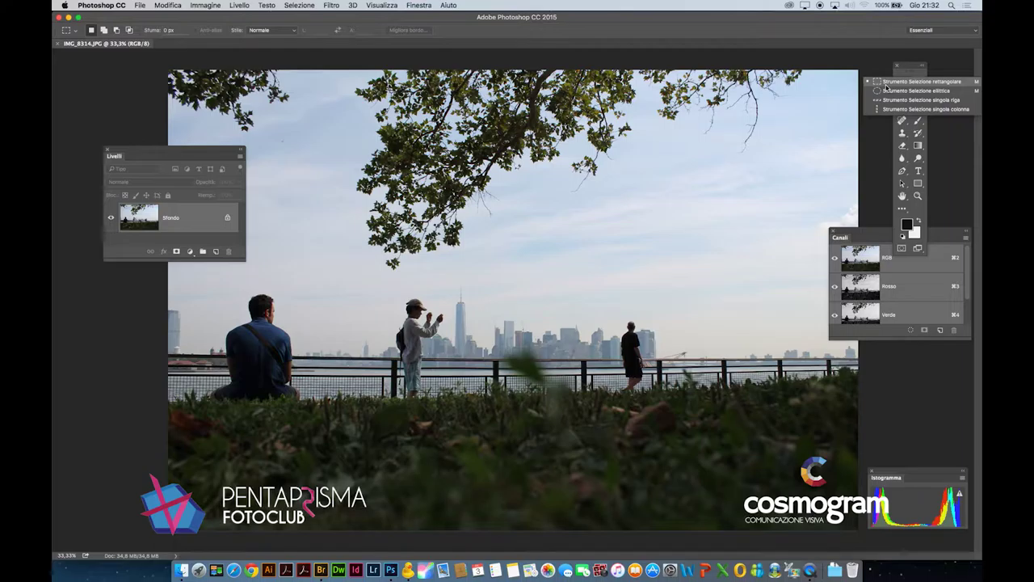
Draw a rectangular marquee around the boy in the cap holding the camera.
click(886, 86)
drag(909, 67, 925, 58)
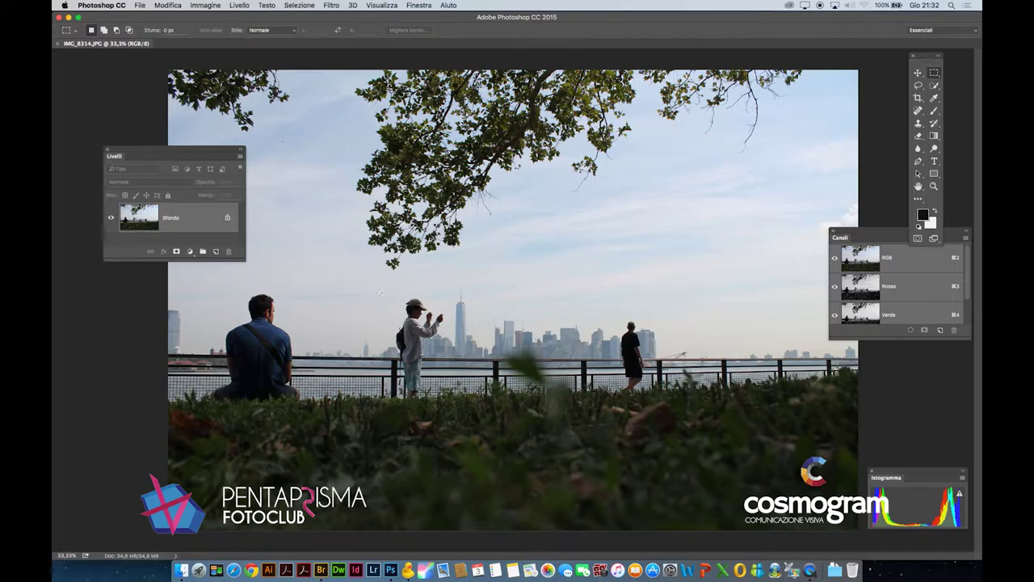
drag(380, 290, 453, 414)
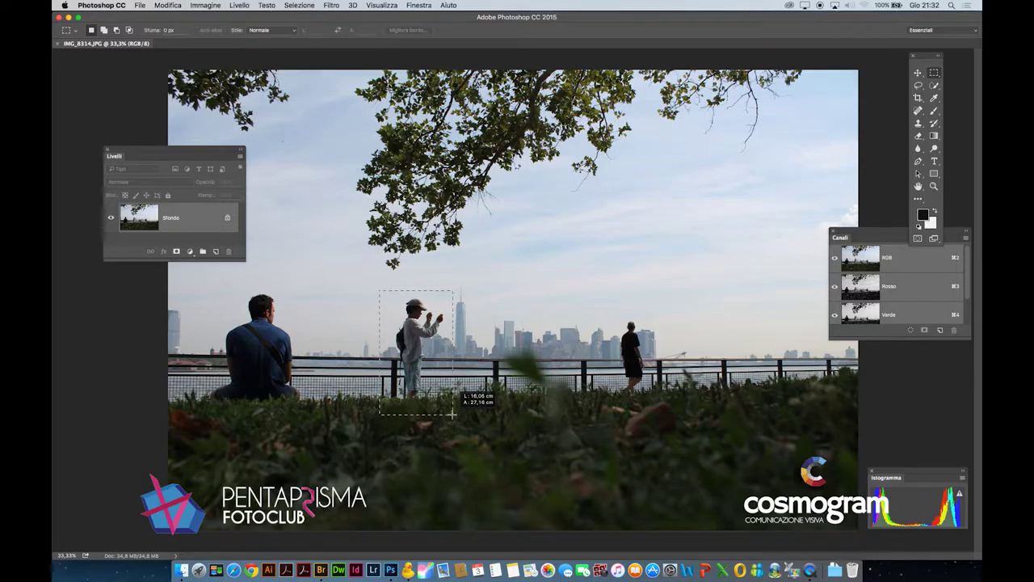
drag(453, 414, 453, 413)
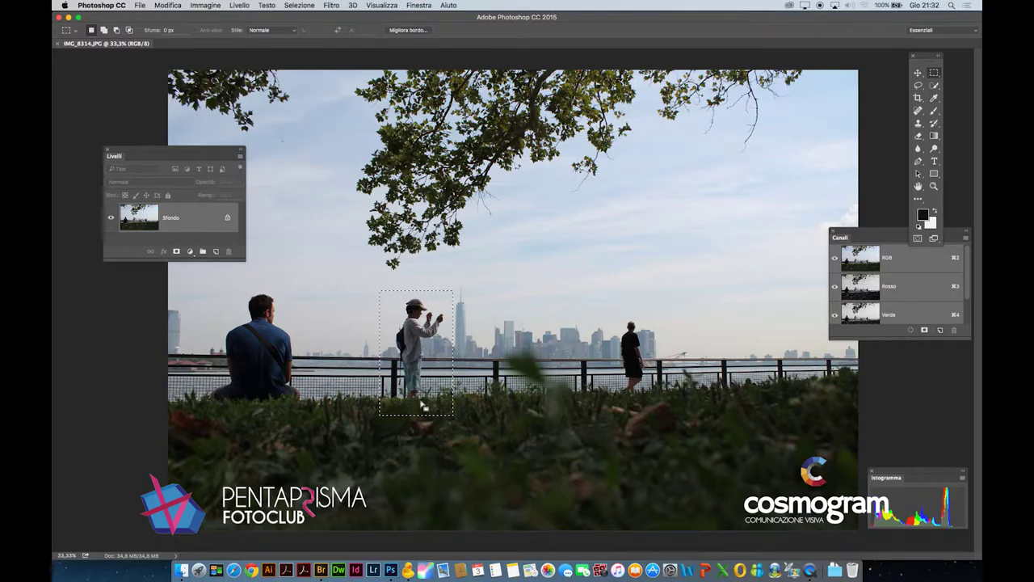
click(304, 5)
click(307, 46)
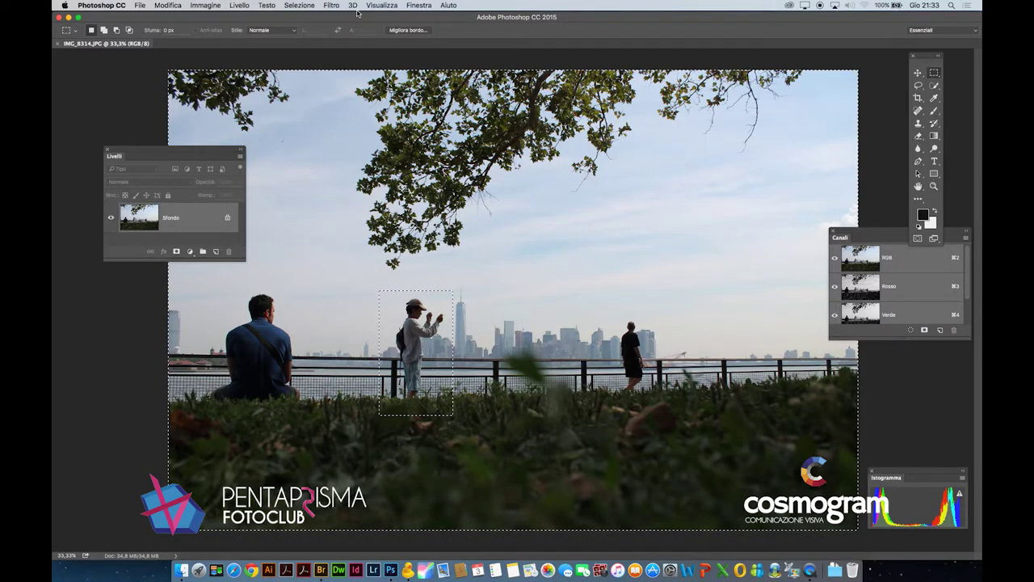
click(299, 5)
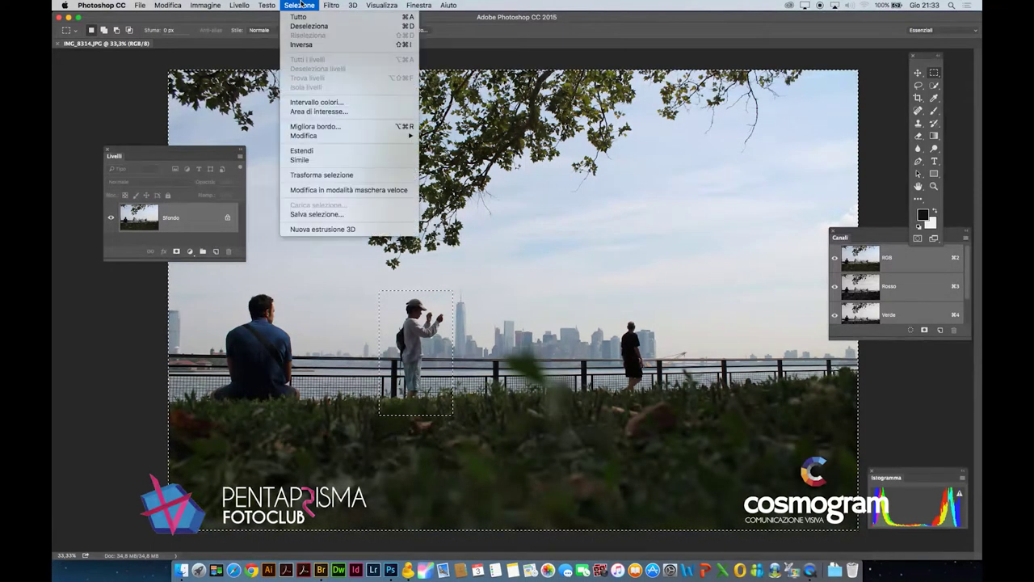
click(301, 45)
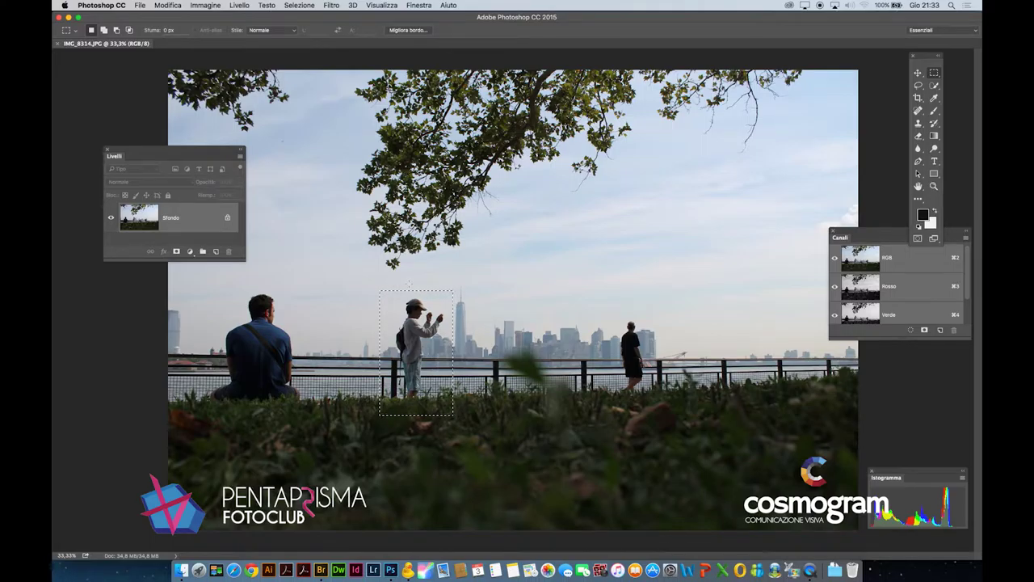
click(299, 5)
click(301, 45)
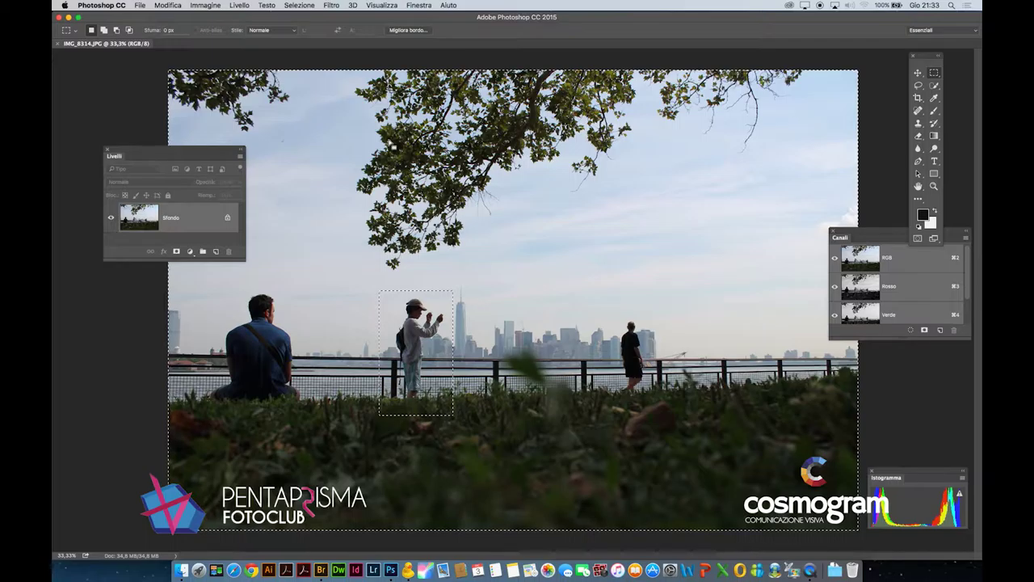
click(299, 5)
click(301, 45)
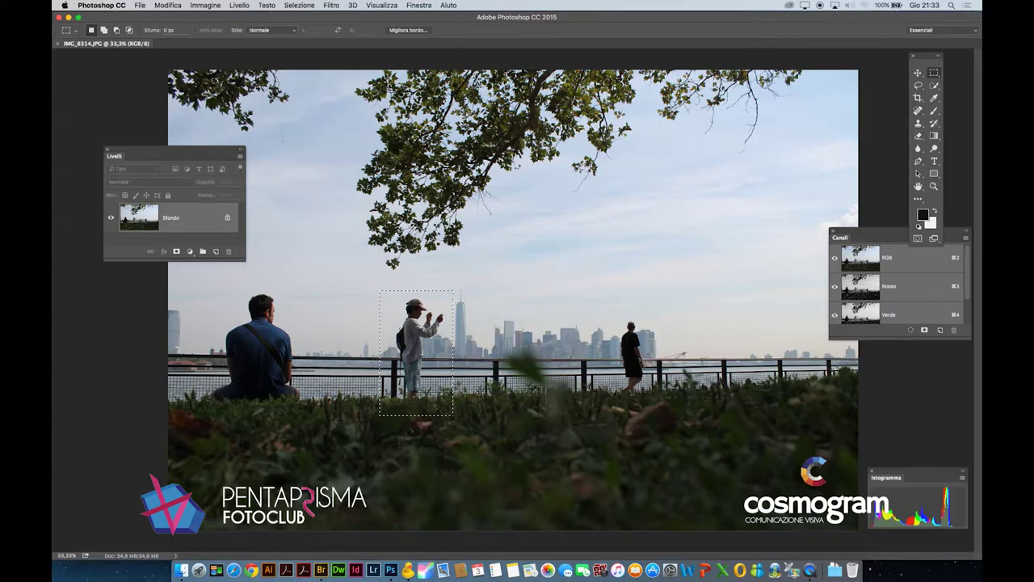
Redraw a snug 16.19 × 22.82 cm marquee around the boy and dock Istogramma under Canali.
mouse_move(450, 305)
mouse_down()
mouse_move(656, 305)
mouse_move(456, 306)
mouse_move(426, 295)
mouse_move(447, 295)
mouse_up()
click(447, 295)
drag(383, 280, 458, 405)
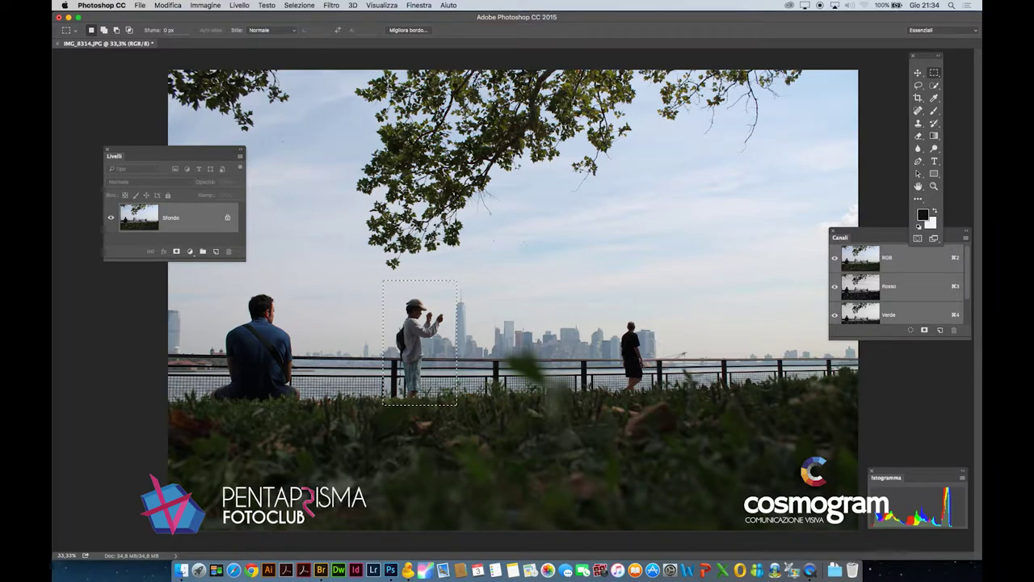
click(569, 242)
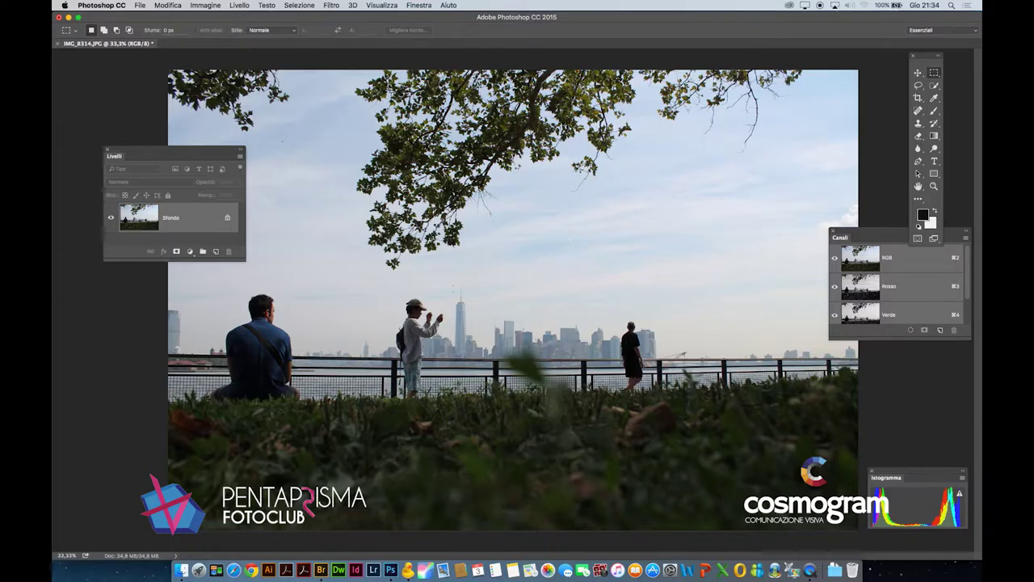
drag(431, 323, 456, 404)
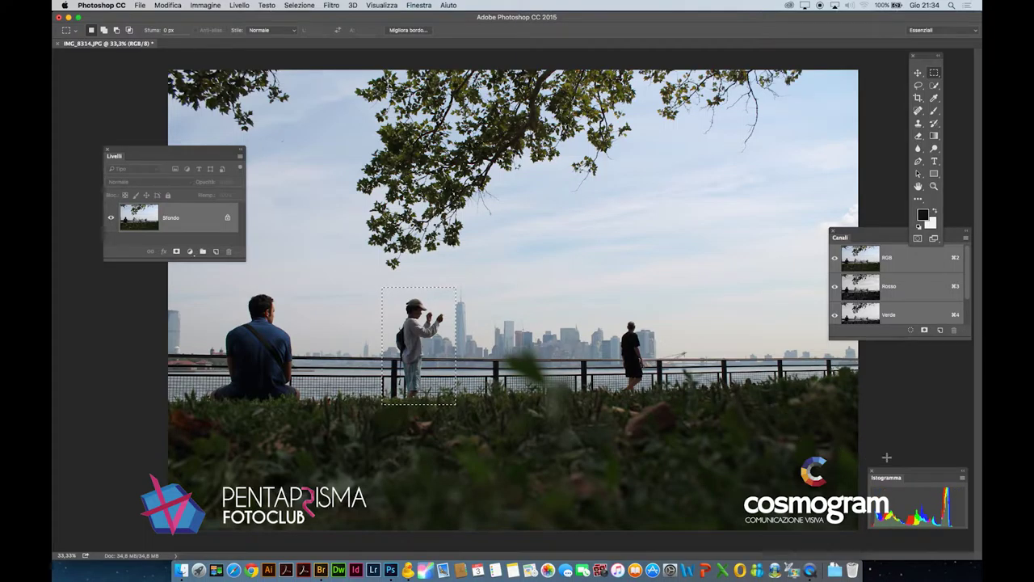
drag(898, 476, 875, 365)
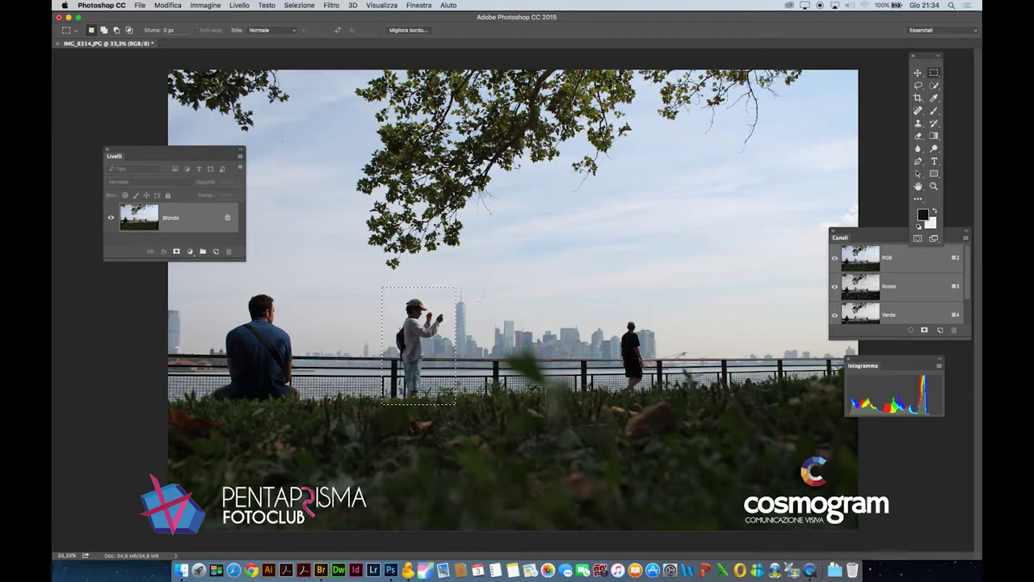
Deselect and duplicate the Sfondo background layer as Sfondo copia.
click(486, 260)
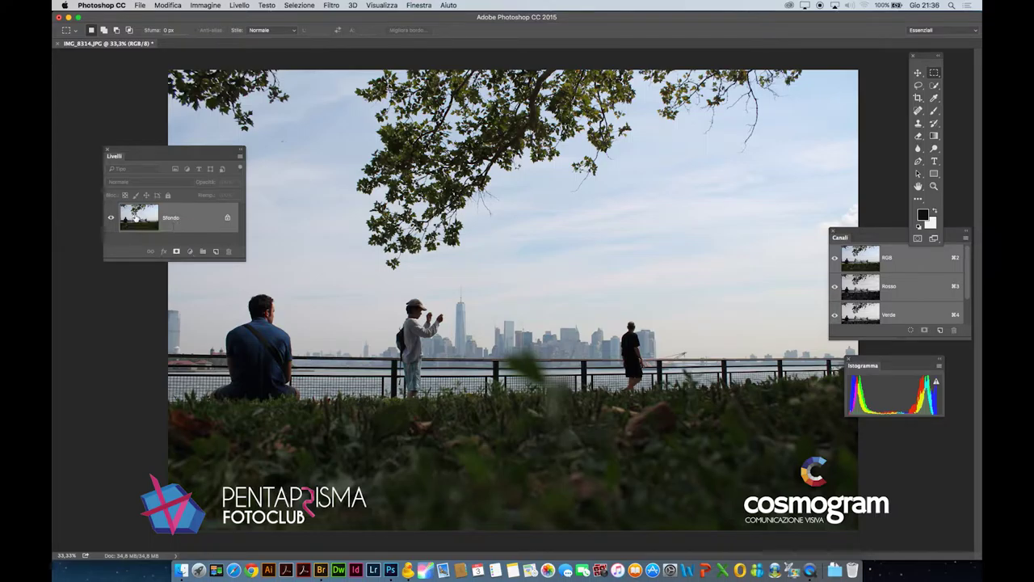
drag(136, 217, 217, 252)
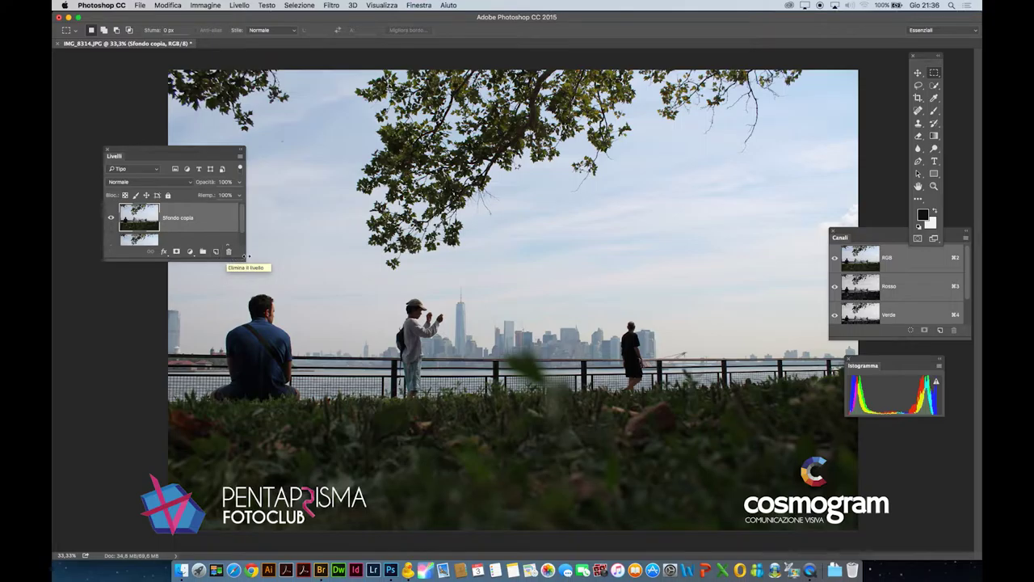
Enlarge the Layers panel, delete the old Sfondo copia, and duplicate Sfondo afresh.
drag(245, 259, 245, 313)
drag(193, 152, 158, 140)
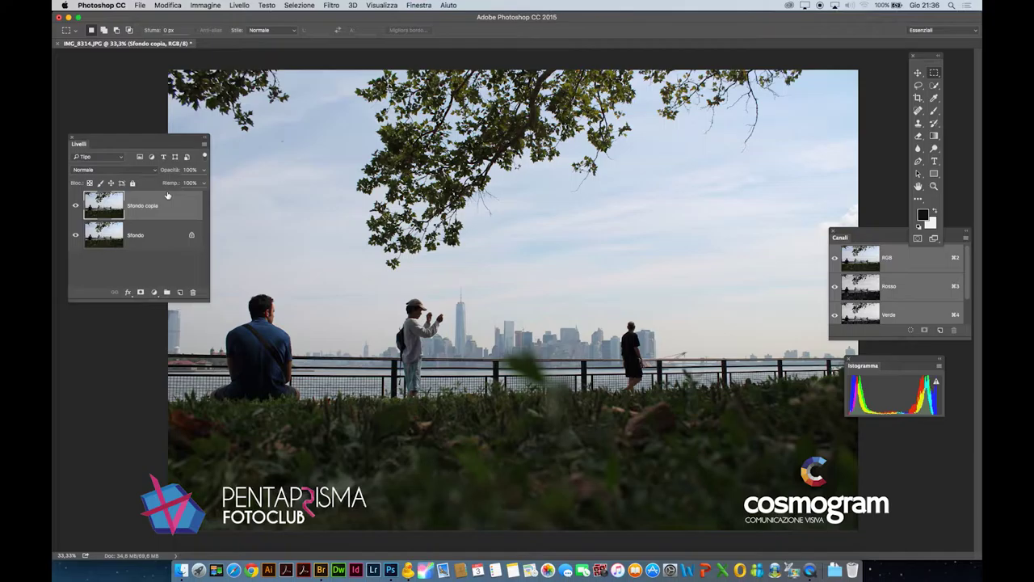
drag(113, 202, 194, 291)
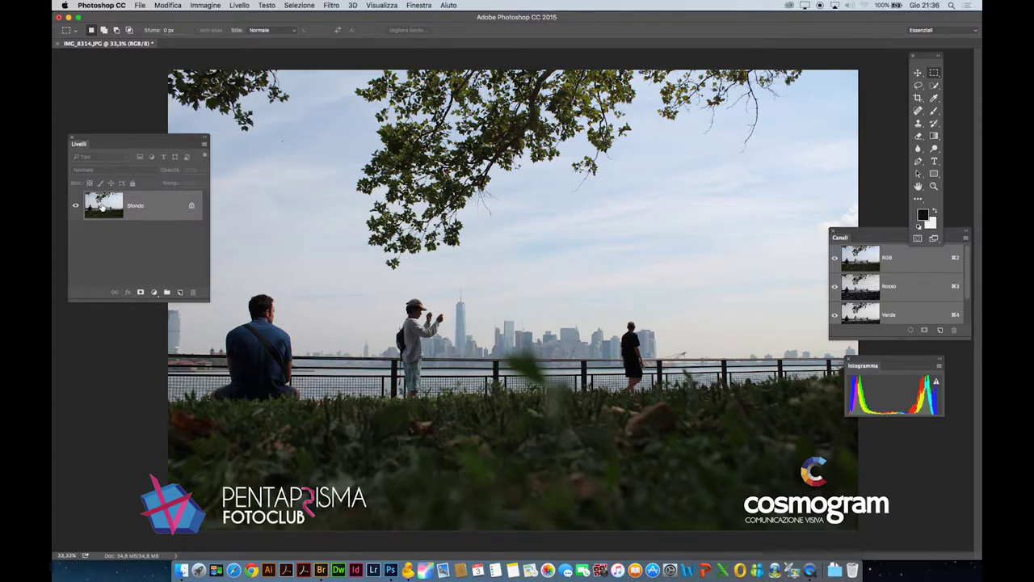
drag(101, 207, 181, 292)
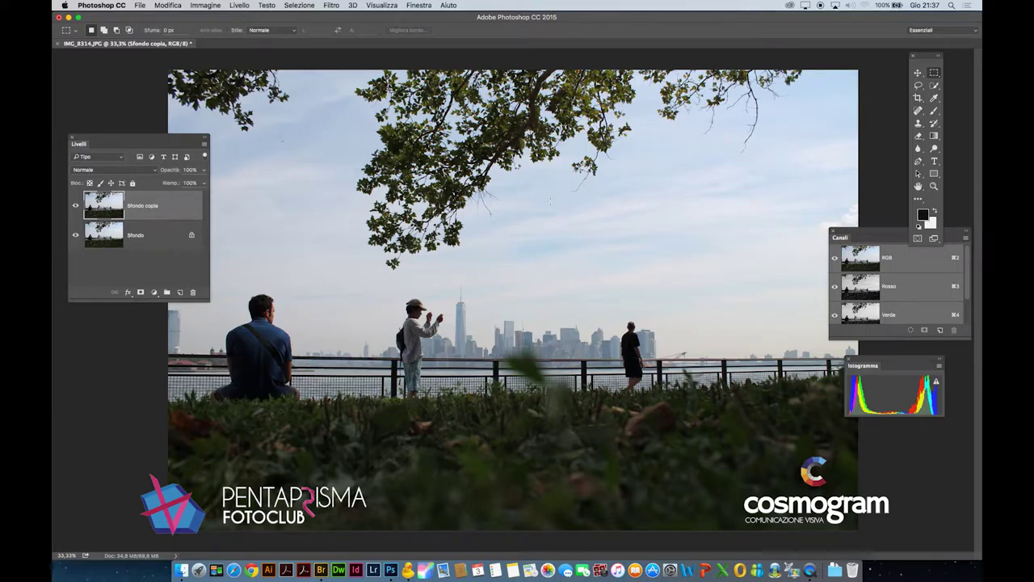
Zoom in and pan with the Hand tool to frame the boy and railing close up.
click(933, 187)
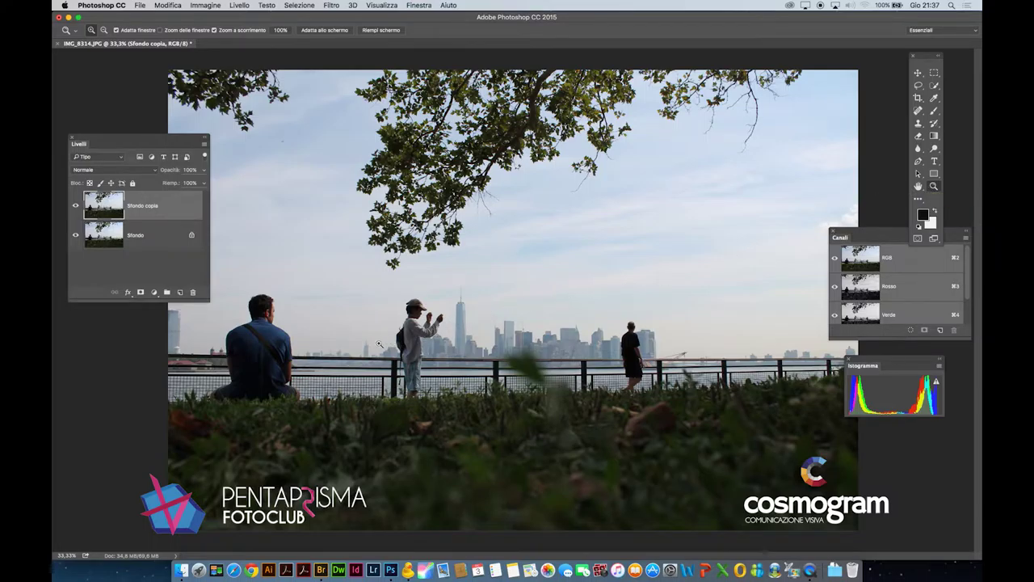
drag(388, 296, 444, 363)
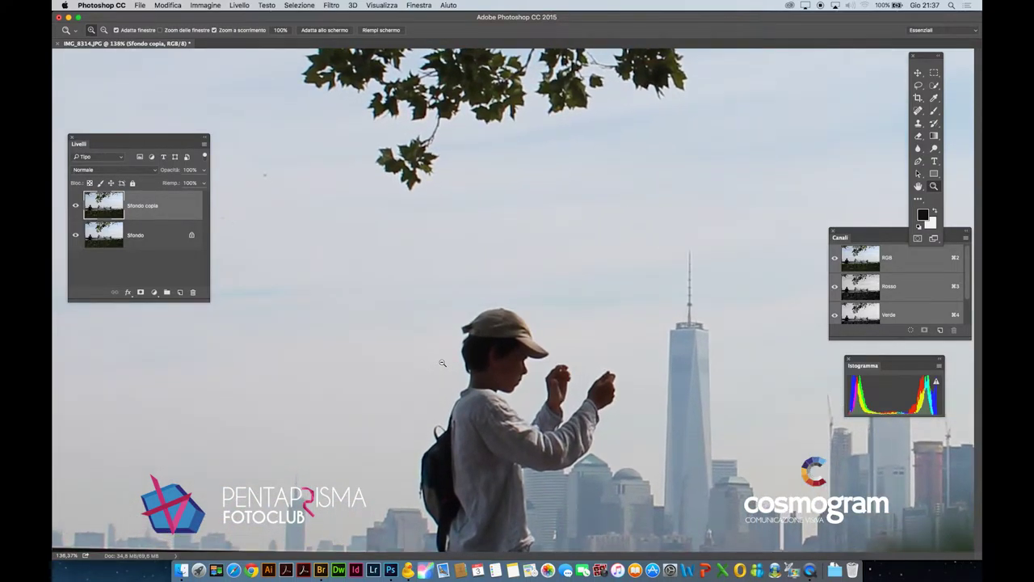
click(918, 187)
drag(559, 423, 472, 304)
drag(290, 367, 439, 291)
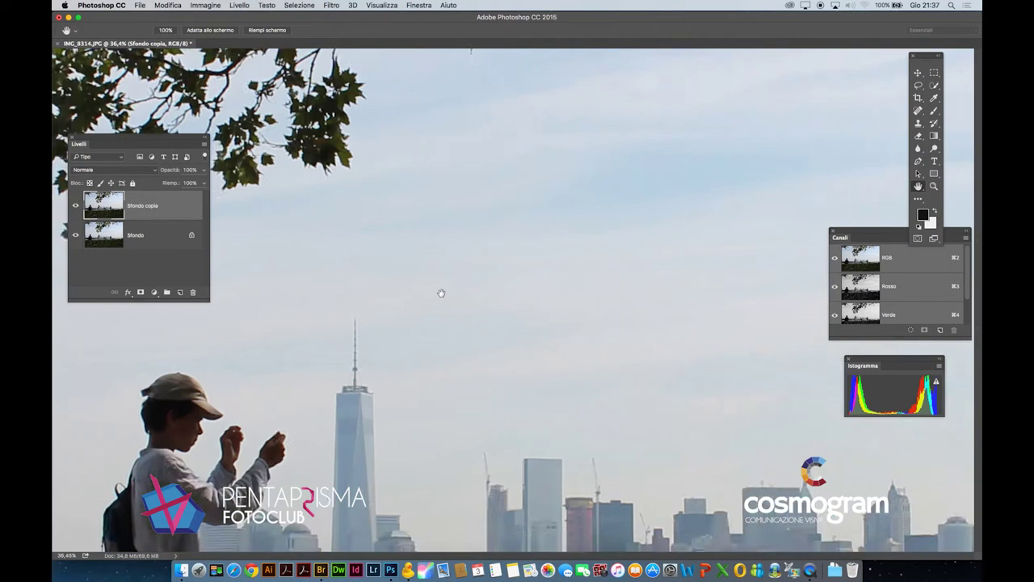
drag(174, 447, 342, 391)
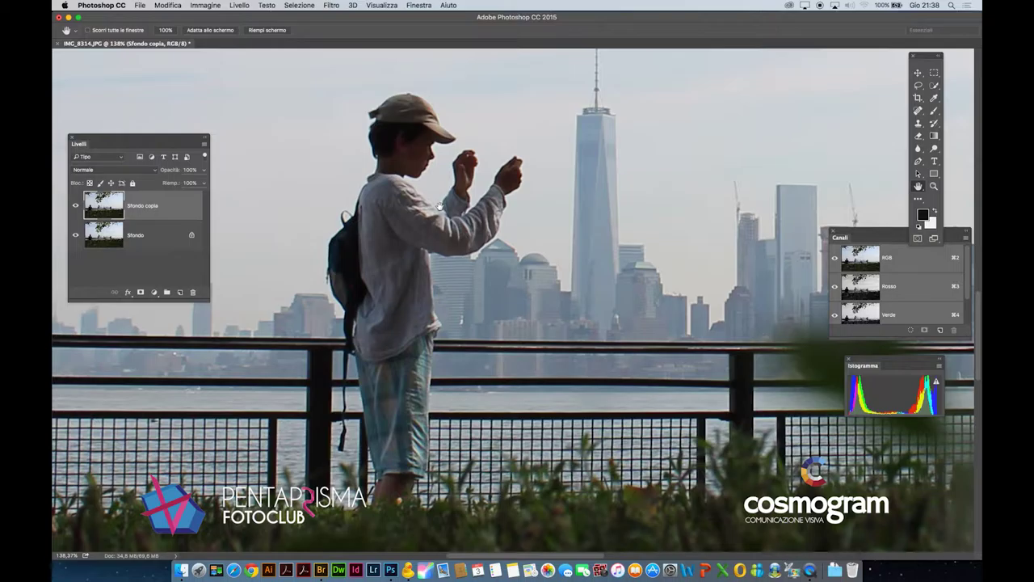
Draw a rectangle sized to the boy's legs and move it onto empty railing to his left.
click(937, 75)
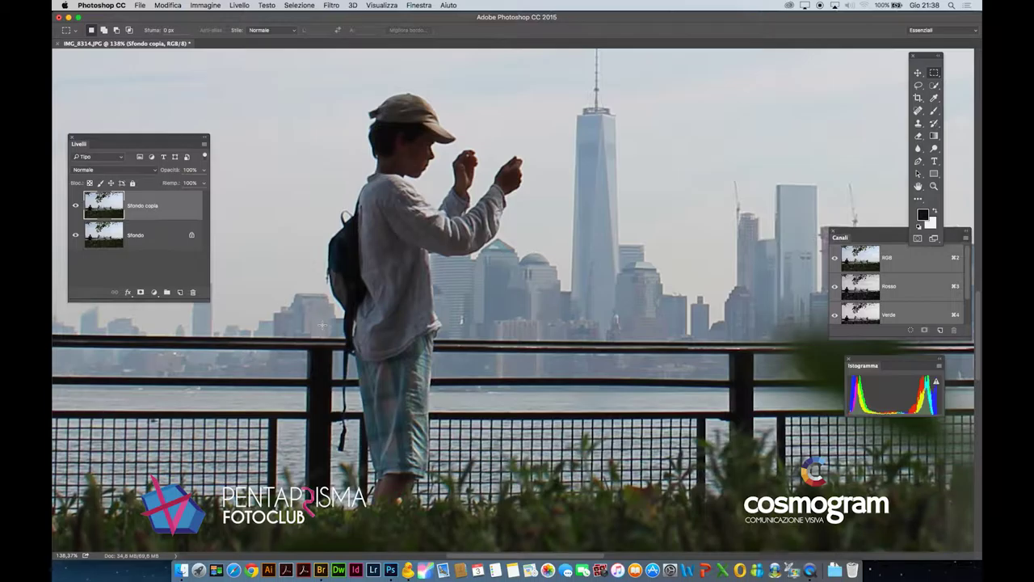
drag(321, 325, 470, 525)
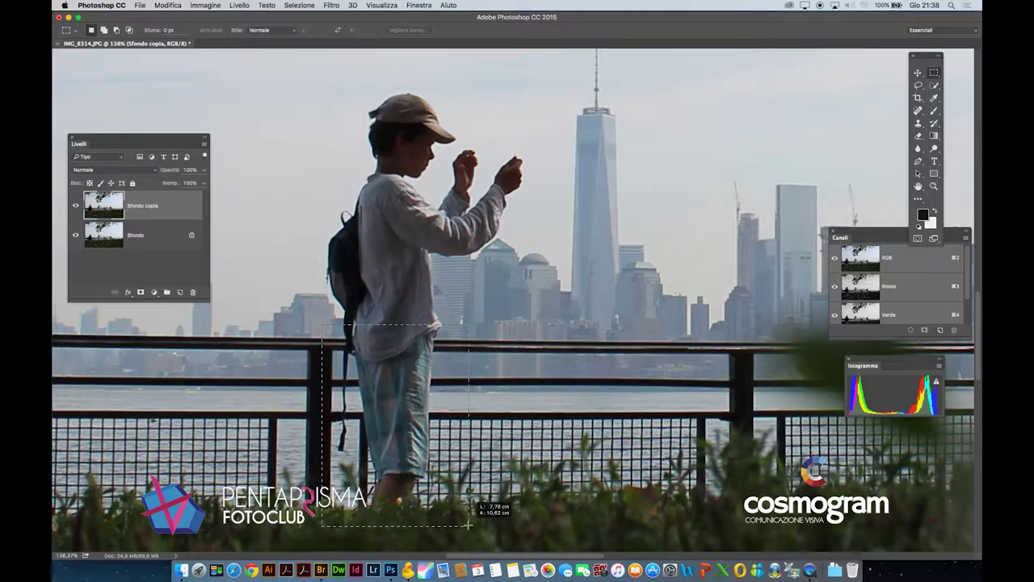
drag(467, 525, 469, 526)
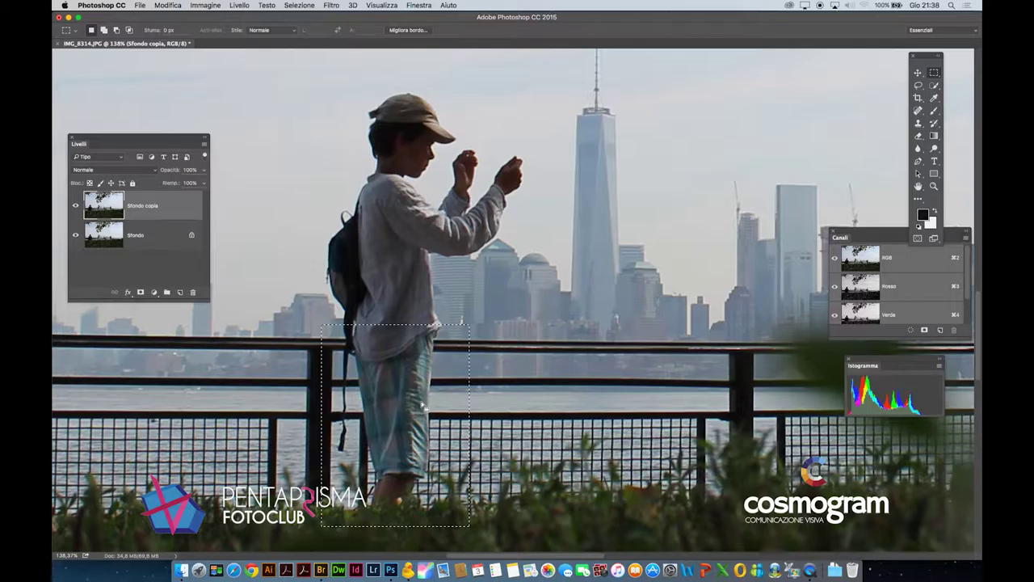
drag(422, 404, 213, 406)
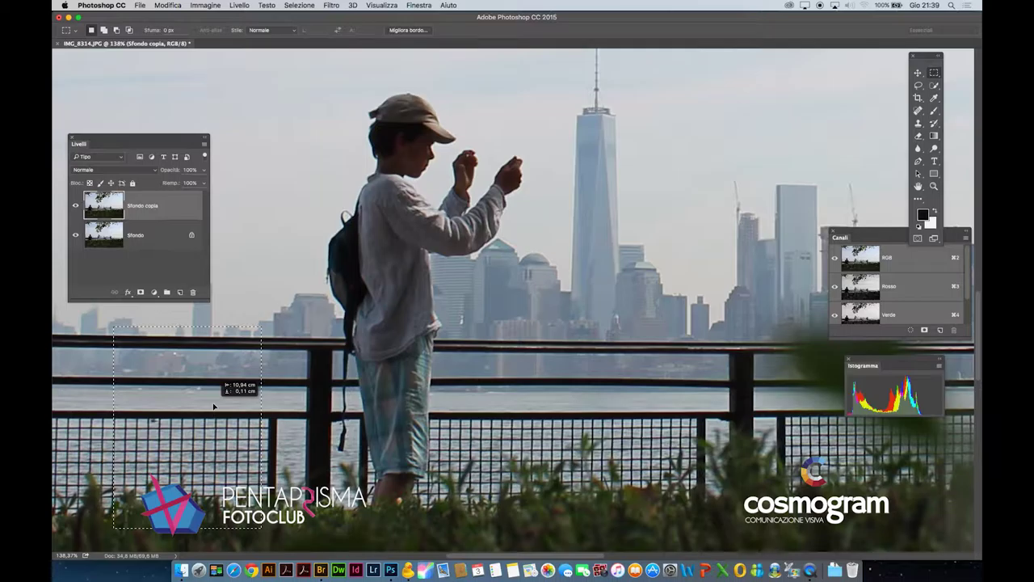
drag(213, 406, 213, 406)
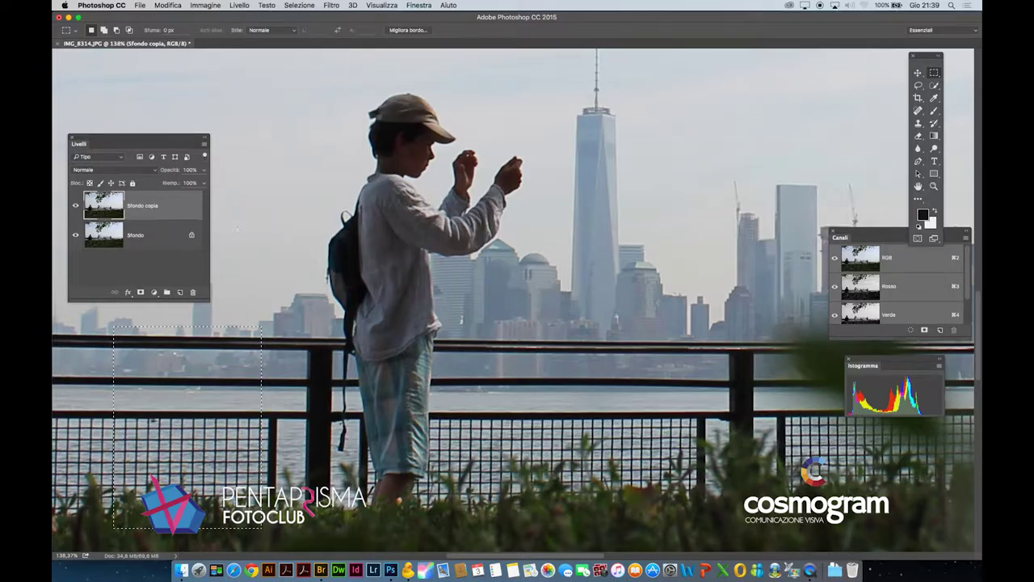
Copy the selected empty railing patch onto a new layer, Livello 1, above Sfondo copia.
key(super+j)
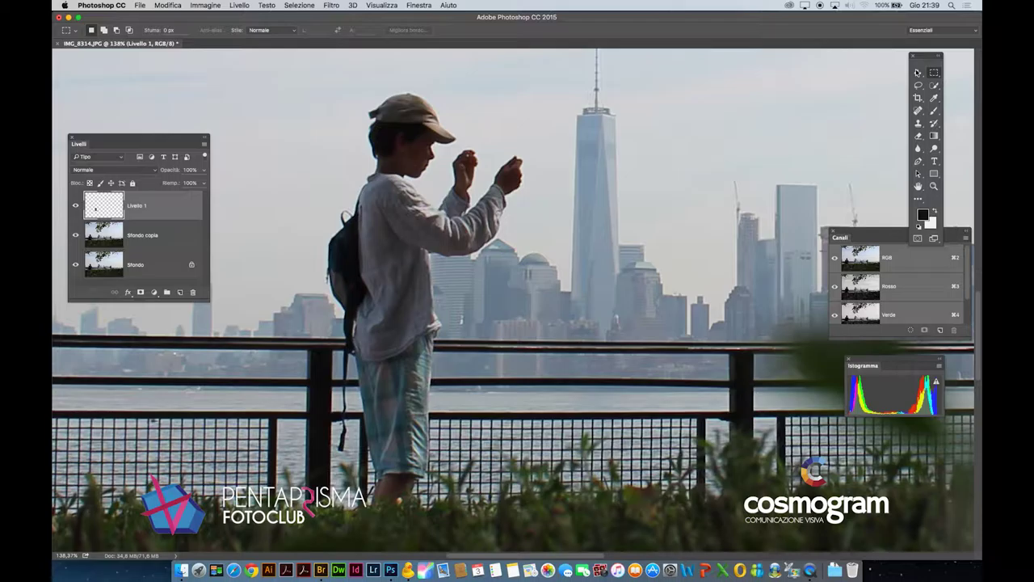
click(918, 73)
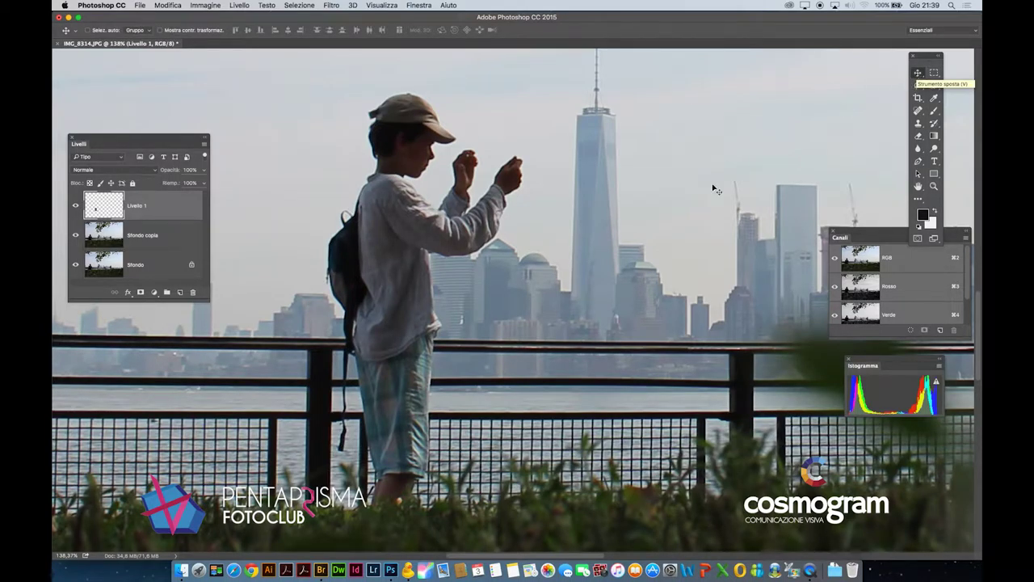
Drag the Livello 1 railing patch over the boy's legs and nudge it until the rails line up.
drag(248, 404, 456, 407)
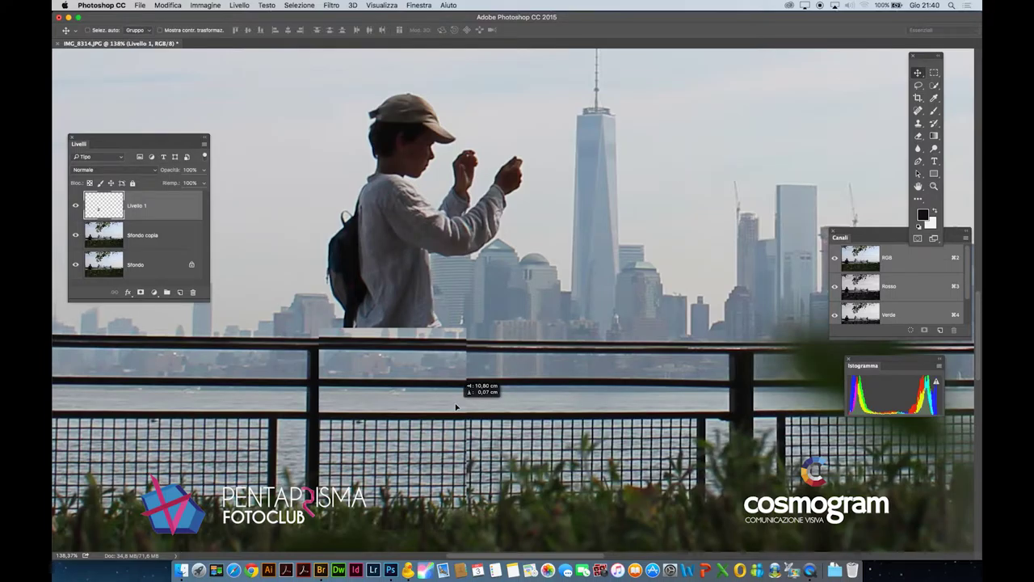
drag(456, 406, 457, 405)
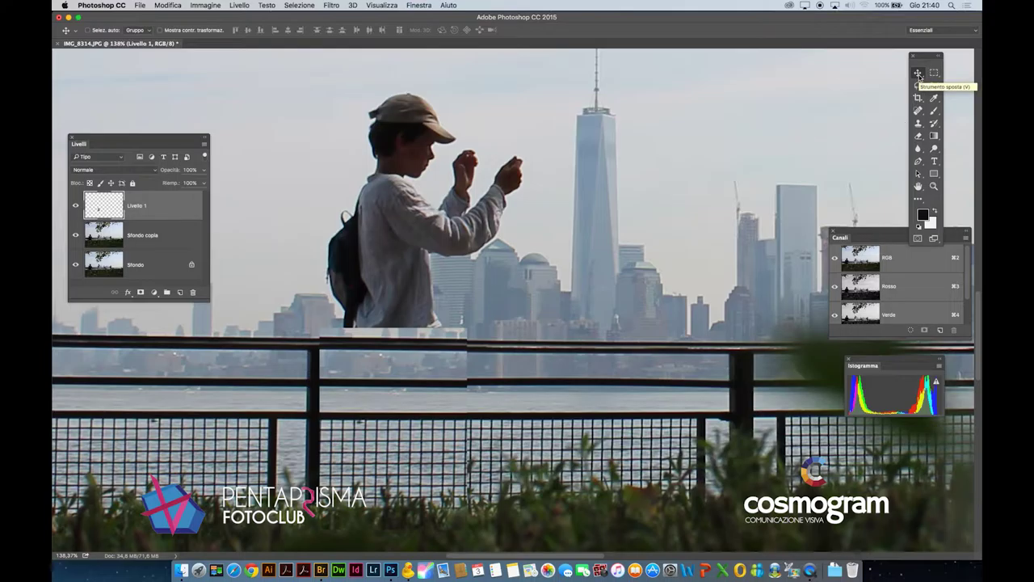
mouse_move(404, 409)
mouse_down()
mouse_move(293, 370)
mouse_move(411, 150)
mouse_move(425, 343)
mouse_move(415, 397)
mouse_move(453, 407)
mouse_move(223, 407)
mouse_move(470, 407)
mouse_move(411, 407)
mouse_up()
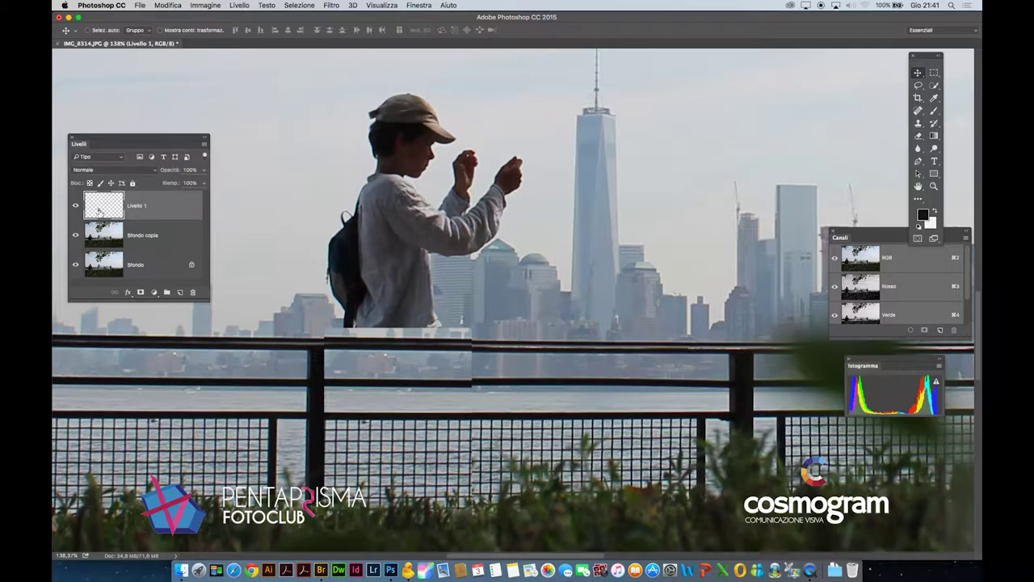
Distort the railing patch to about 101.35% width with a -0.19° rotation so its bars align.
key(super+t)
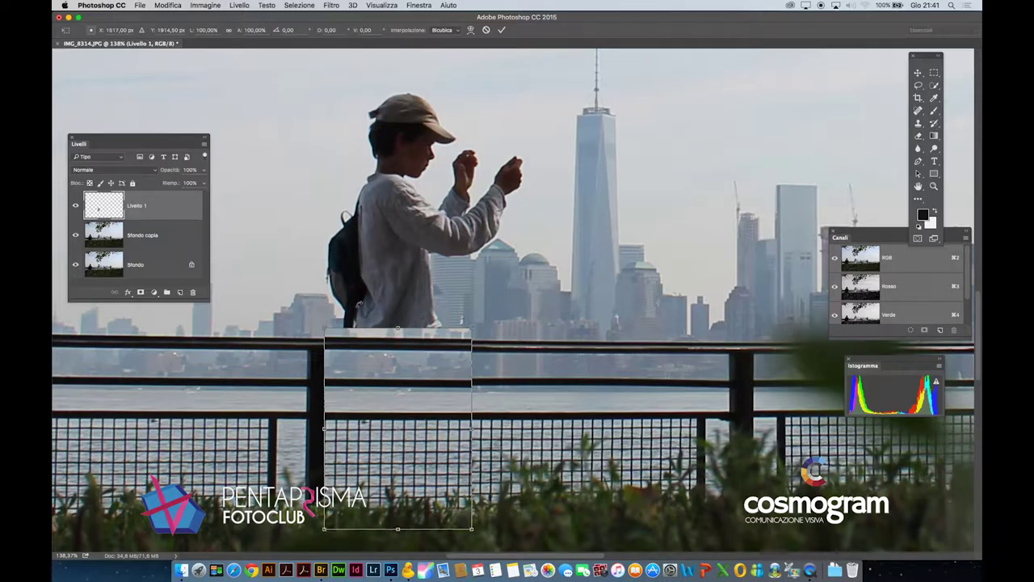
right_click(426, 390)
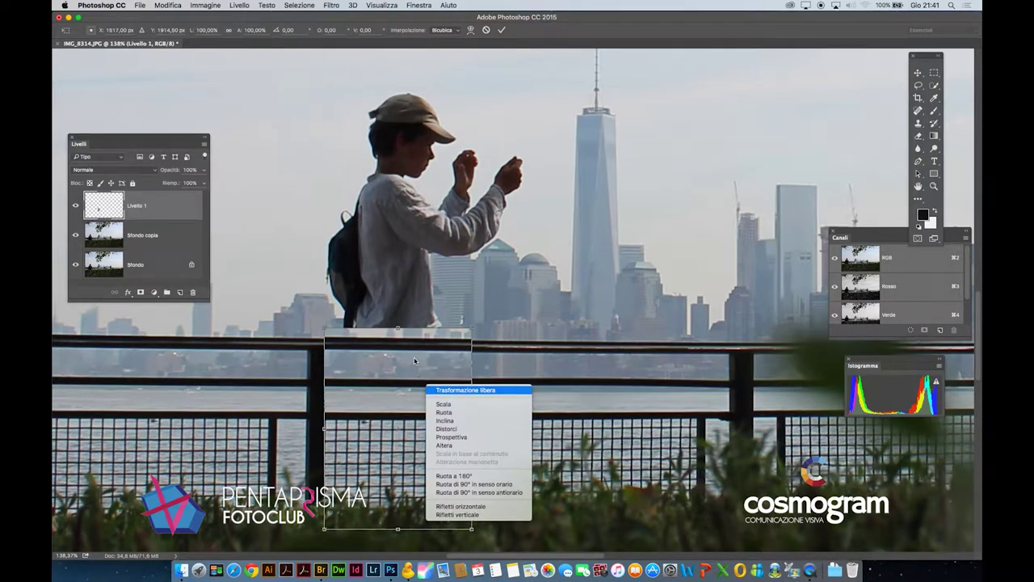
click(471, 434)
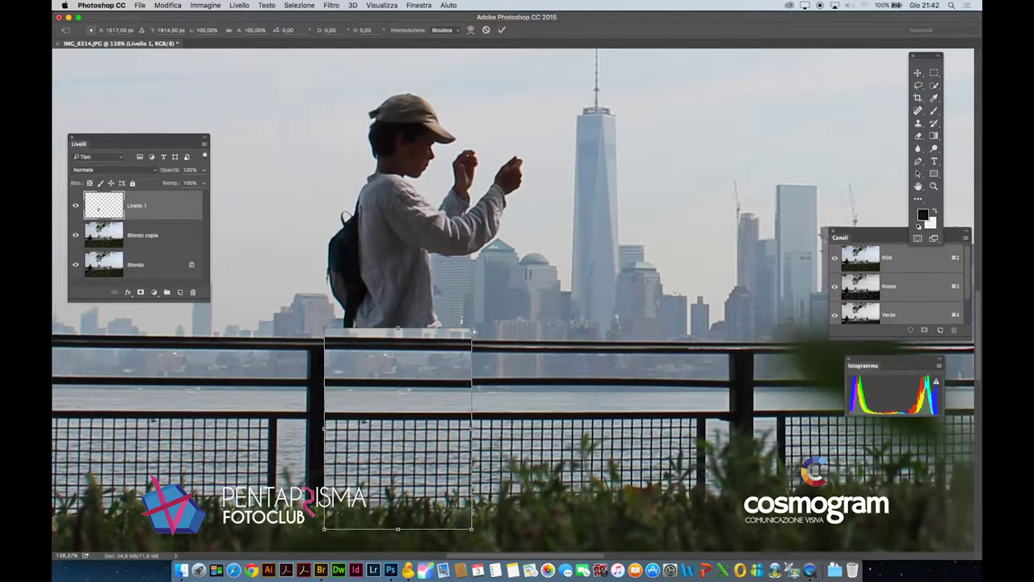
mouse_move(474, 332)
mouse_down()
mouse_move(584, 299)
mouse_move(388, 257)
mouse_move(635, 365)
mouse_move(471, 331)
mouse_up()
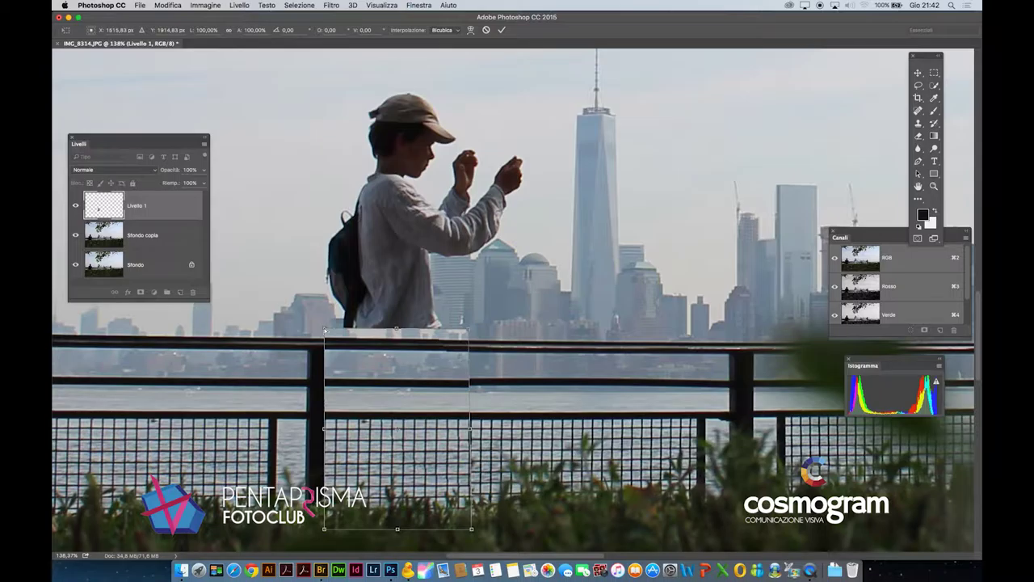
drag(325, 331, 325, 331)
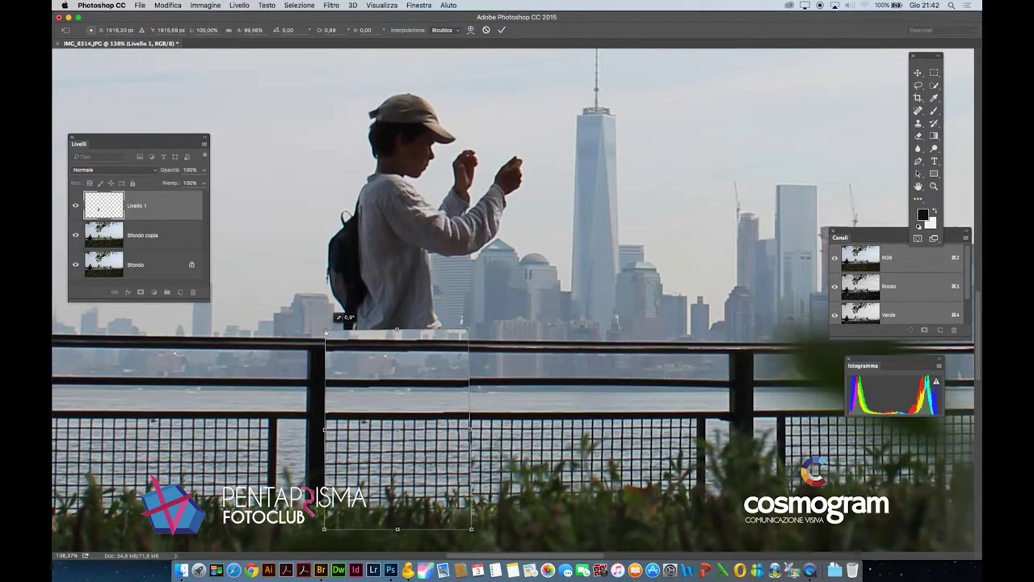
drag(325, 332, 326, 332)
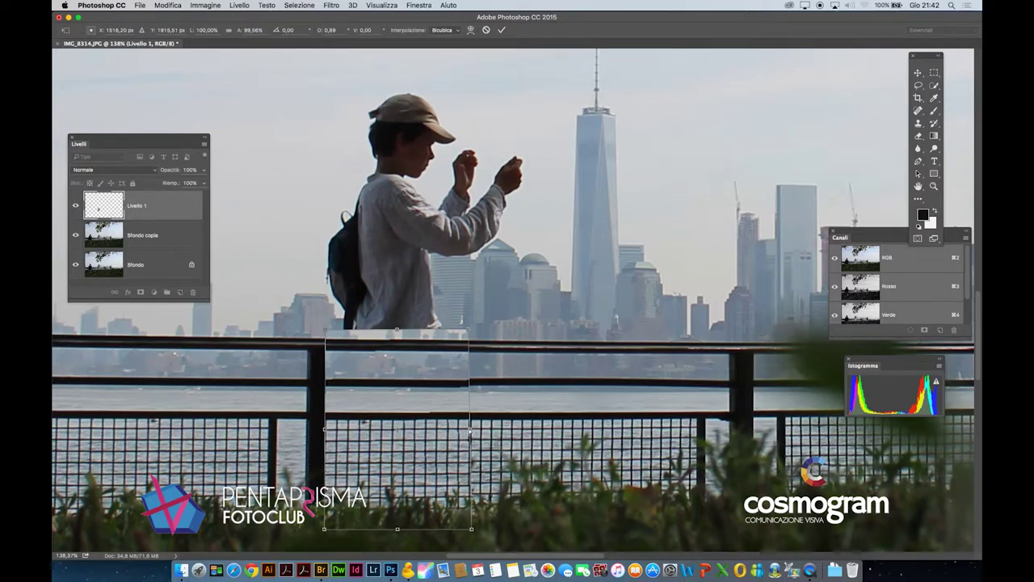
drag(471, 434, 472, 430)
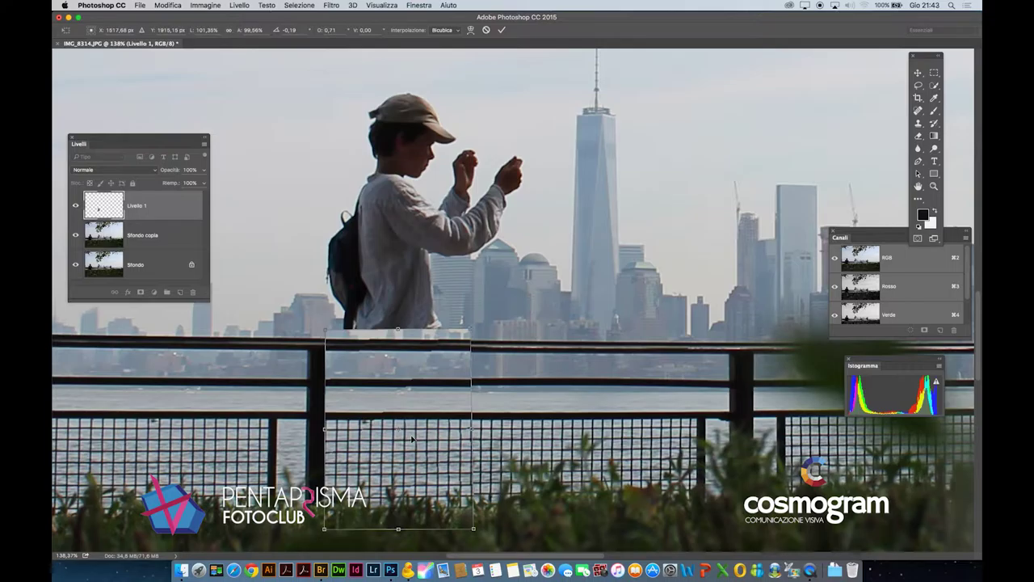
Commit the railing patch transform and zoom in on the seam beside the patch.
key(Return)
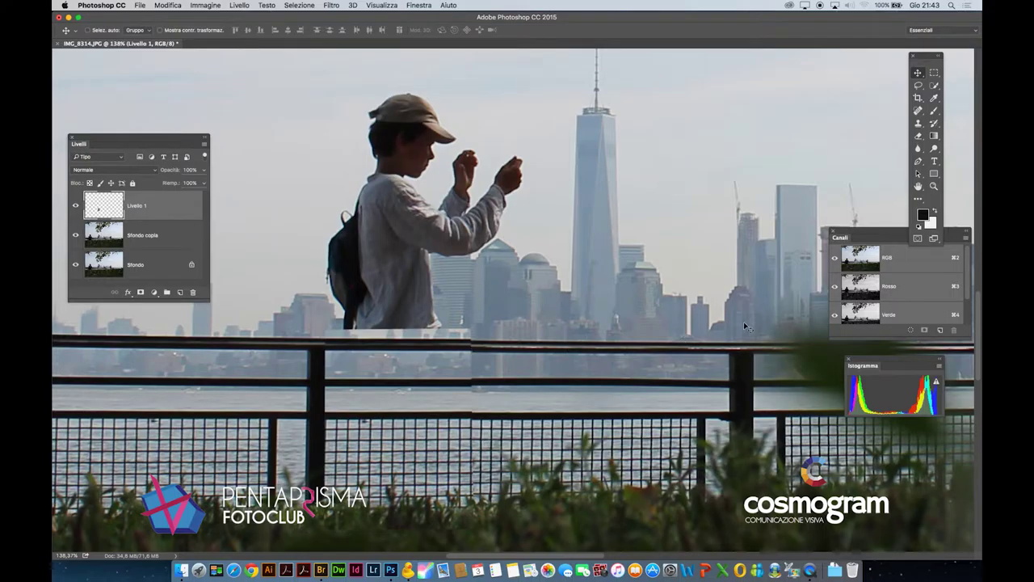
click(934, 185)
drag(463, 318, 508, 366)
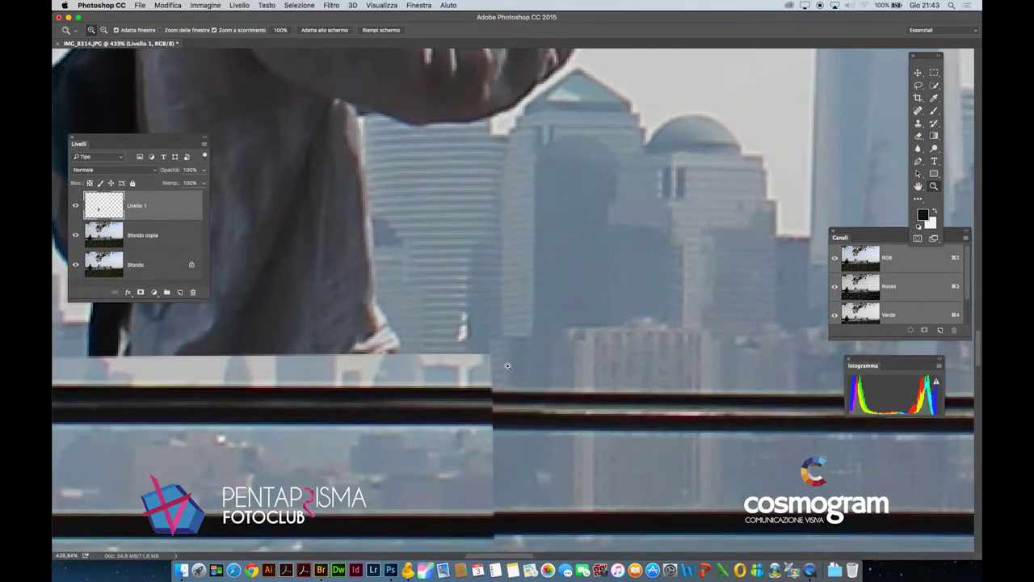
Skew the patch's top-right corner 0.44° in Distort mode, commit it, then zoom back out.
key(super+t)
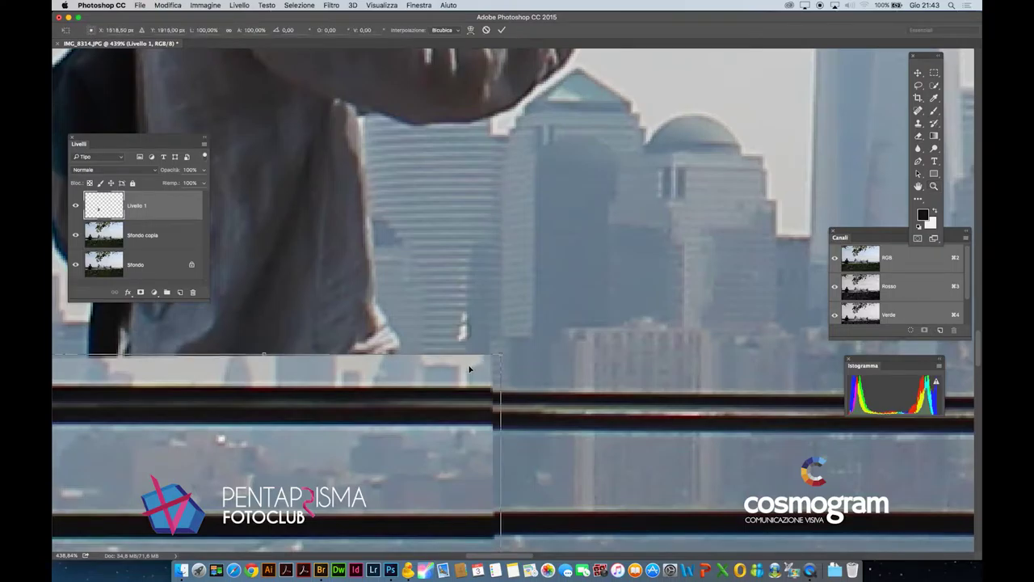
right_click(469, 369)
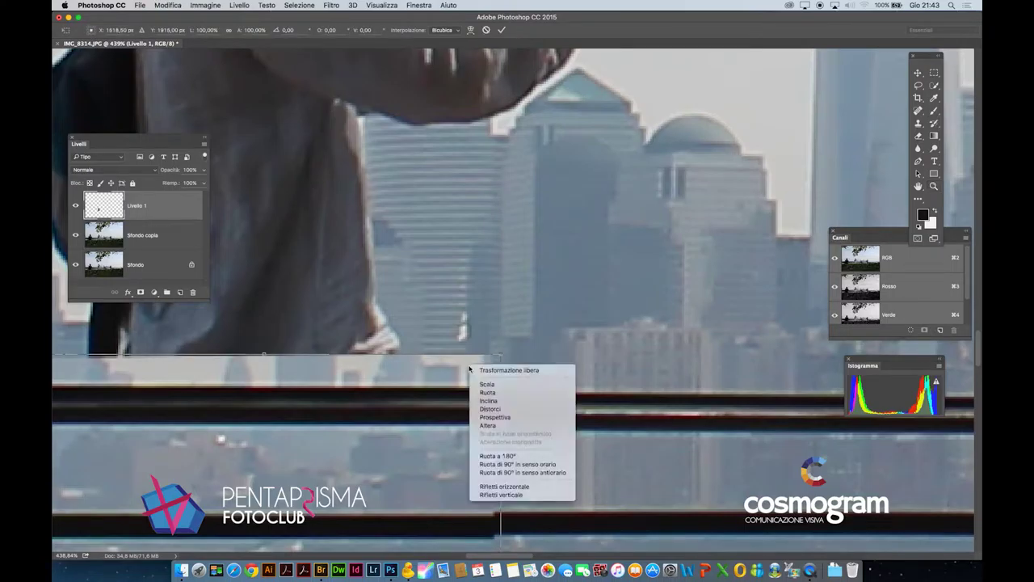
click(482, 410)
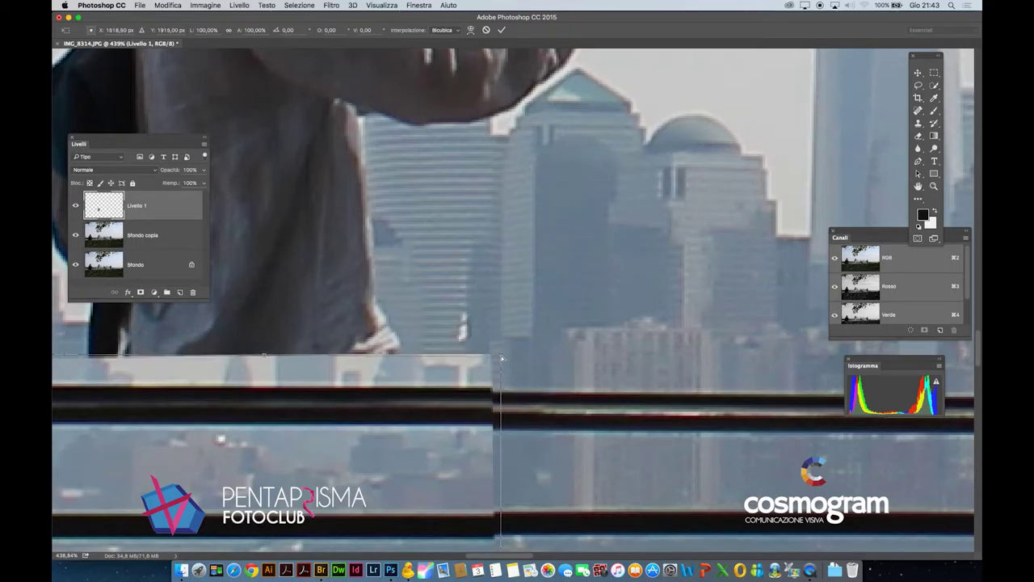
drag(501, 358, 503, 359)
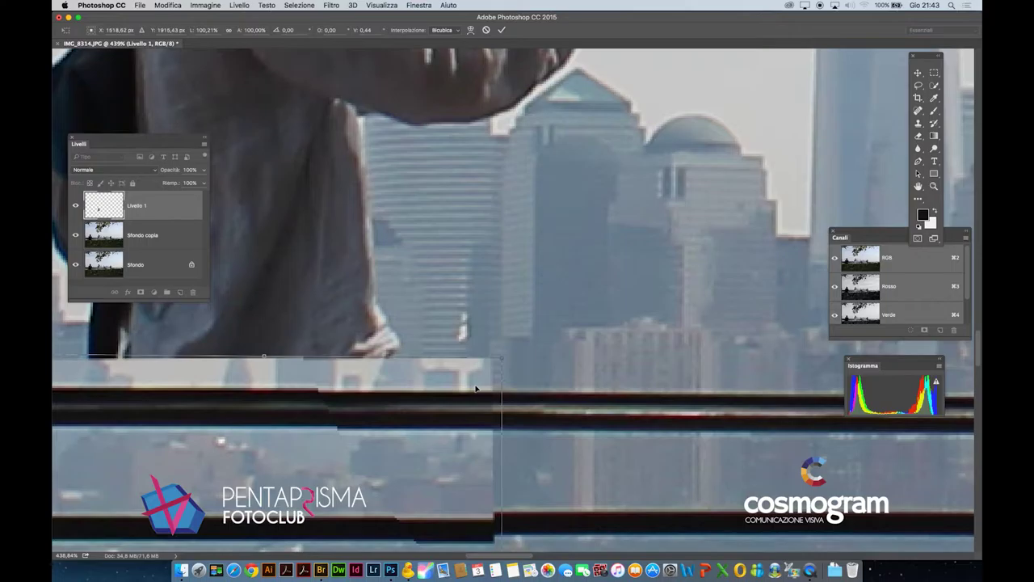
key(Return)
key(z)
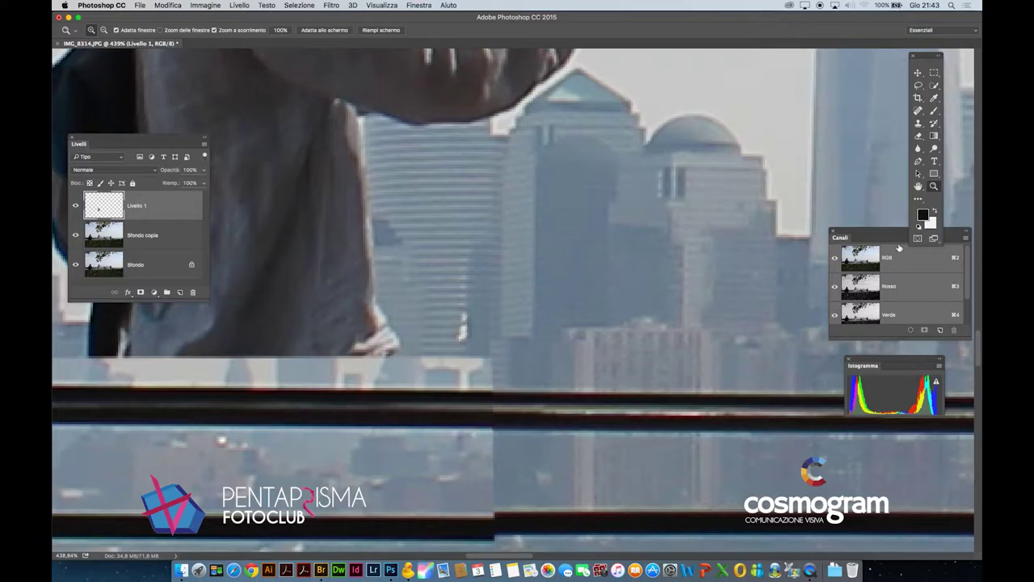
alt+click(548, 358)
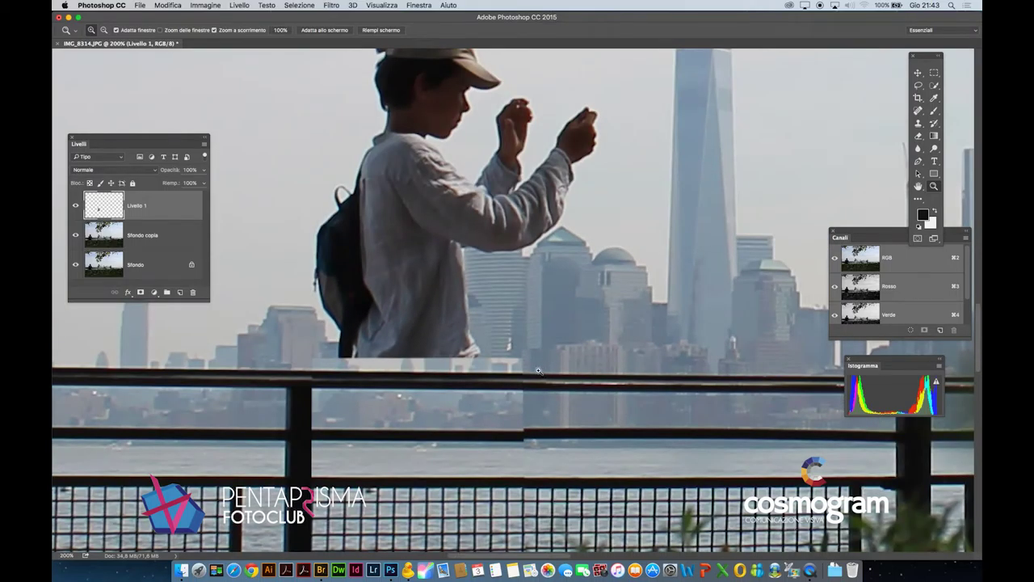
Zoom out to 200%, pan down to the railing and water, and open the lasso tools flyout.
key(super+minus)
drag(512, 388, 496, 309)
key(h)
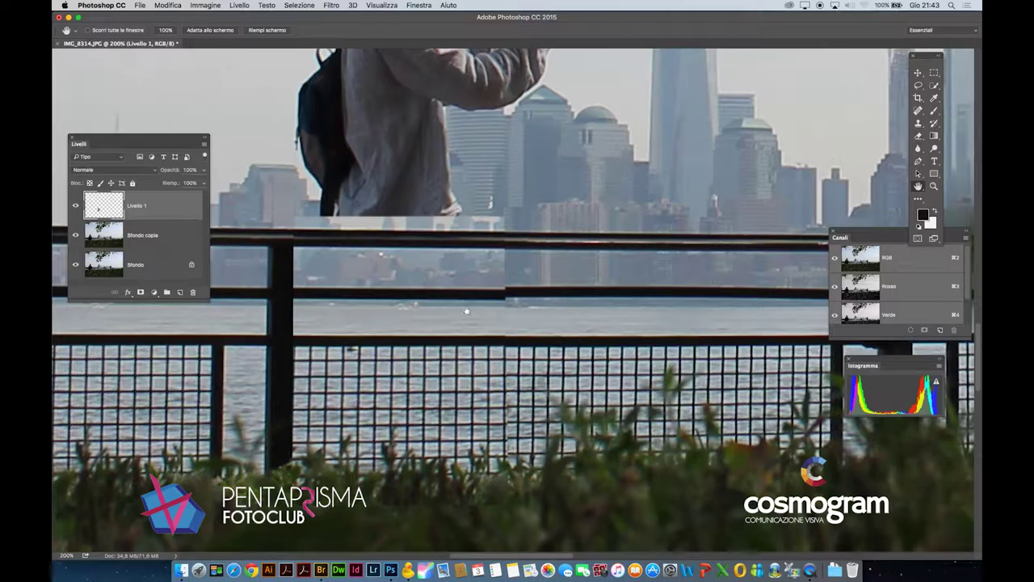
click(919, 87)
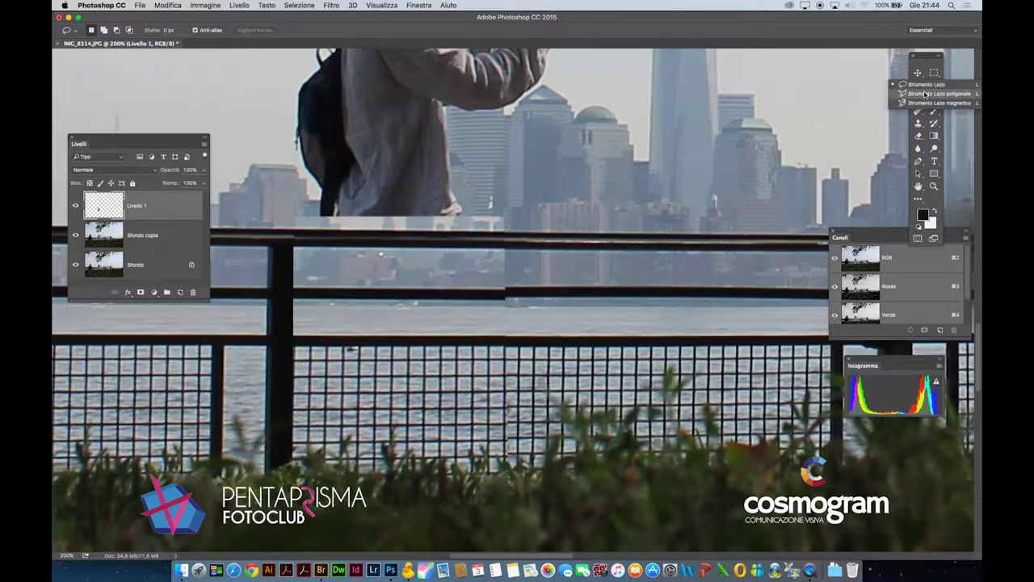
Outline the patched band above the upper rail, below the boy's jacket, with the Polygonal Lasso.
click(926, 94)
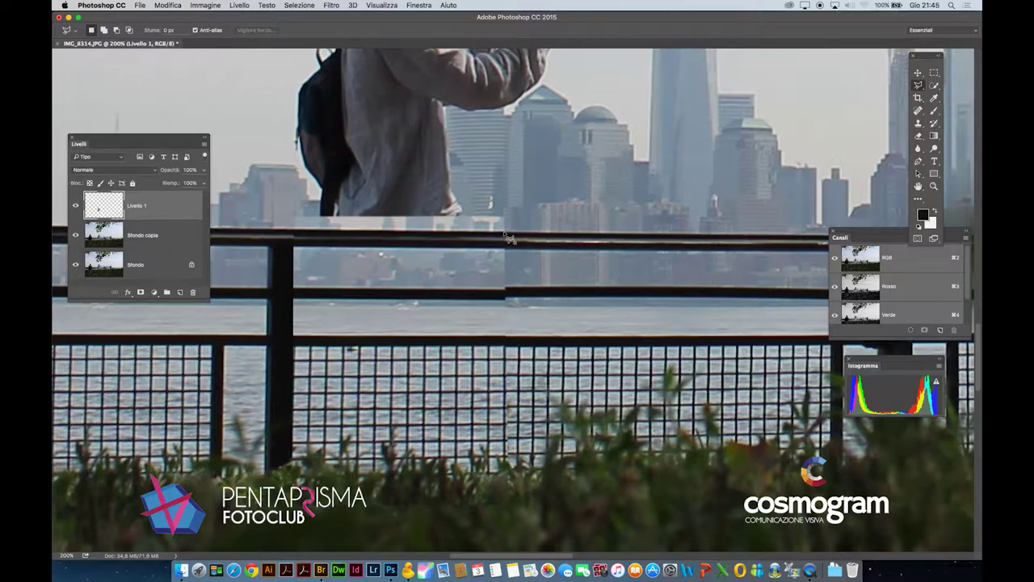
click(443, 211)
click(278, 229)
click(320, 182)
click(496, 174)
click(533, 199)
click(509, 233)
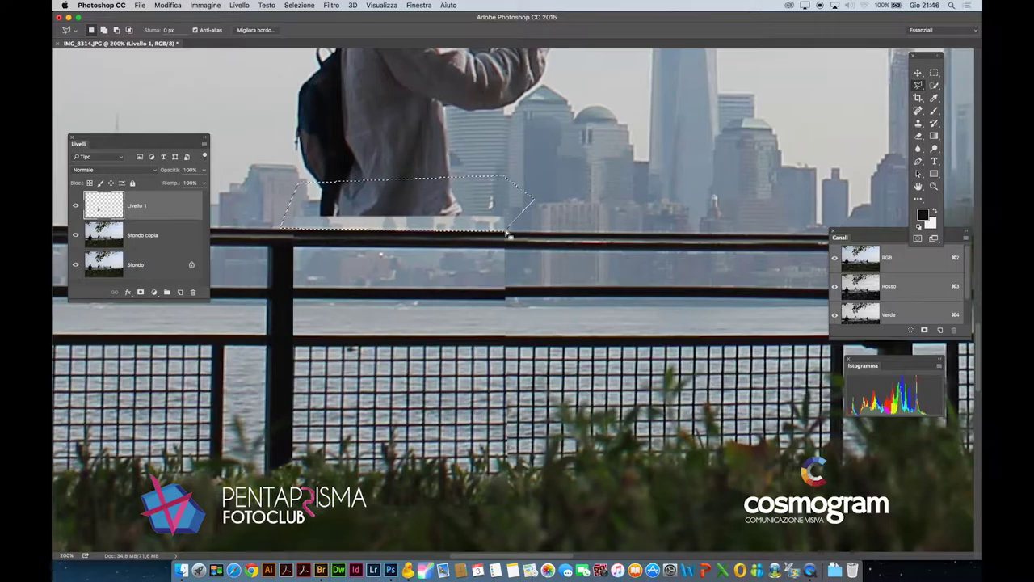
Remove the patched band at the jacket edge, clear the selection, and begin a new outline at the rail's left post.
key(super+z)
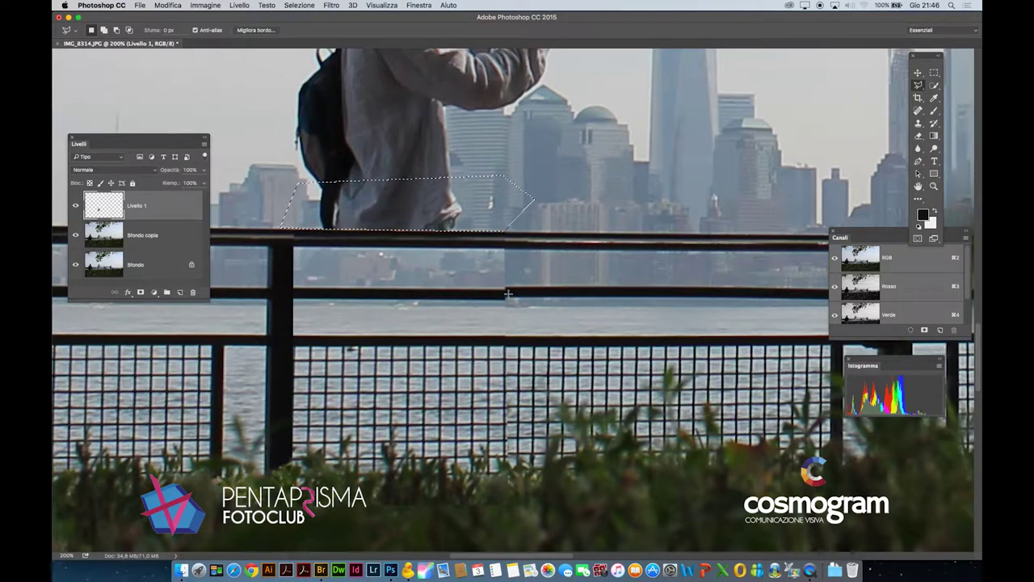
click(511, 249)
click(289, 246)
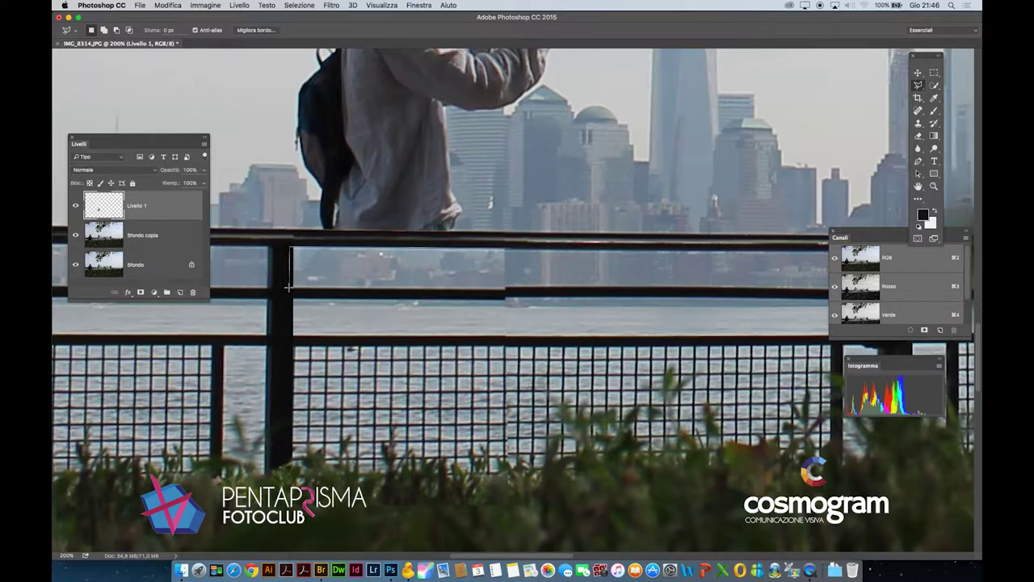
Select the skyline patch between the upper and middle rails, remove it, and deselect.
click(289, 287)
click(509, 287)
double_click(511, 253)
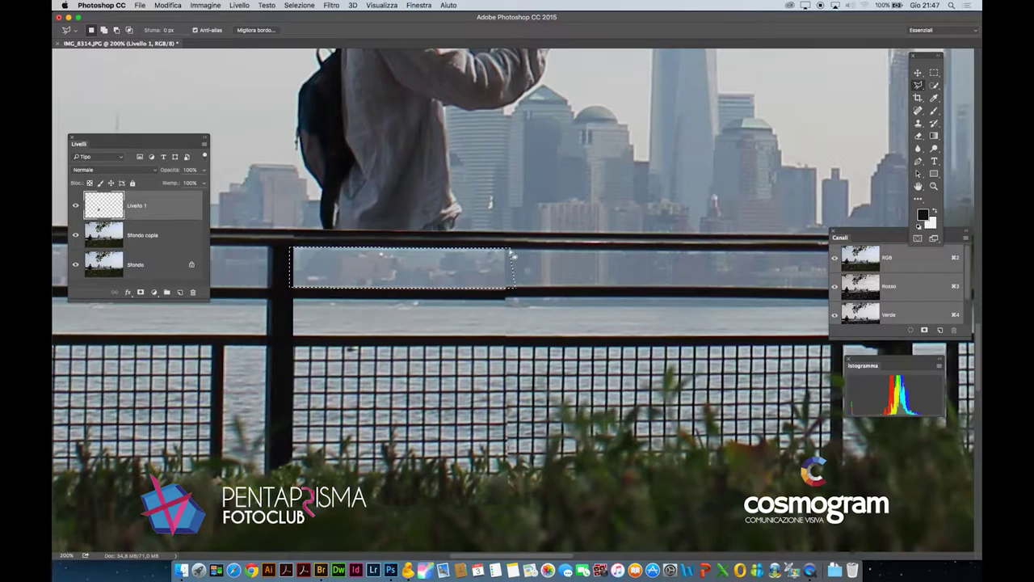
key(super+z)
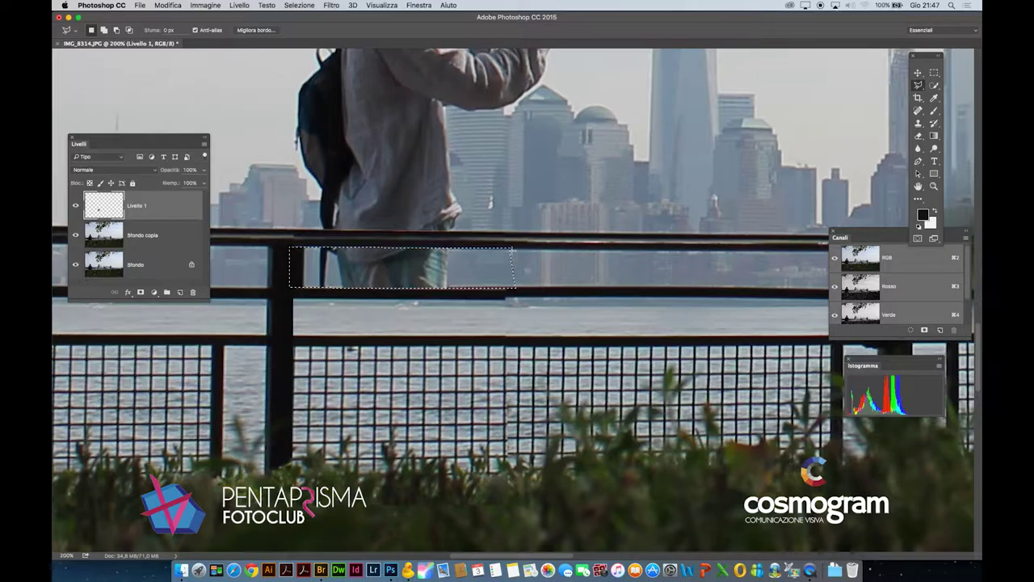
key(super+d)
mouse_move(584, 260)
mouse_down()
mouse_move(525, 291)
mouse_move(561, 277)
mouse_move(548, 276)
mouse_up()
key(super+d)
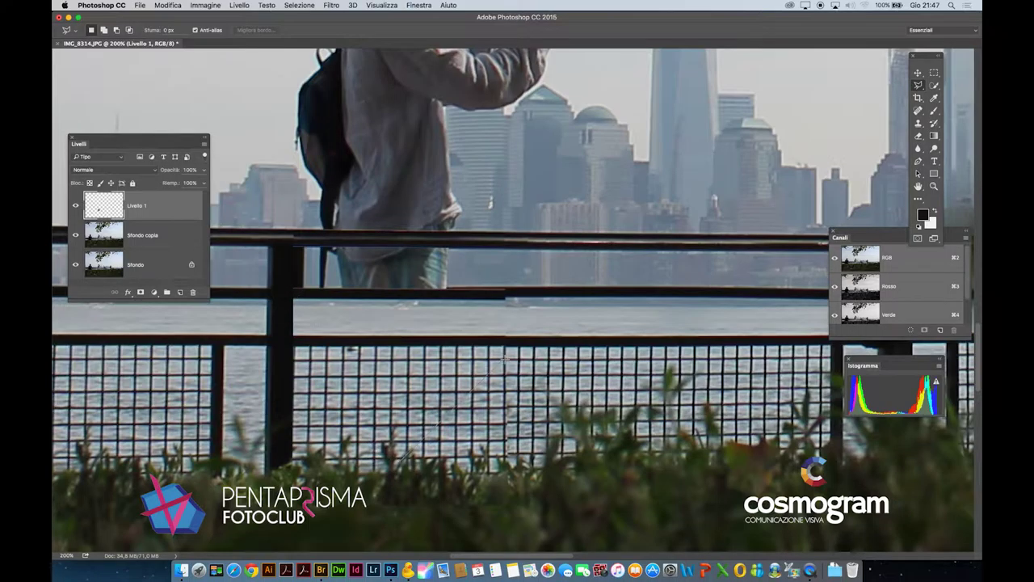
Marquee the left fence section down to the bushes and distort its top-right corner to meet the right rails.
click(935, 73)
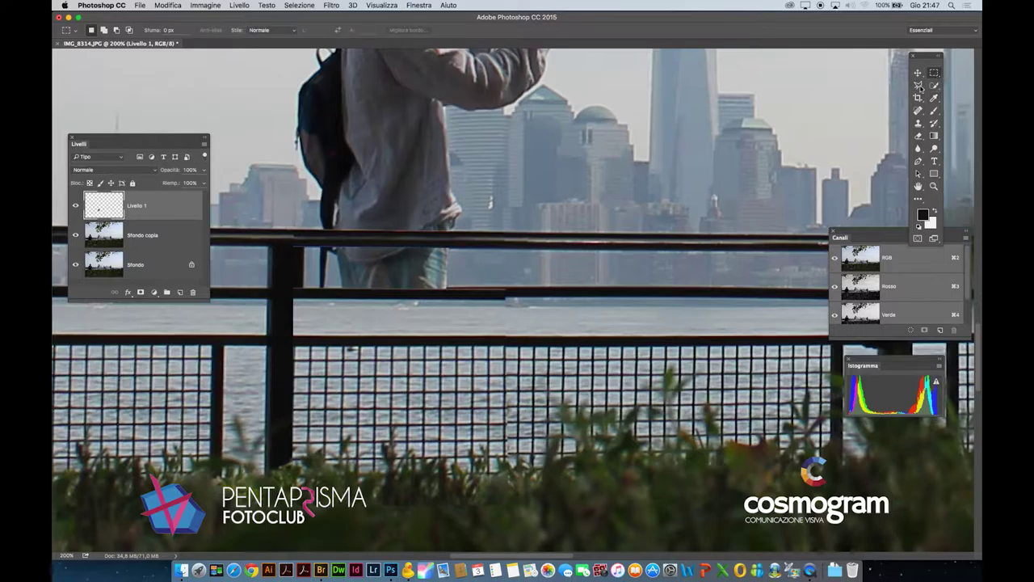
drag(269, 272, 480, 518)
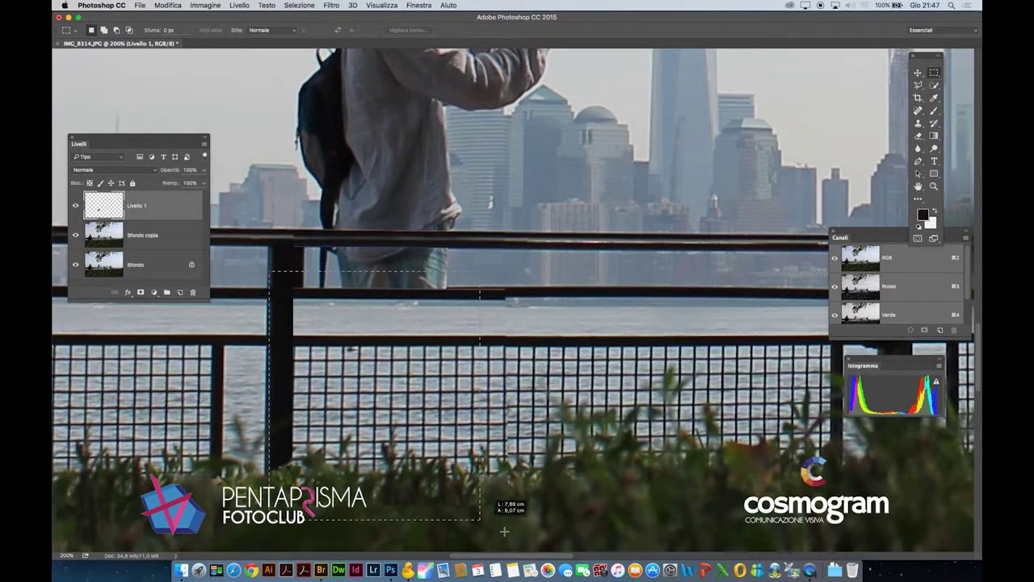
drag(545, 542, 550, 538)
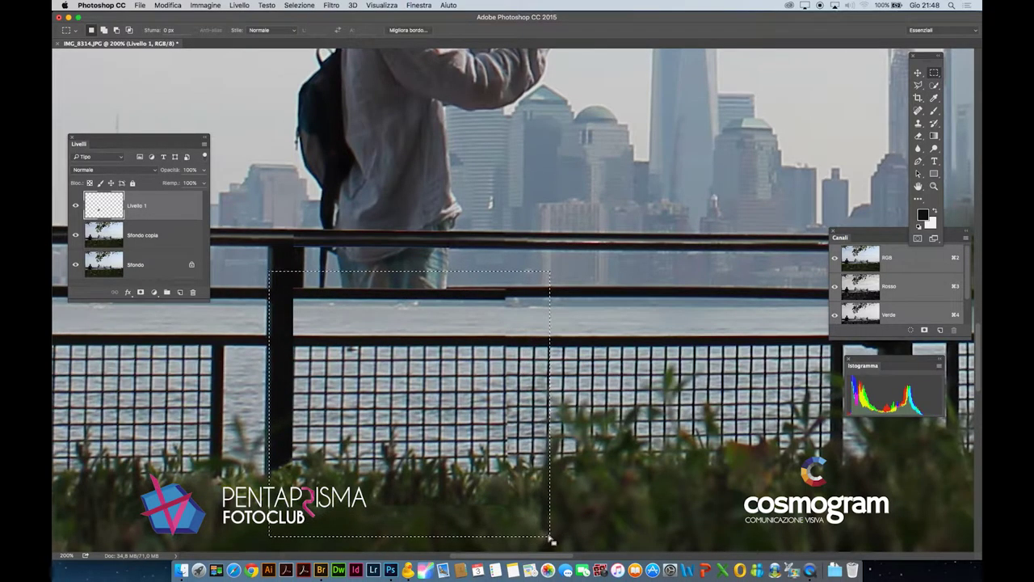
key(super+t)
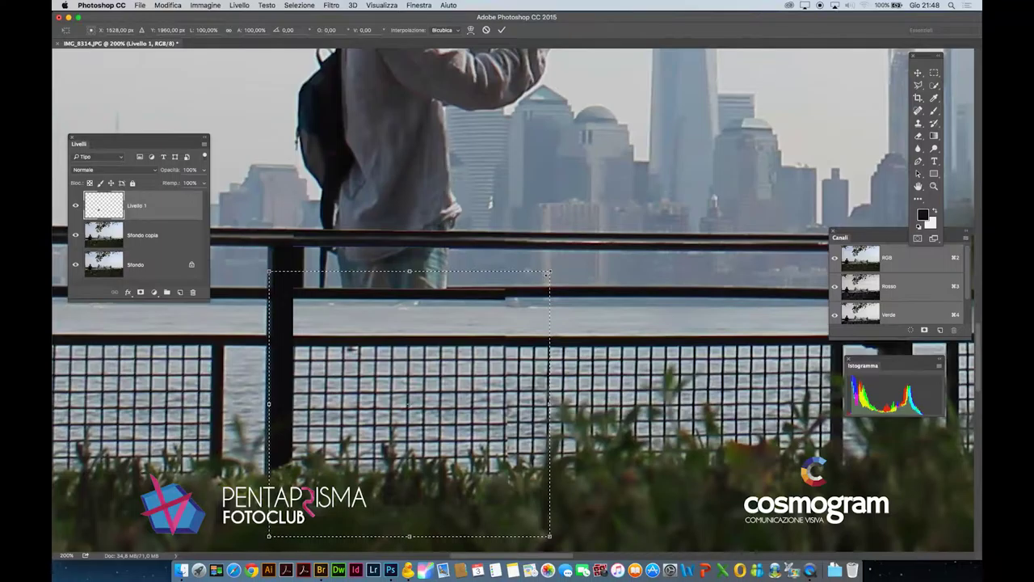
right_click(538, 282)
click(556, 330)
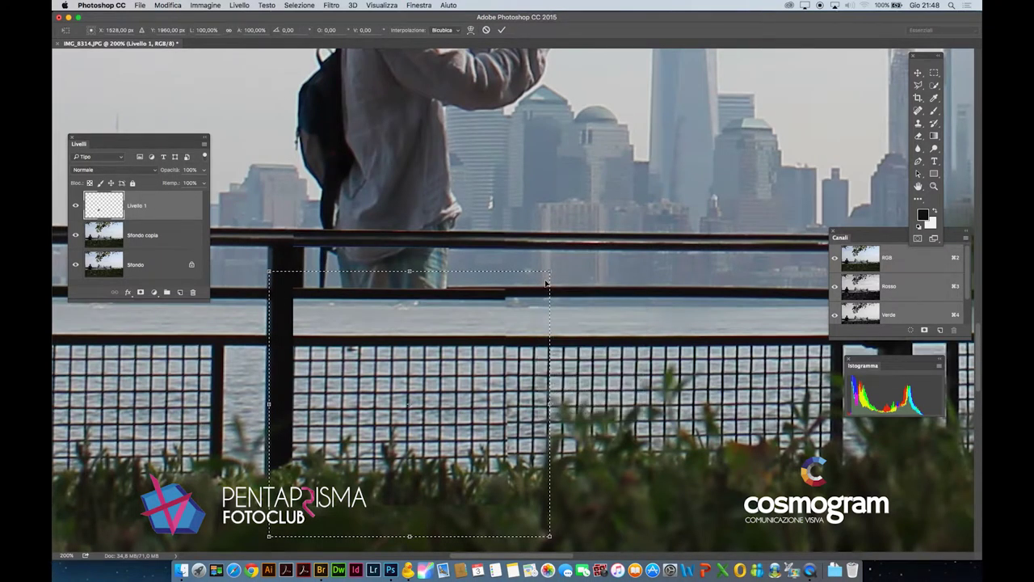
drag(550, 273, 552, 269)
key(Return)
key(super+d)
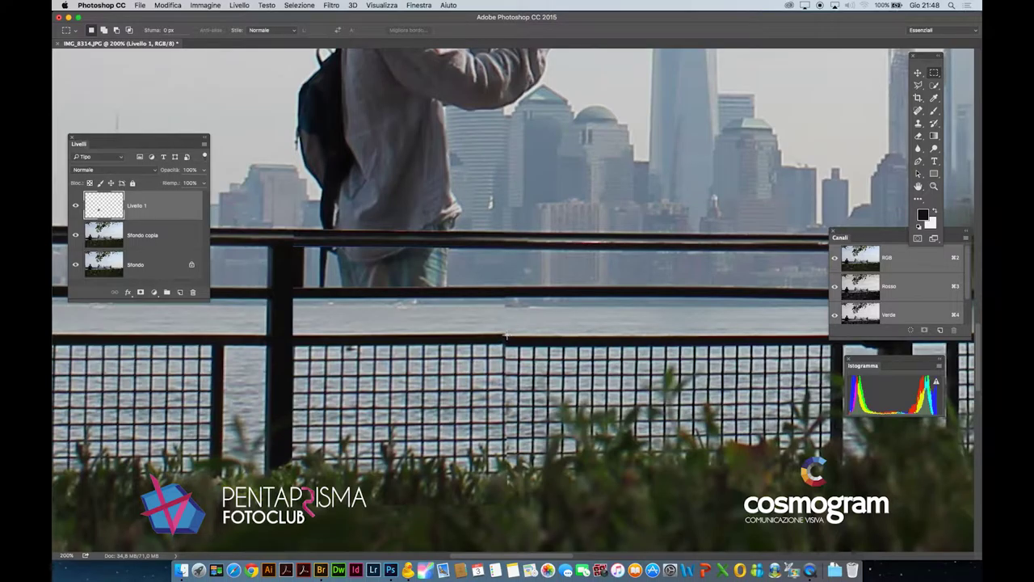
Lasso-select the lower fence patch over the railing gap.
click(919, 85)
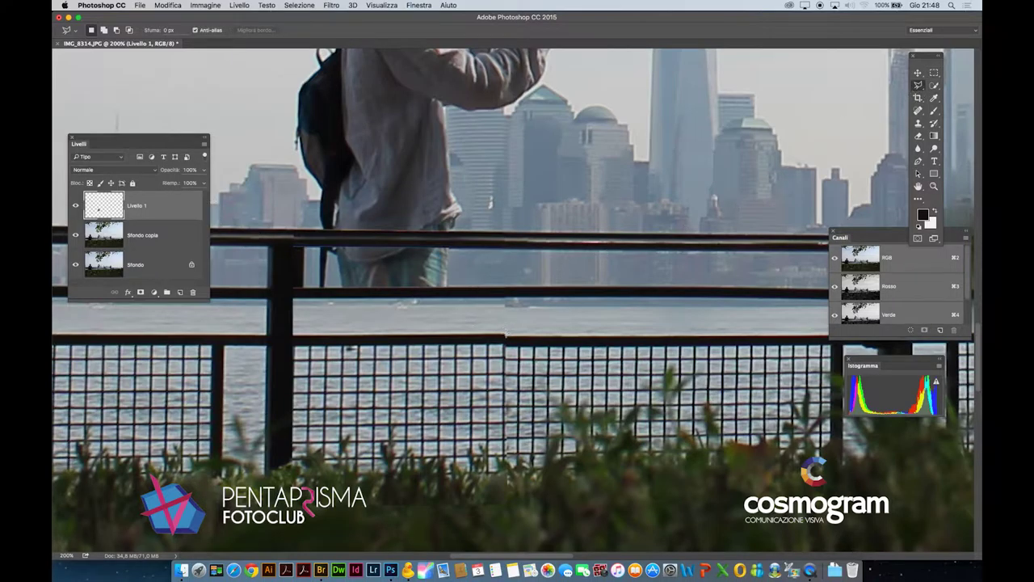
mouse_move(505, 334)
mouse_down()
mouse_move(289, 331)
mouse_move(507, 343)
mouse_move(506, 335)
mouse_up()
scroll(544, 303, down, 3)
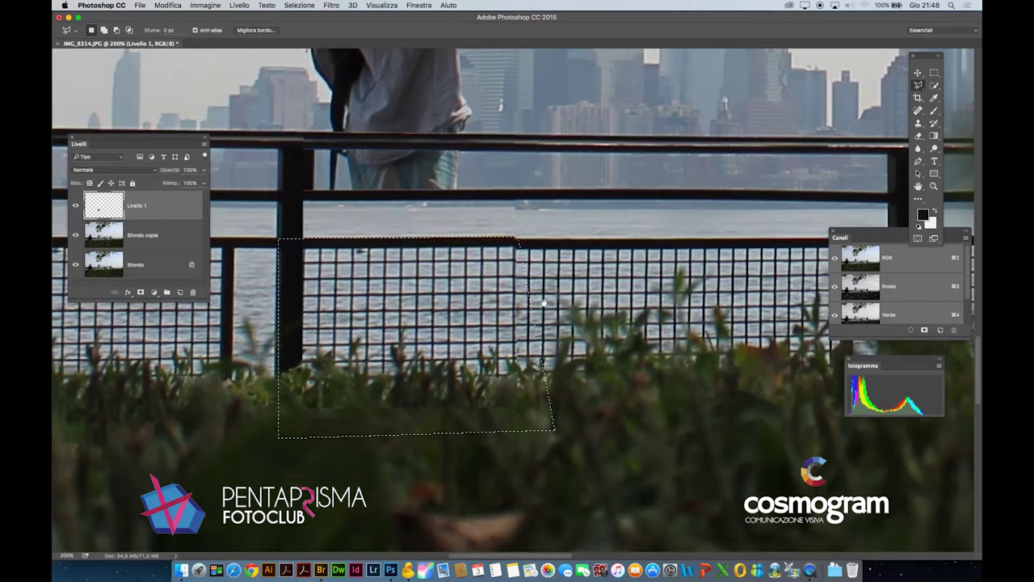
scroll(544, 303, down, 2)
Distort the fence patch's corners to align its mesh and straighten its bottom edge.
key(super+t)
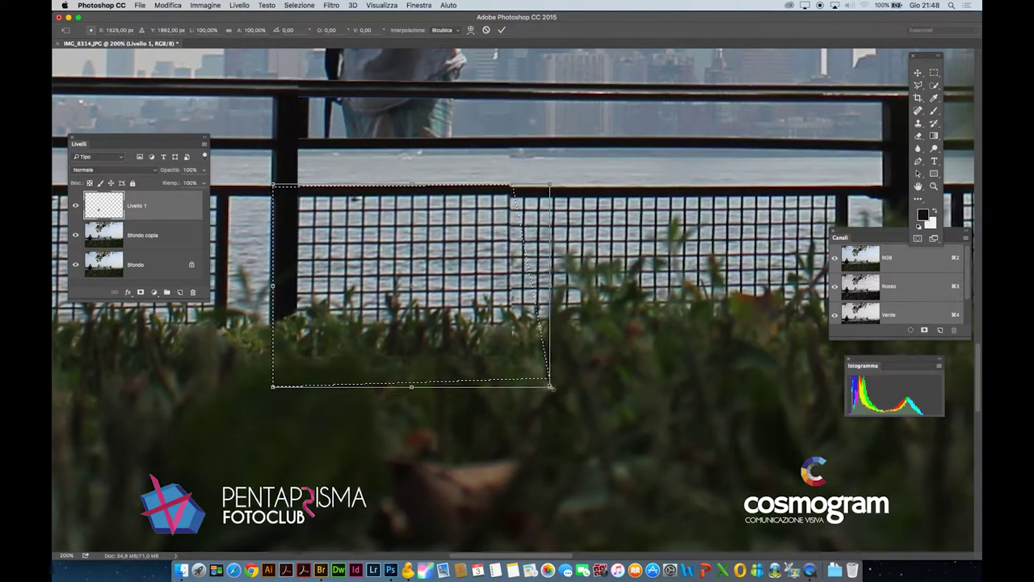
right_click(510, 334)
click(525, 380)
drag(551, 388, 549, 393)
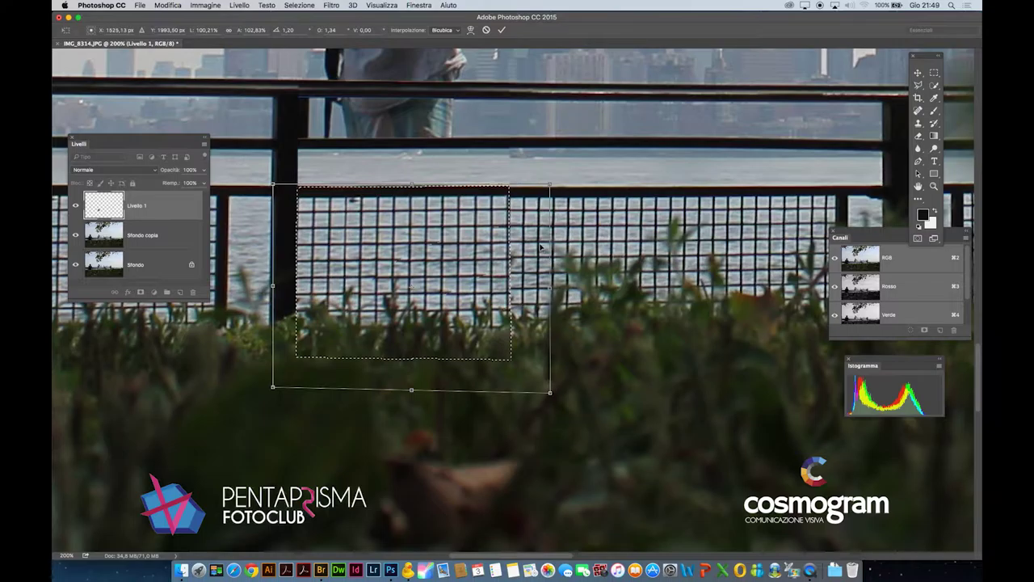
drag(551, 188, 552, 188)
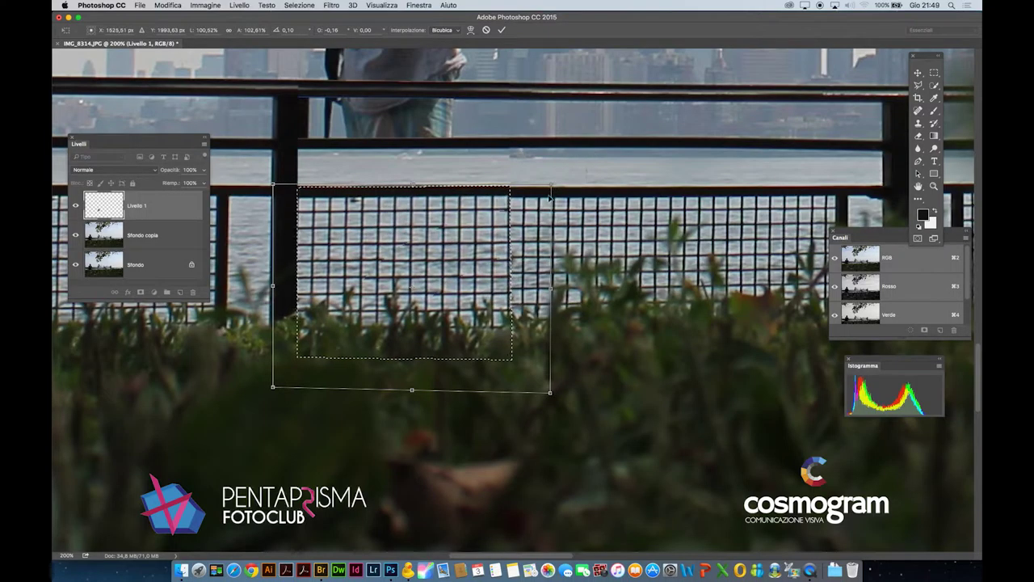
drag(552, 387, 553, 387)
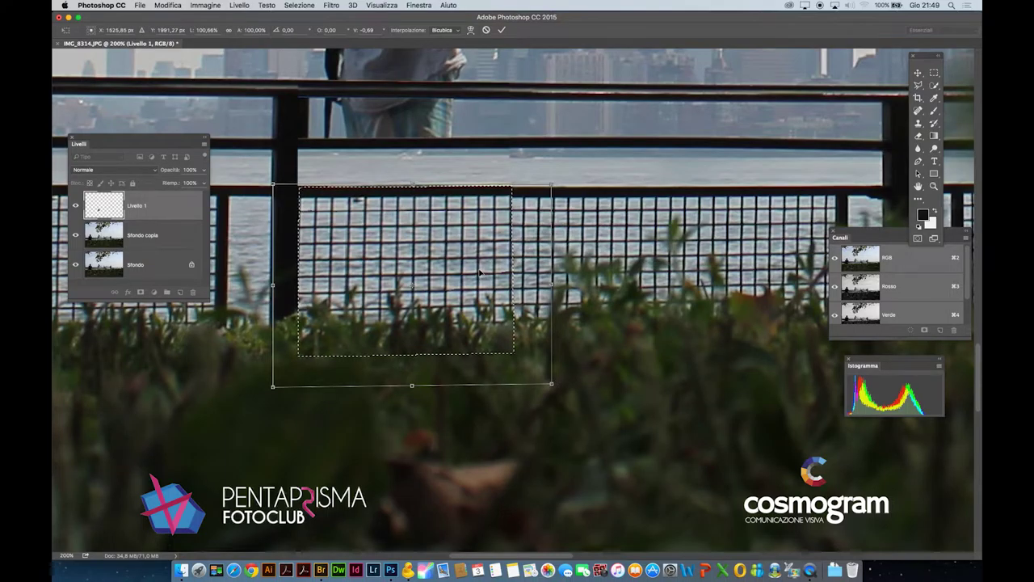
key(Return)
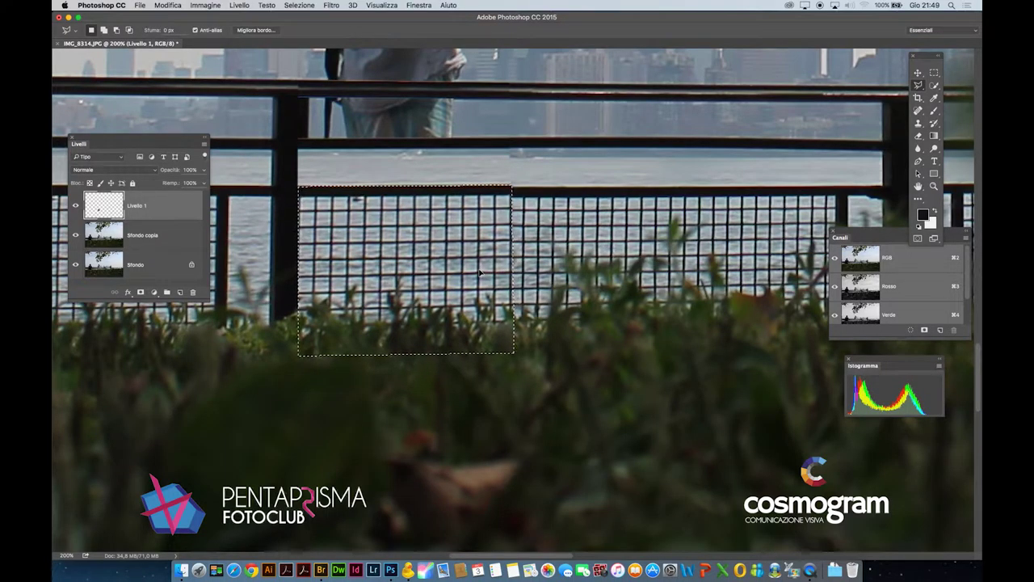
Skew the patch's top-right corner slightly, commit the transform and deselect.
key(super+t)
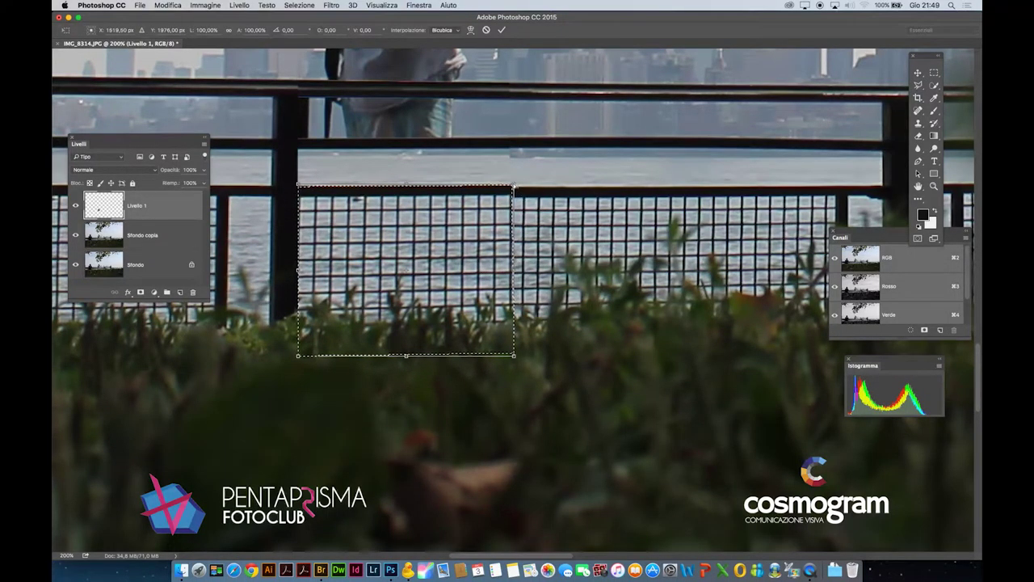
drag(514, 186, 514, 189)
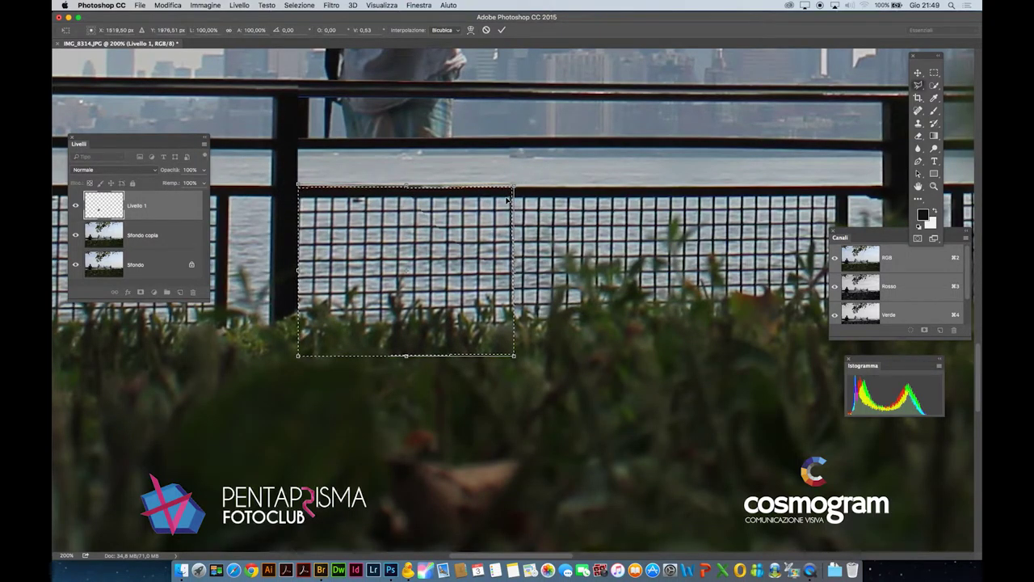
key(Return)
key(super+d)
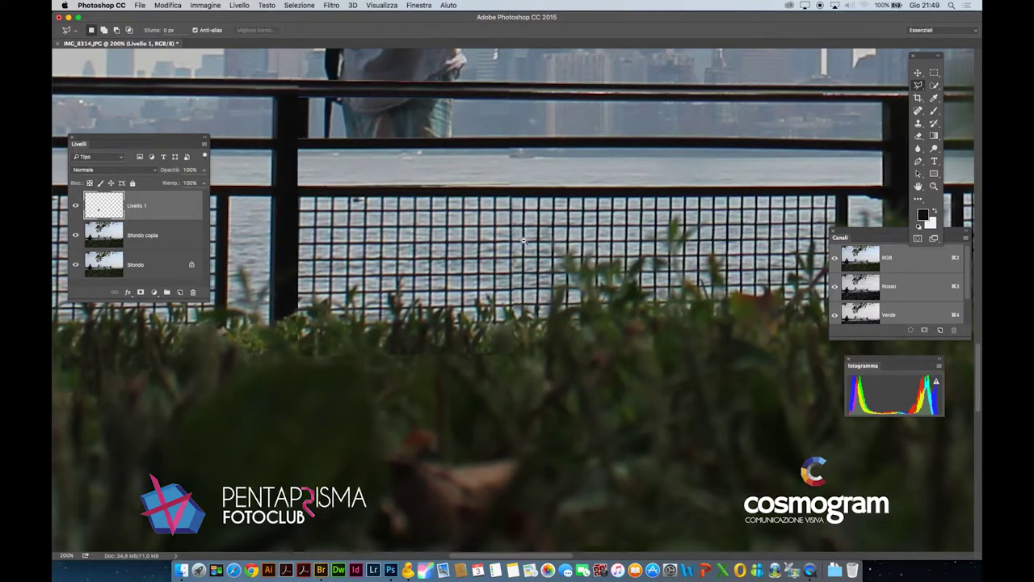
key(super+minus)
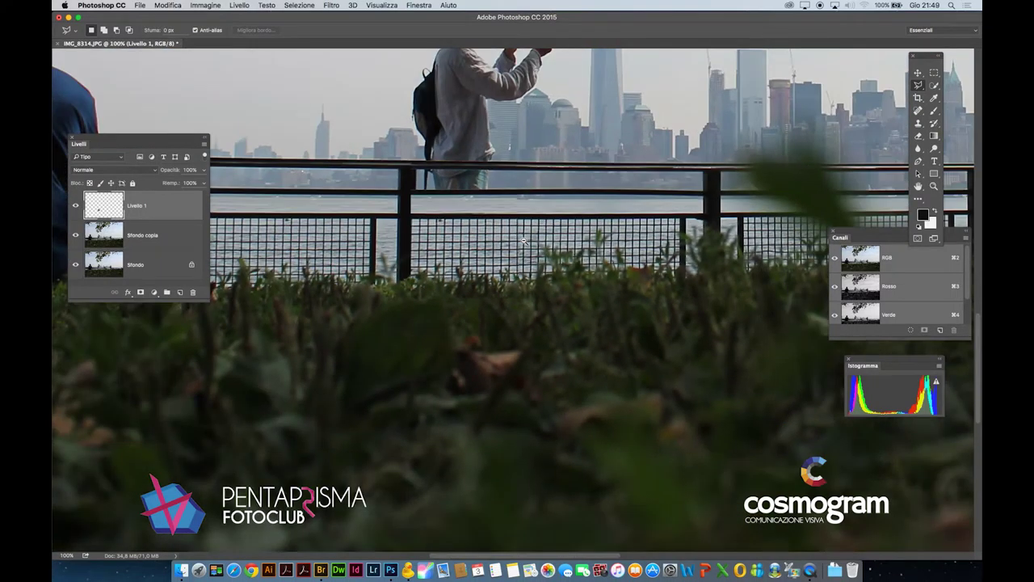
key(super+minus)
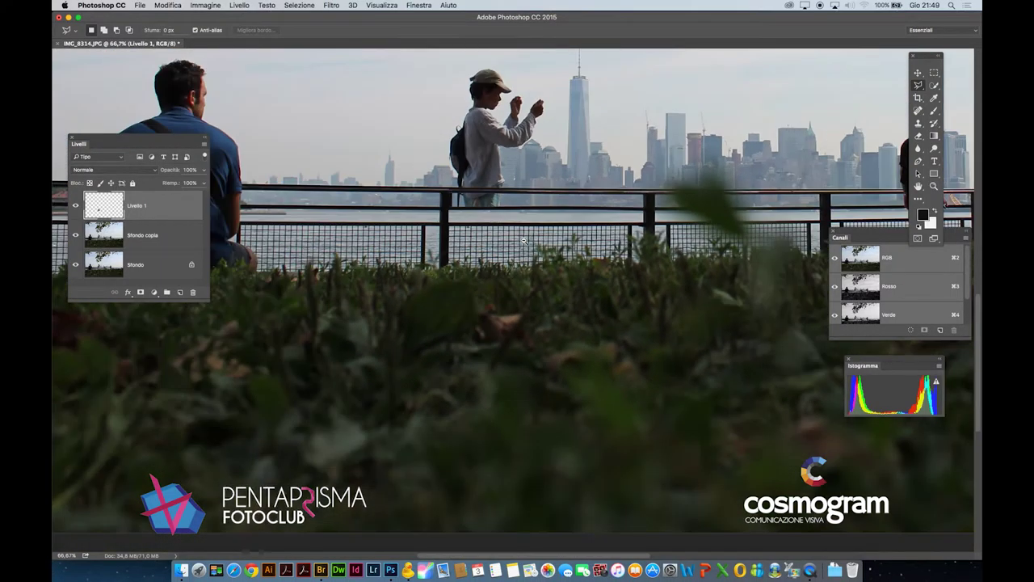
scroll(523, 240, up, 5)
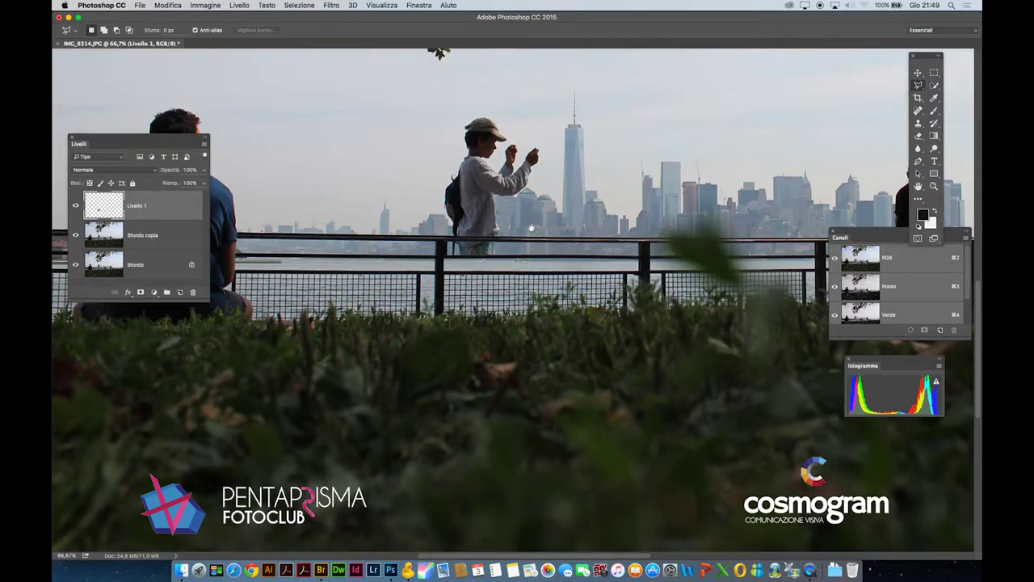
scroll(487, 190, down, 1)
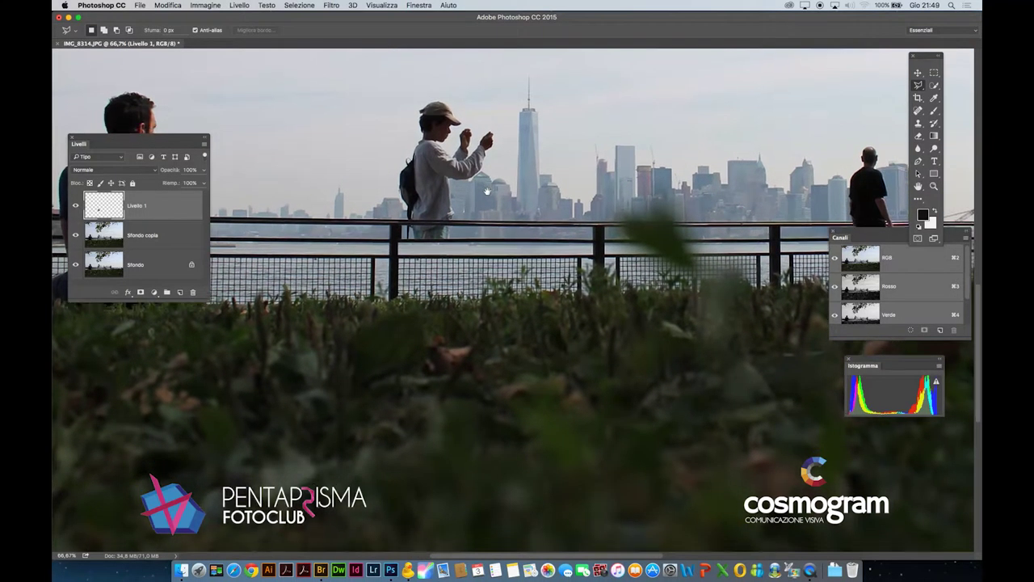
scroll(432, 308, up, 5)
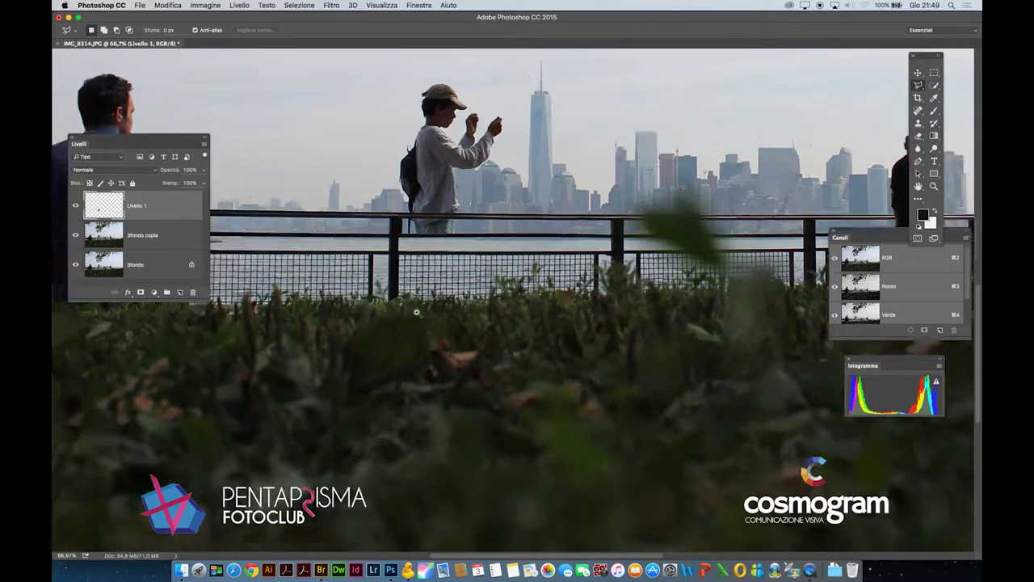
scroll(445, 329, down, 2)
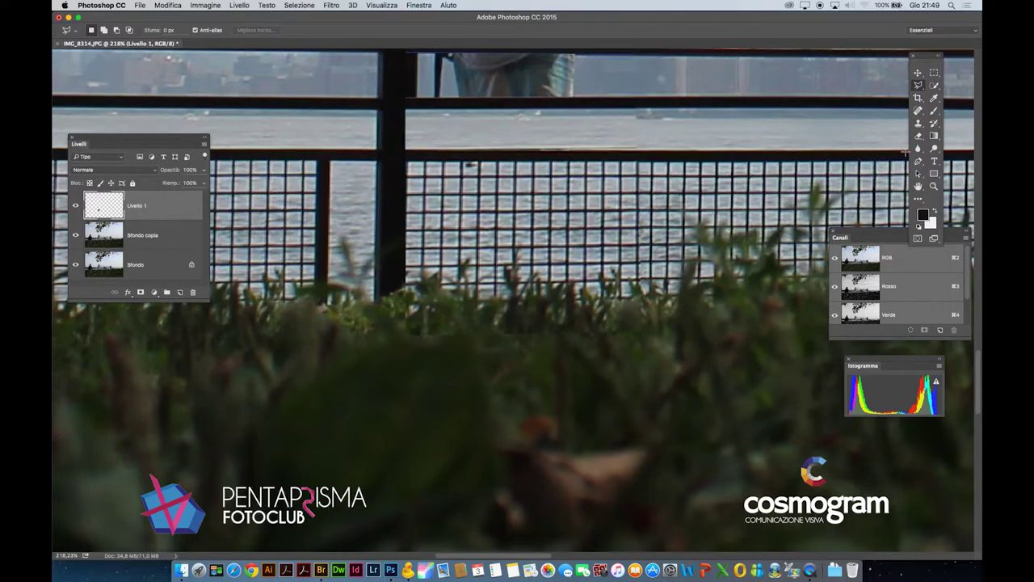
Set the Eraser to 57 px with about 49% hardness, then pan up to the upper rail.
key(e)
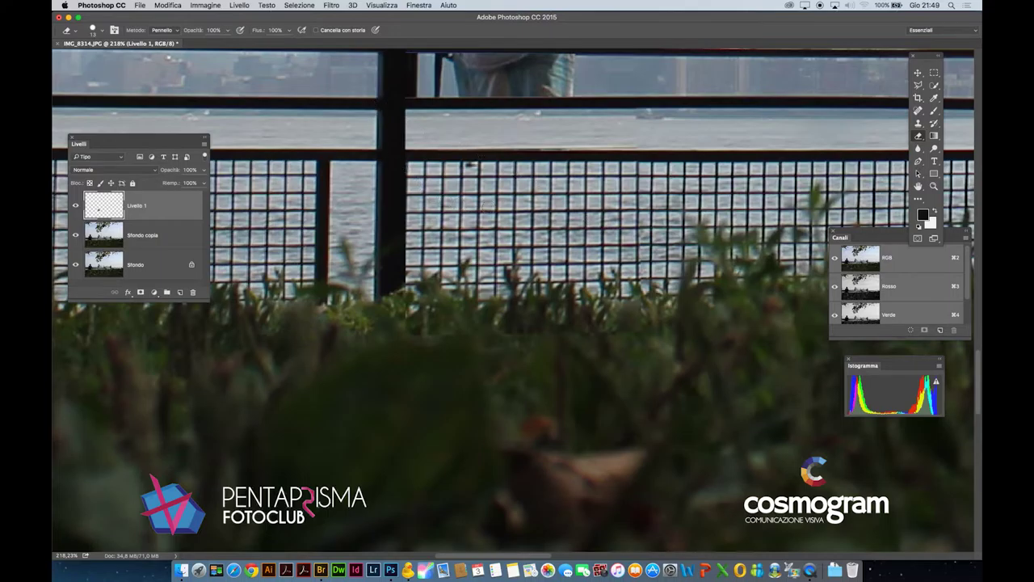
right_click(517, 279)
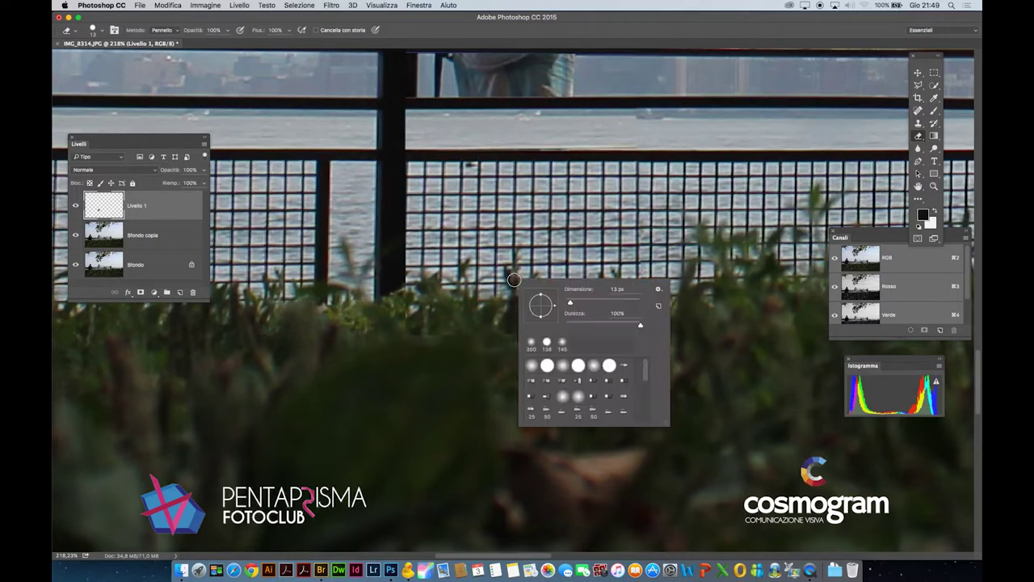
drag(640, 325, 605, 327)
drag(570, 303, 586, 303)
click(396, 348)
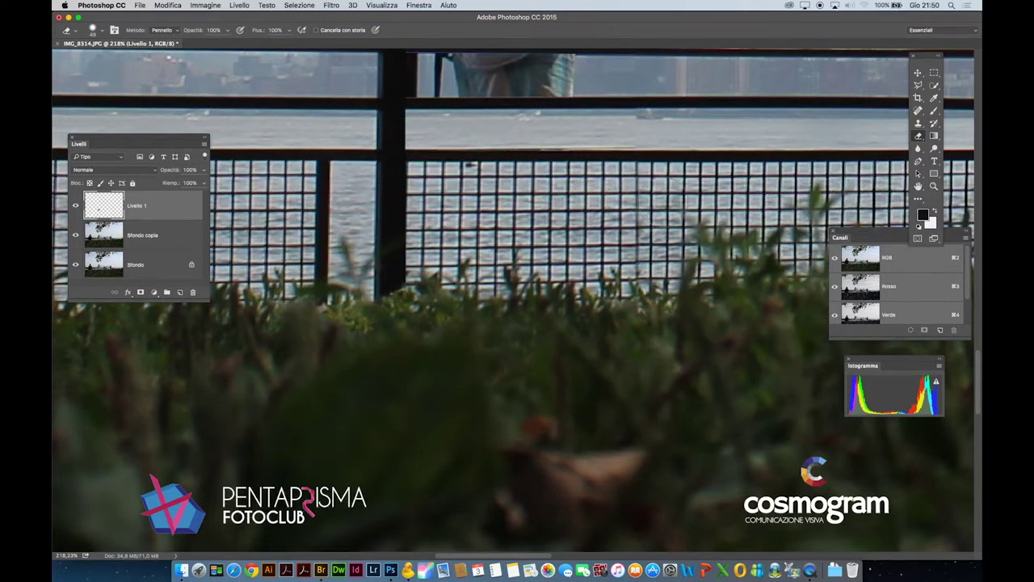
click(918, 186)
drag(638, 130, 639, 212)
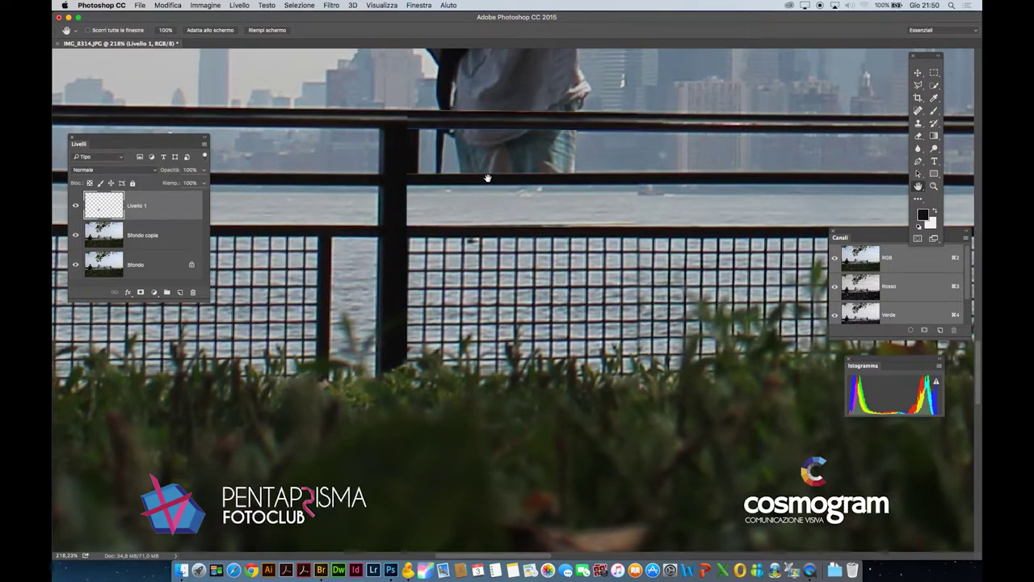
Shrink the eraser to 26 px and erase the seam along the upper rail beside the post.
key(e)
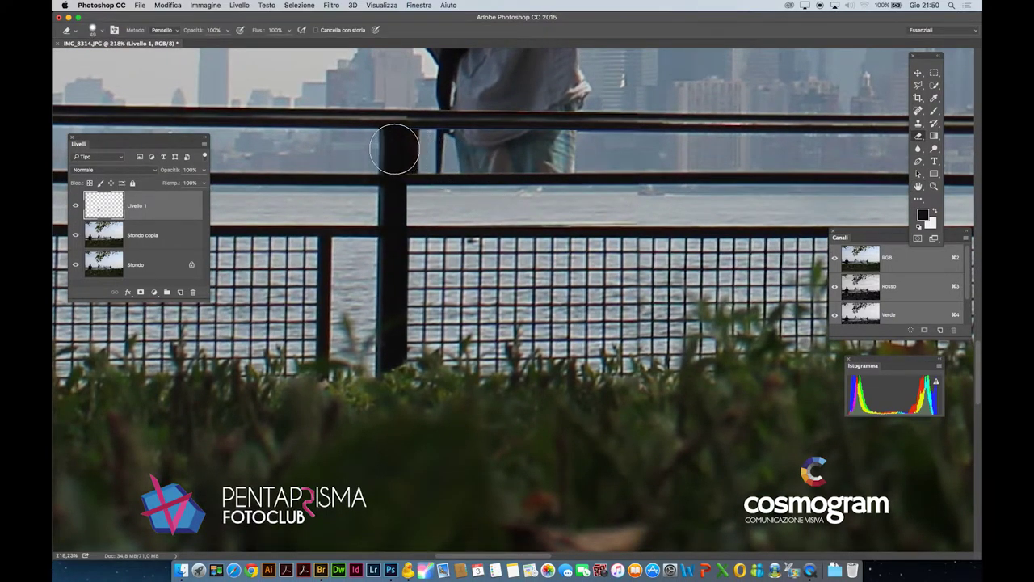
right_click(395, 148)
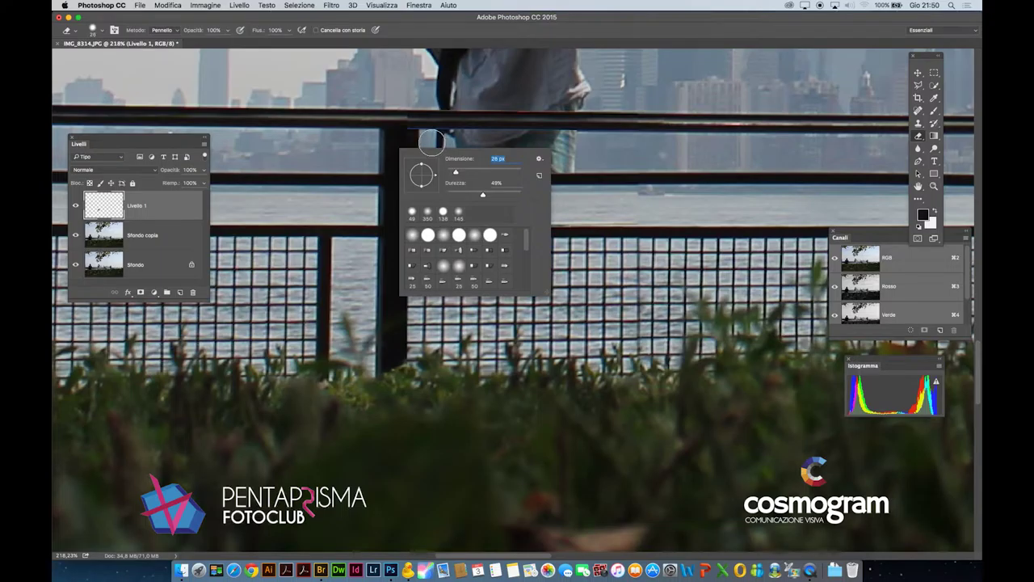
key(Return)
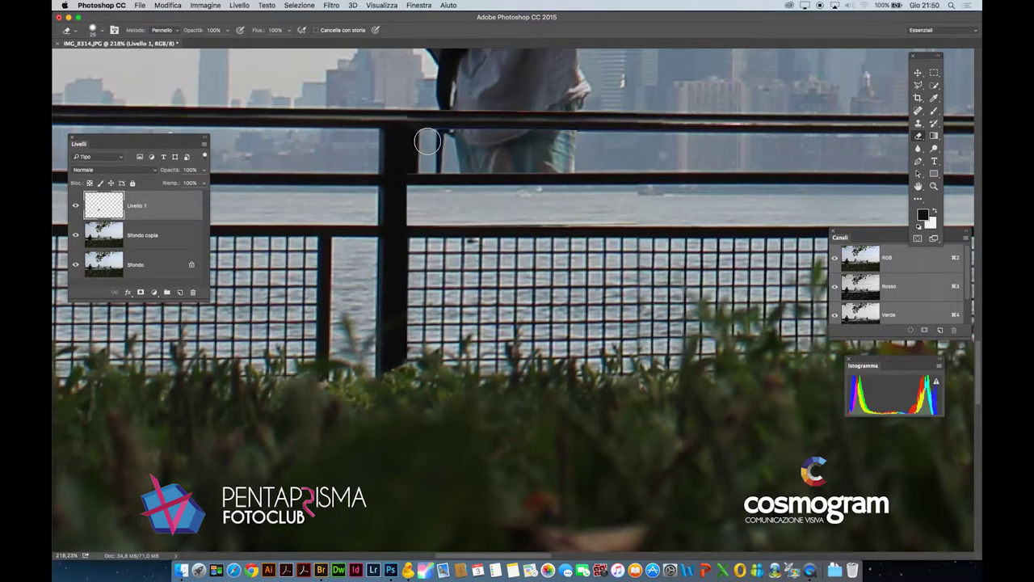
drag(408, 141, 445, 142)
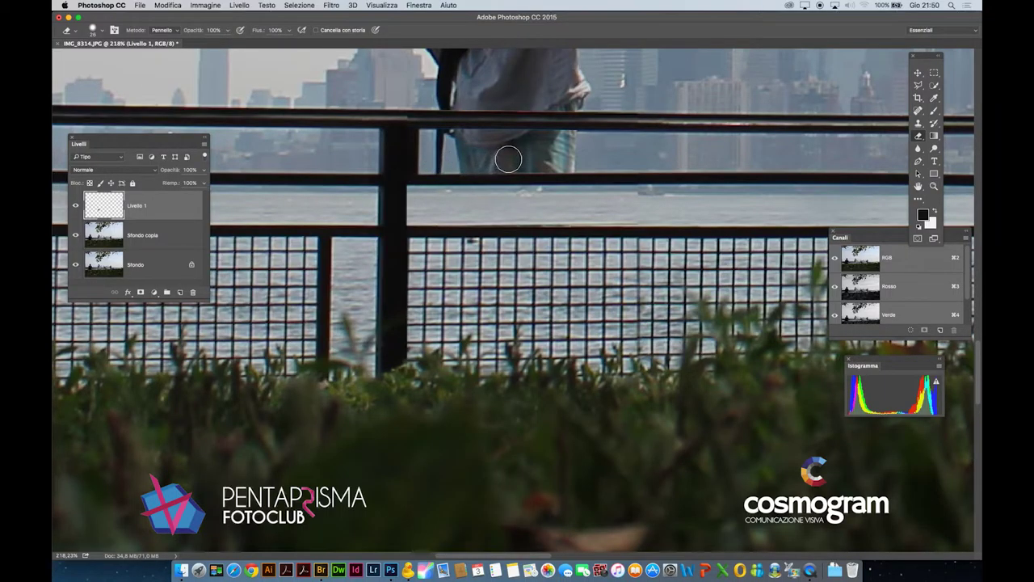
drag(640, 194, 537, 188)
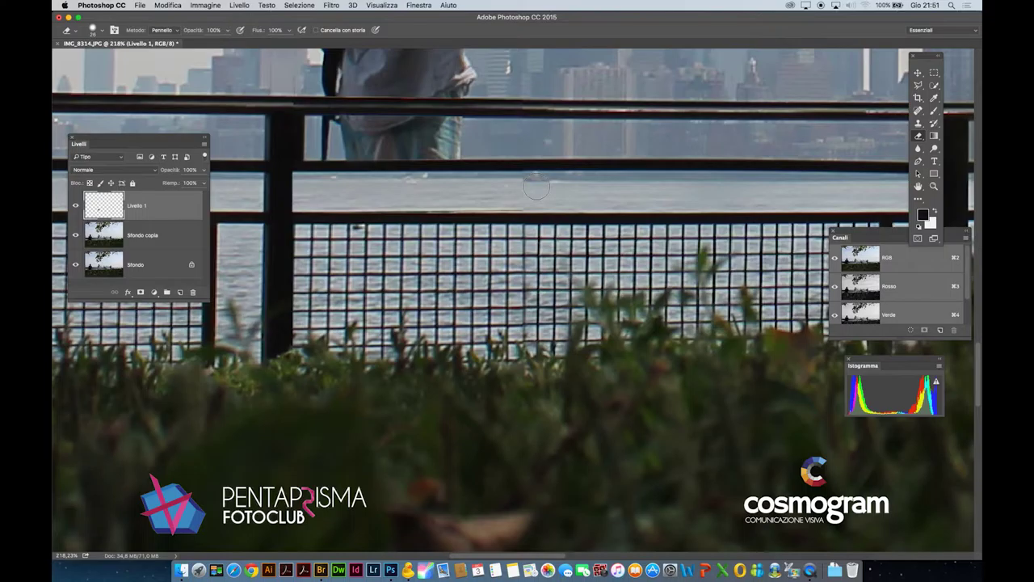
mouse_move(512, 115)
mouse_down()
mouse_move(501, 284)
mouse_move(474, 303)
mouse_up()
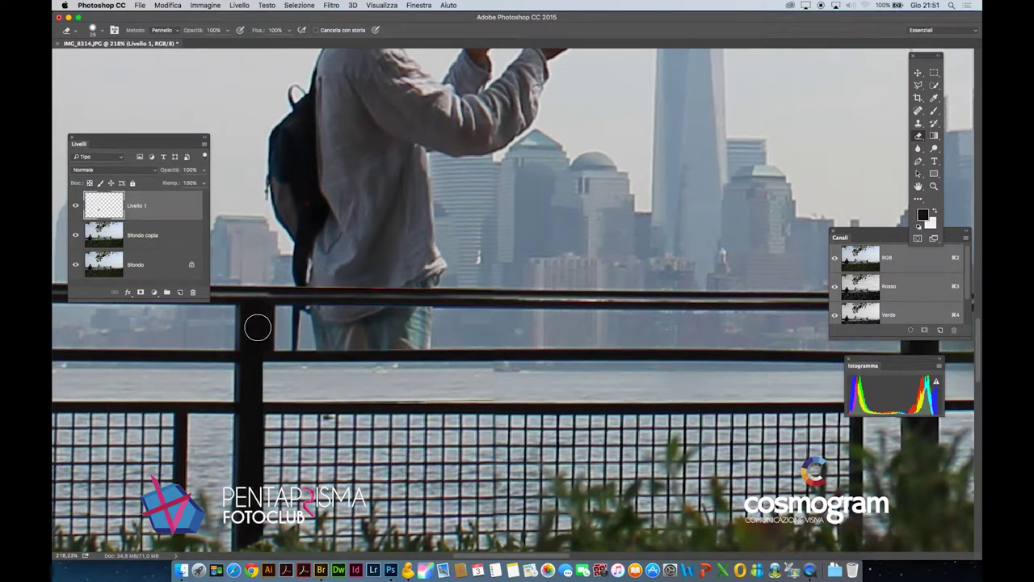
Zoom out to 100%, hide the panels, and view the whole photo at 66.7%.
alt+click(520, 236)
alt+click(521, 236)
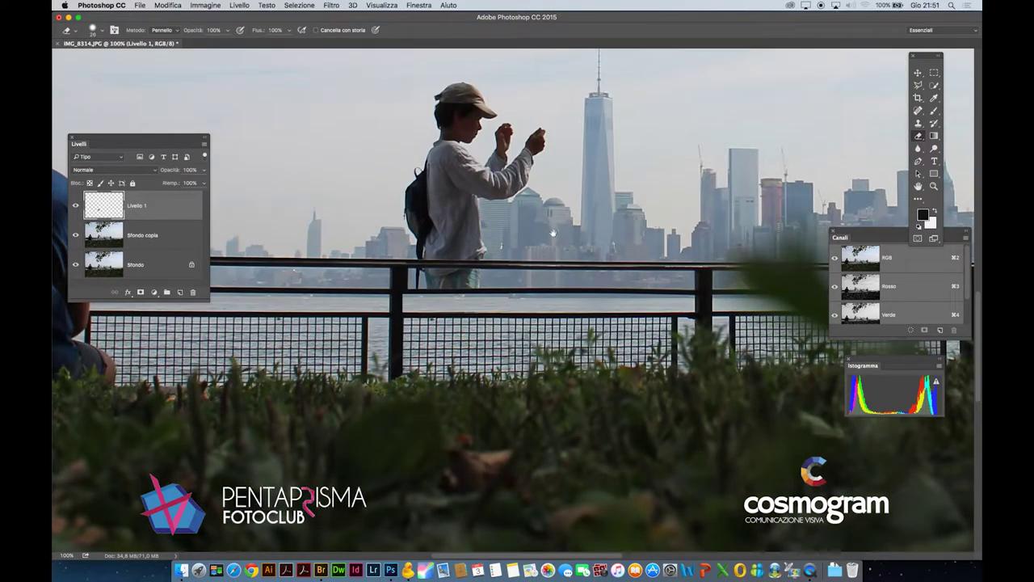
key(Tab)
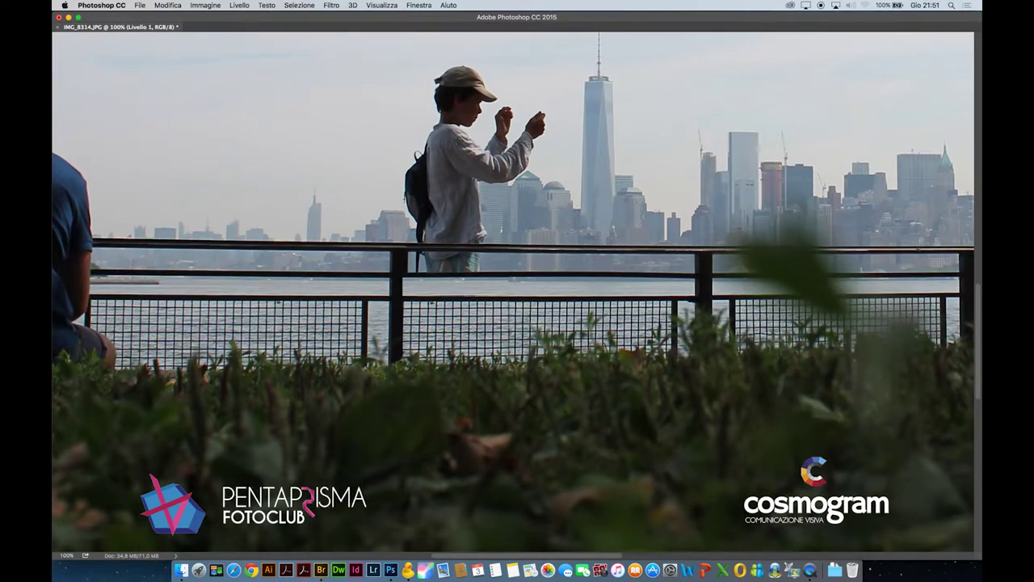
drag(609, 199, 547, 196)
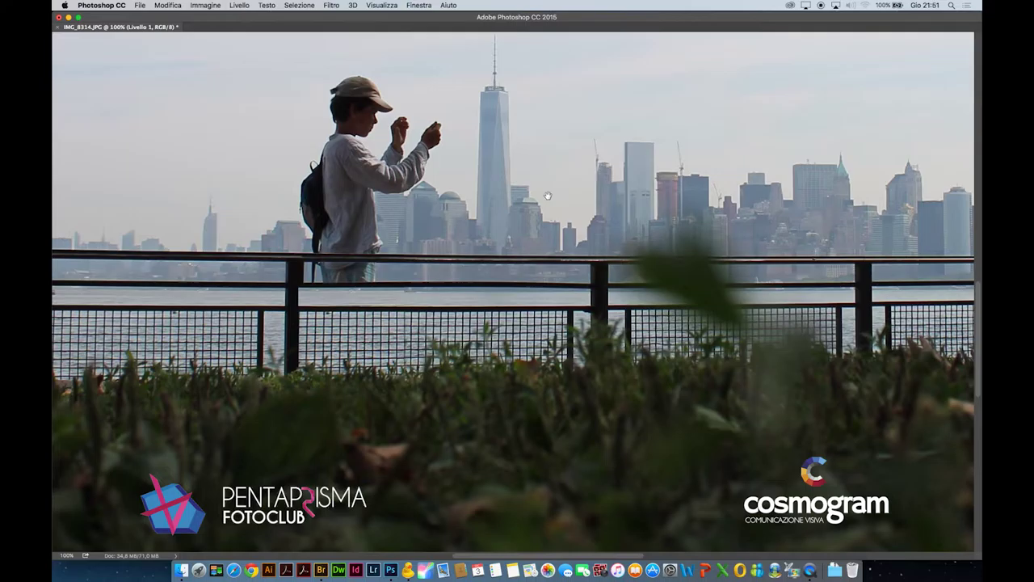
alt+click(550, 208)
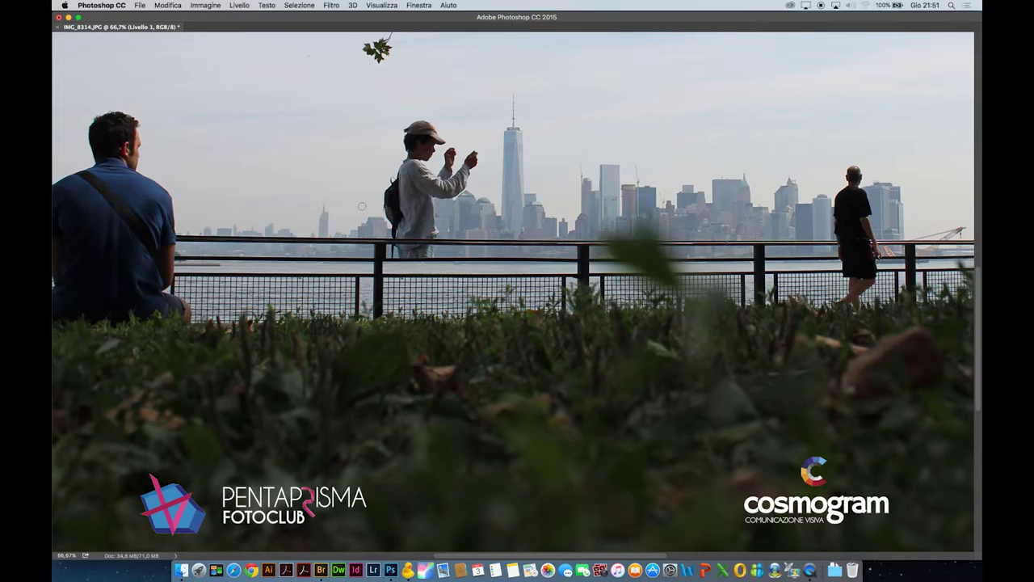
Restore the panels and make Sfondo copia the active layer.
key(Tab)
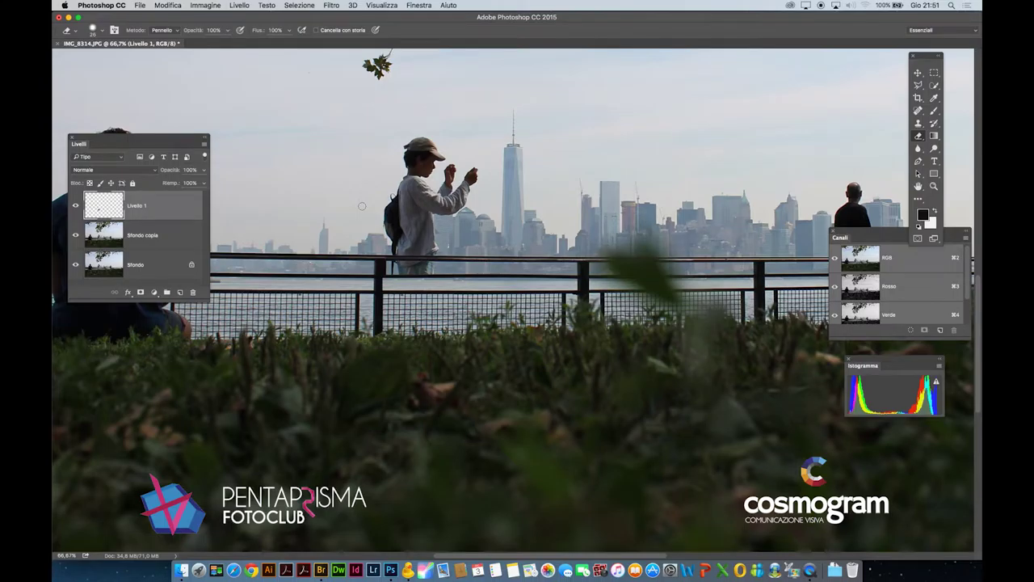
key(Tab)
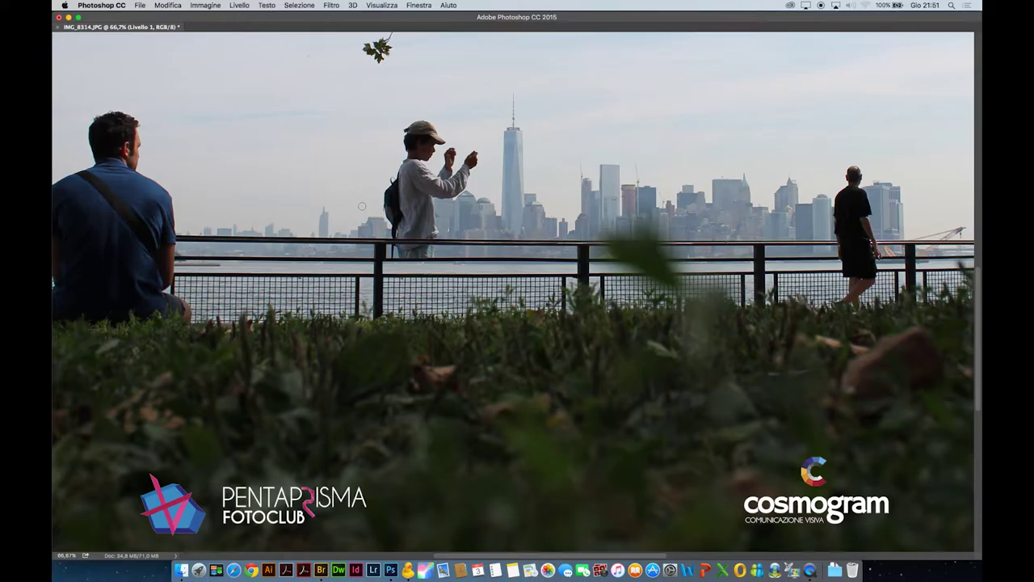
key(Tab)
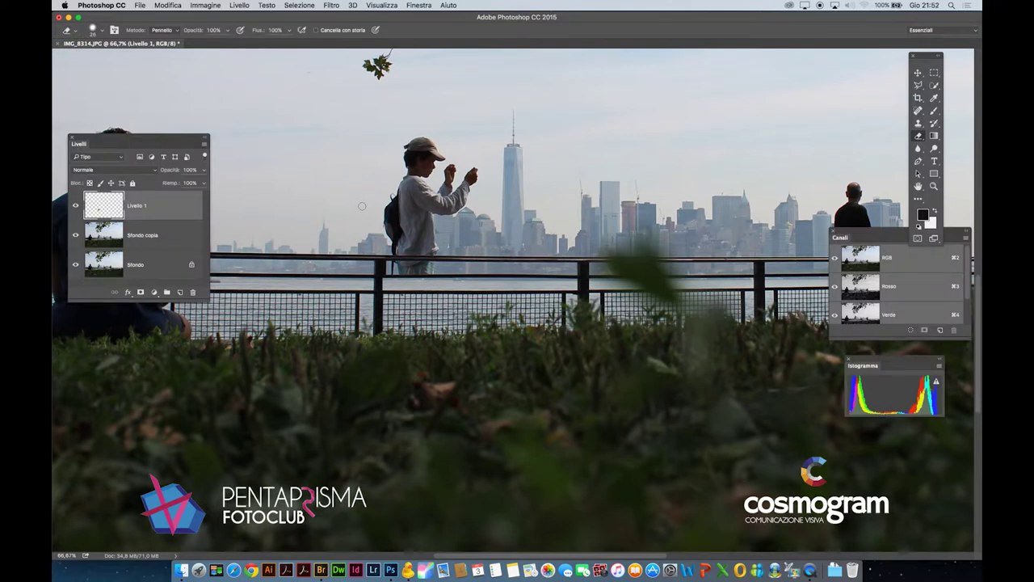
click(113, 234)
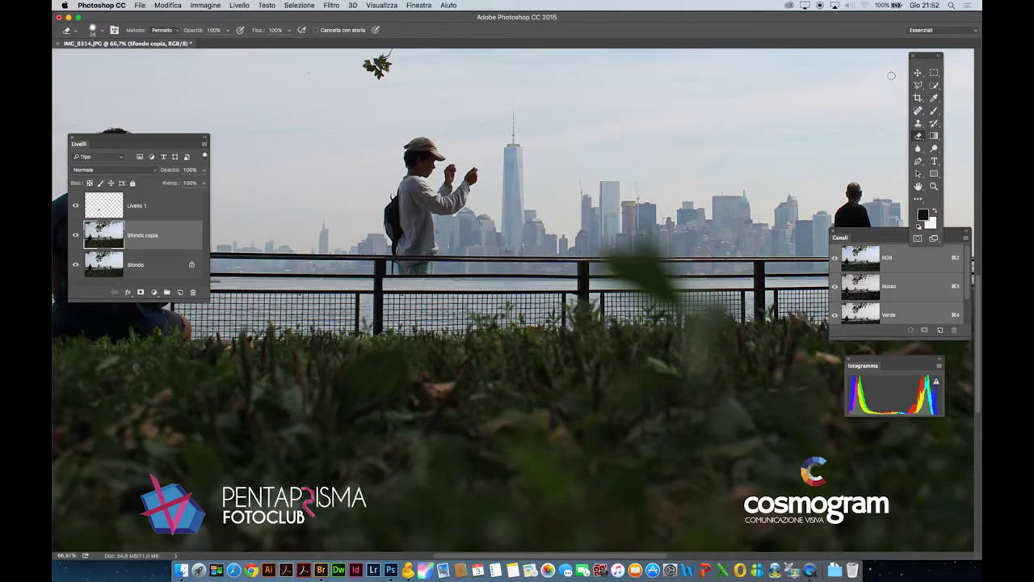
Draw a rectangular marquee and reposition it over the skyline's tallest tower beside the boy.
click(934, 73)
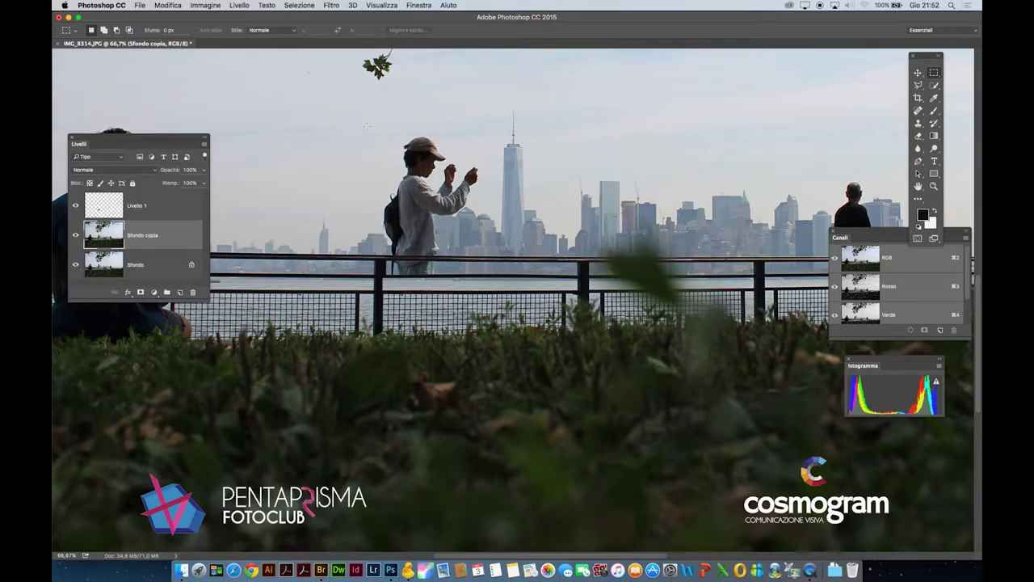
drag(368, 128, 483, 275)
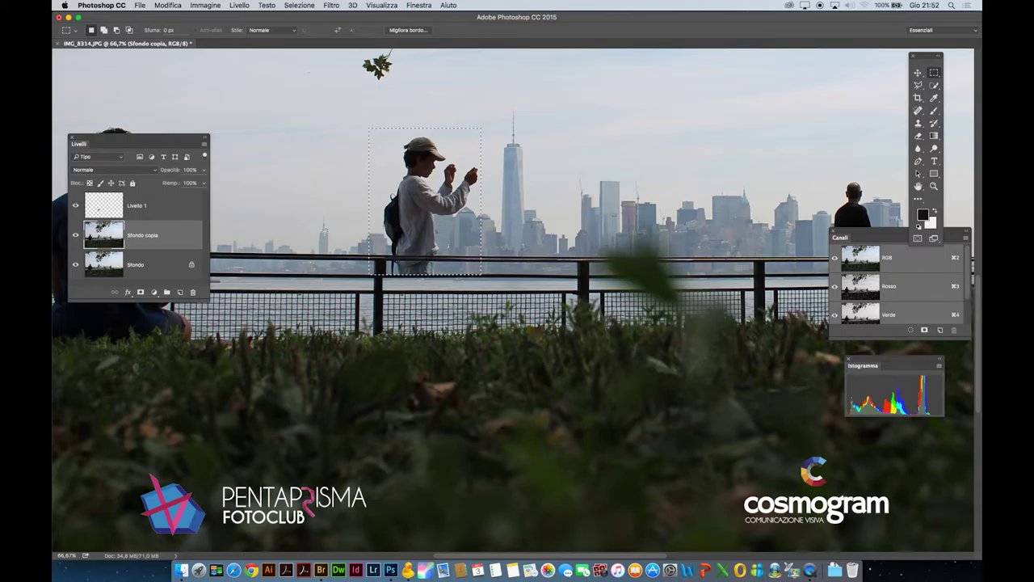
drag(432, 236, 540, 236)
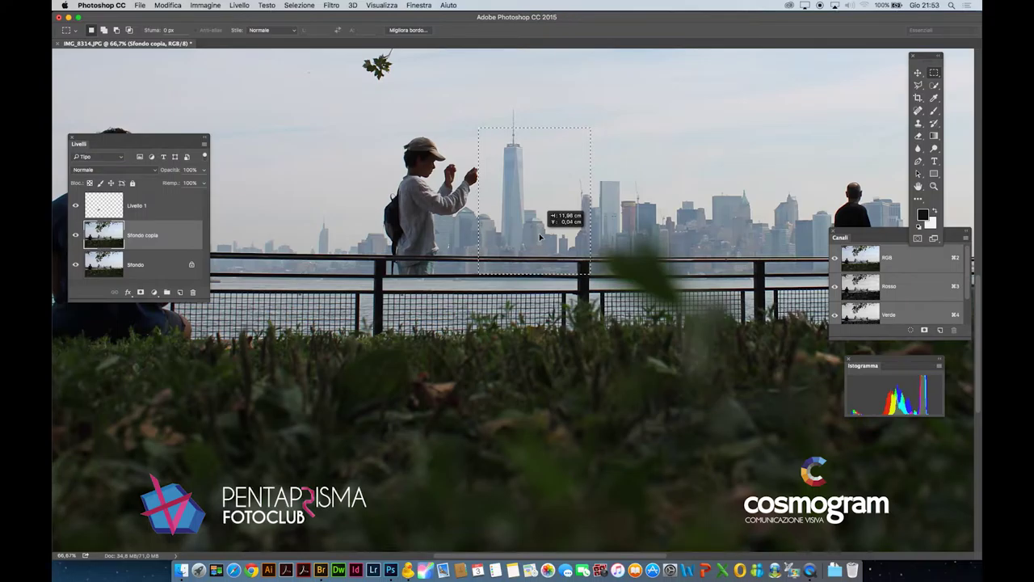
drag(540, 236, 543, 240)
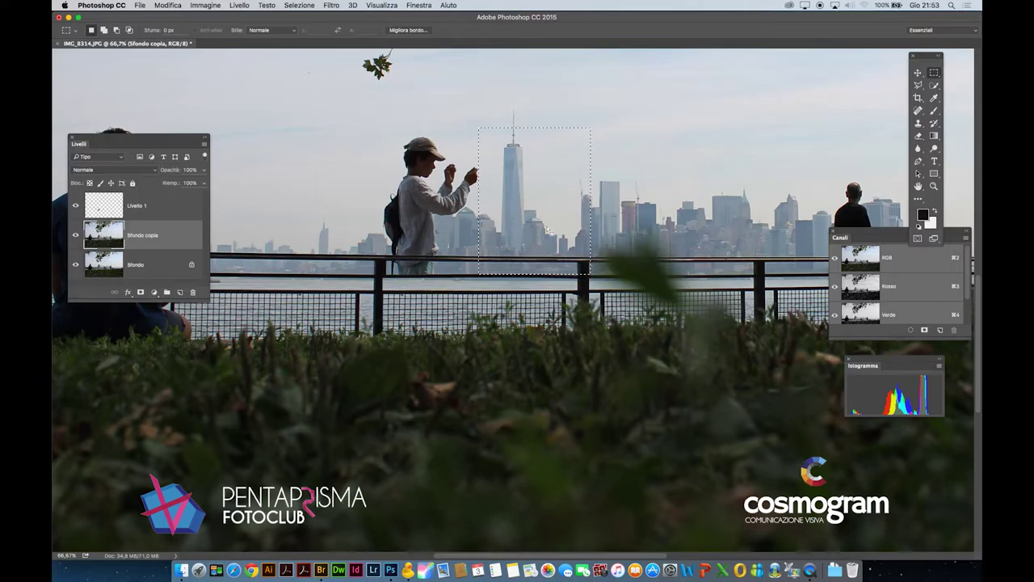
Add an extra skyline region to the selection and copy it to a new layer, Livello 2.
key(shift)
drag(600, 173, 555, 115)
drag(554, 121, 590, 174)
key(super+j)
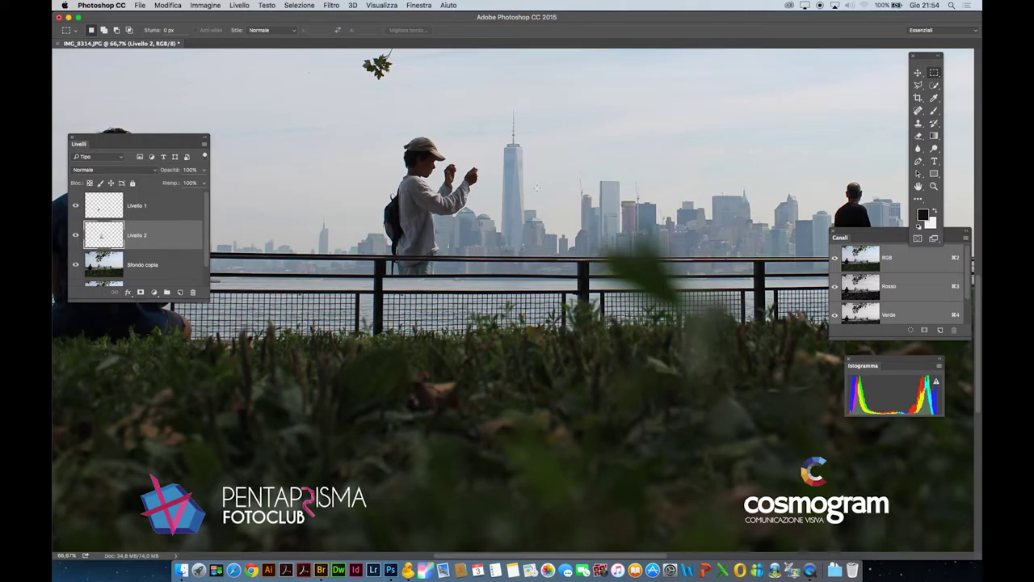
Shift Livello 2 10.51 cm left over the boy, then zoom in on the railing.
key(v)
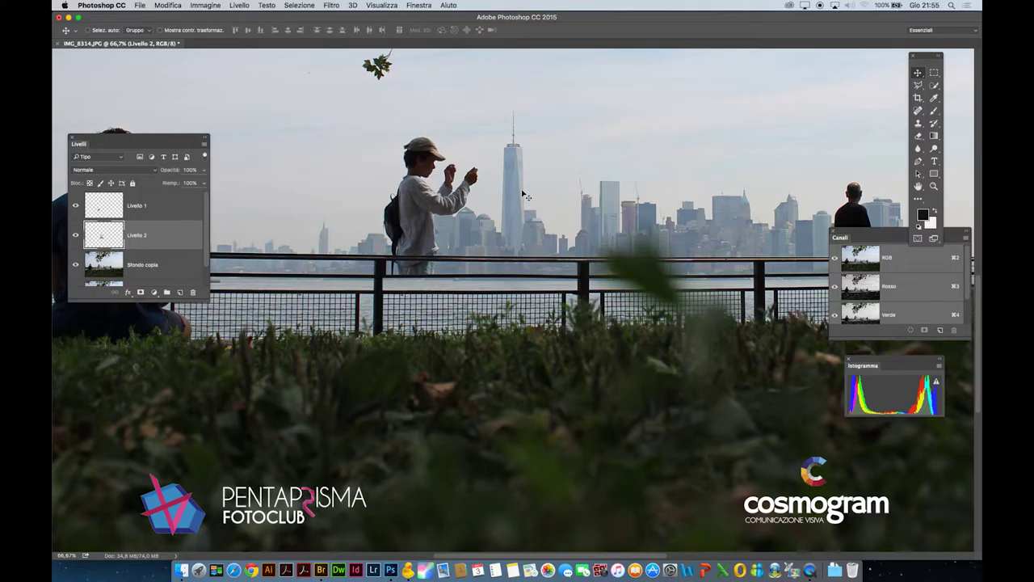
drag(526, 196, 425, 205)
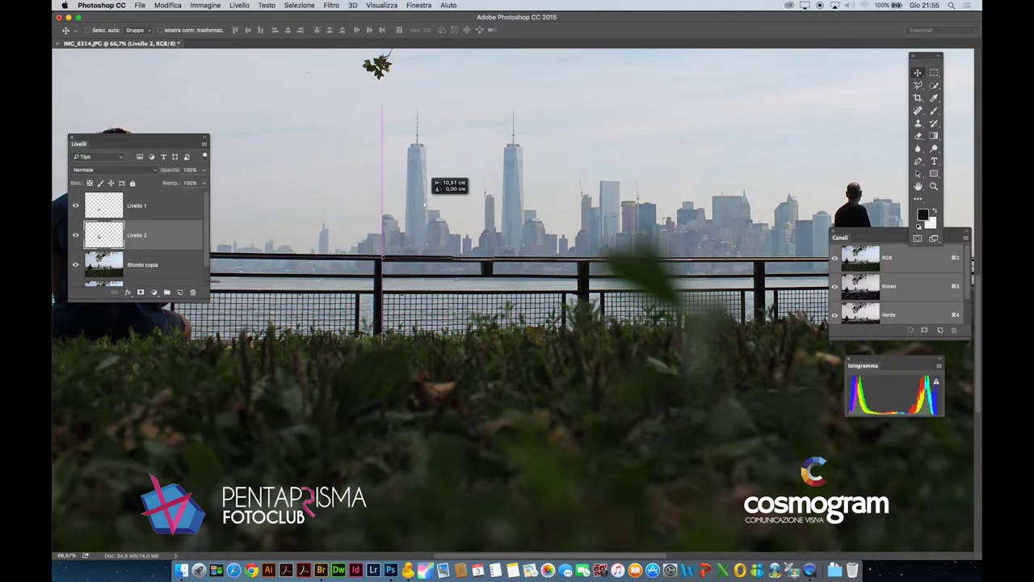
mouse_move(424, 204)
mouse_down()
mouse_move(519, 202)
mouse_move(424, 203)
mouse_up()
drag(424, 203, 424, 203)
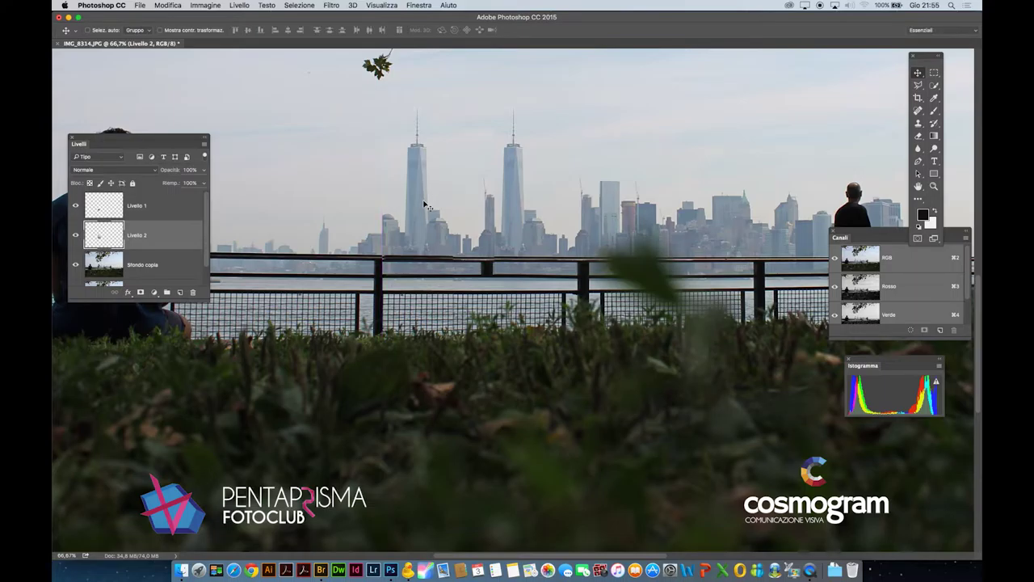
drag(403, 252, 448, 279)
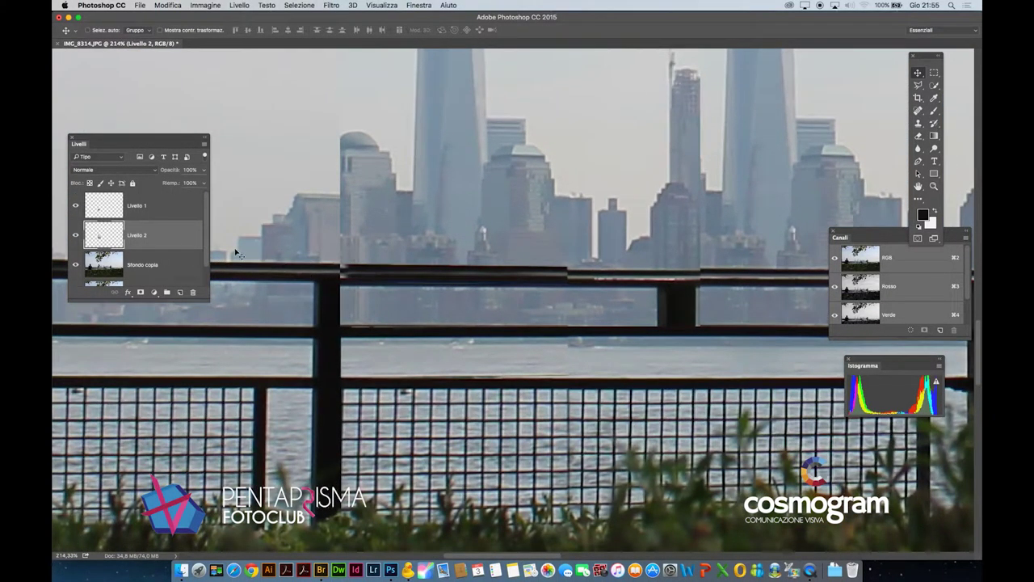
Compare layer visibility, enlarge the Layers panel, and drag Livello 2 above Livello 1.
click(76, 235)
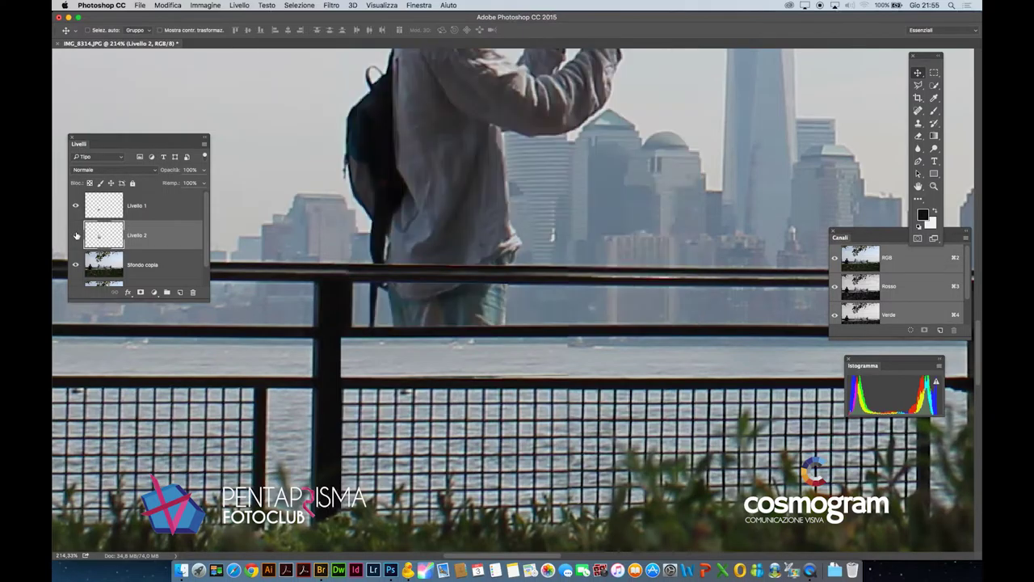
click(76, 236)
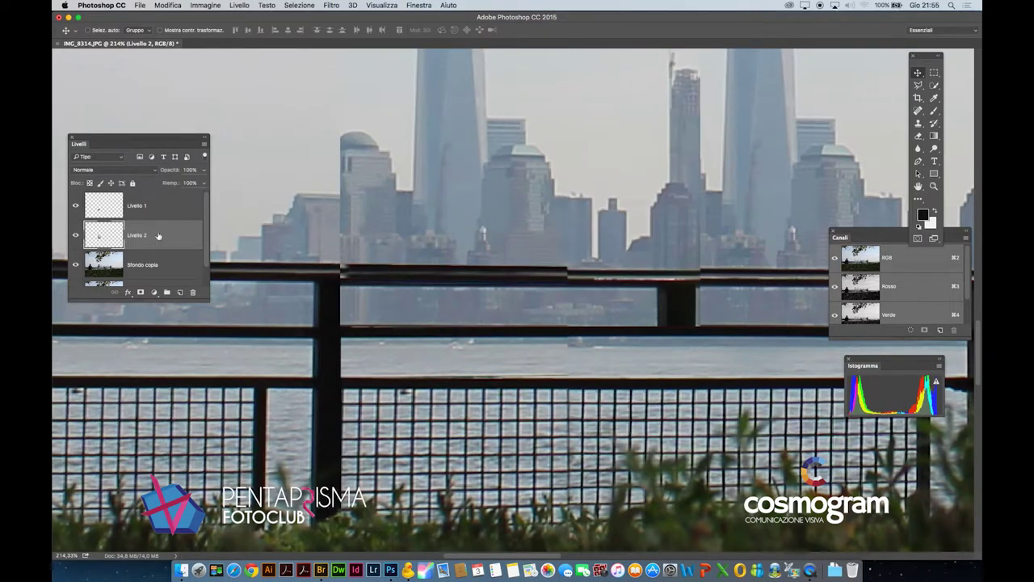
drag(209, 300, 210, 378)
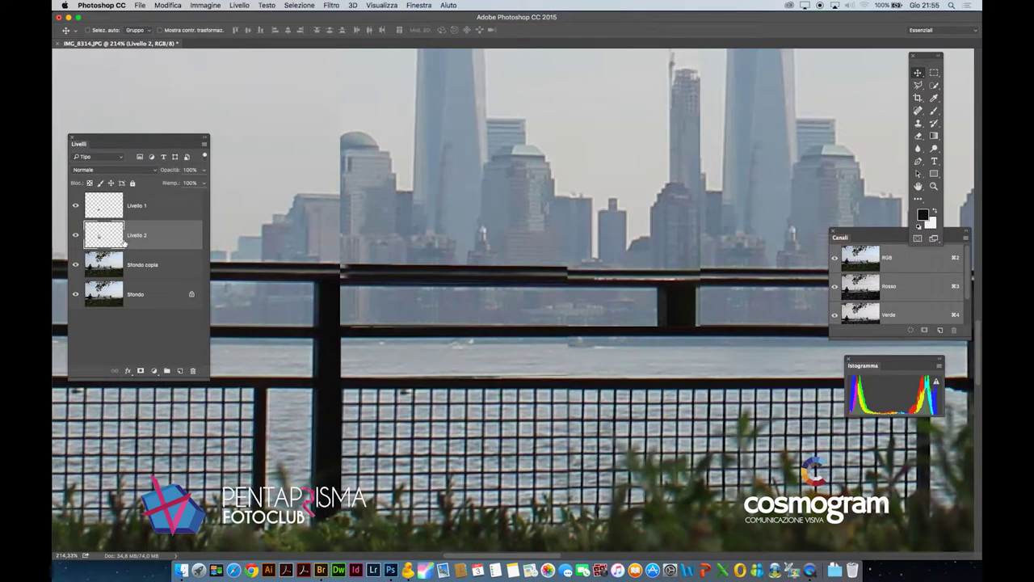
click(74, 207)
click(74, 206)
click(74, 206)
click(74, 206)
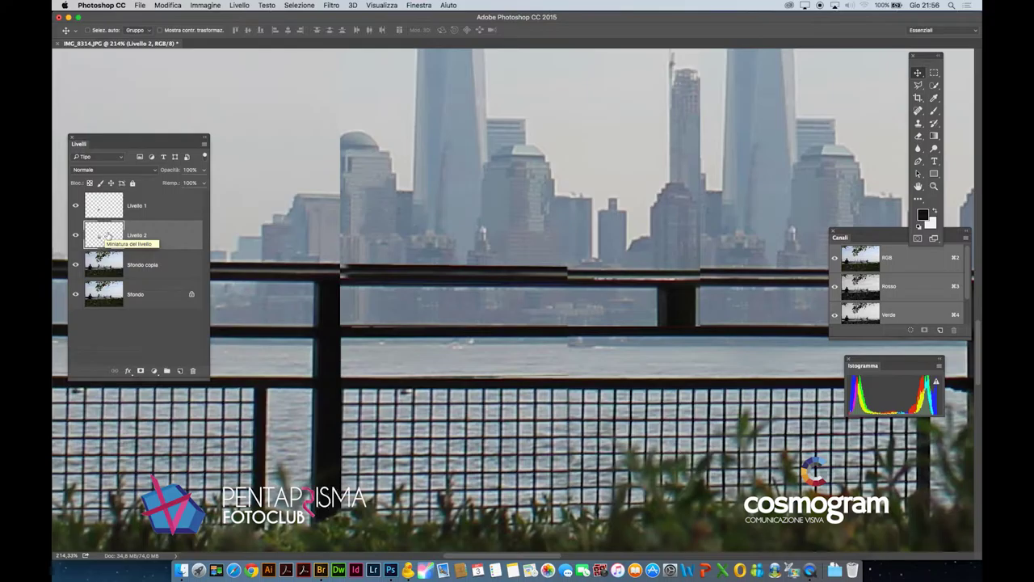
drag(109, 235, 108, 195)
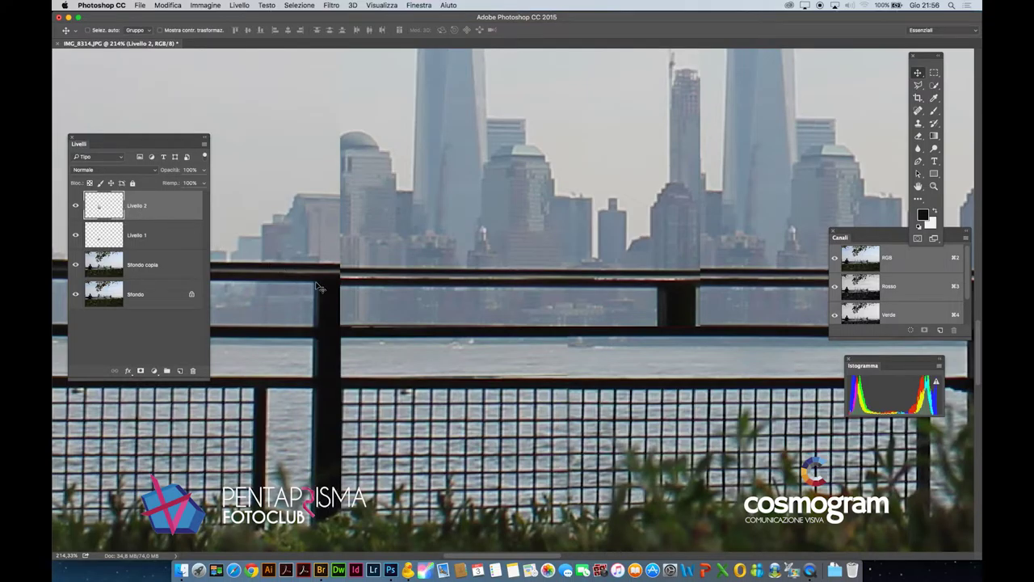
Check the patch by toggling Livello 1 and 2, then nudge Livello 2 up three steps.
click(76, 207)
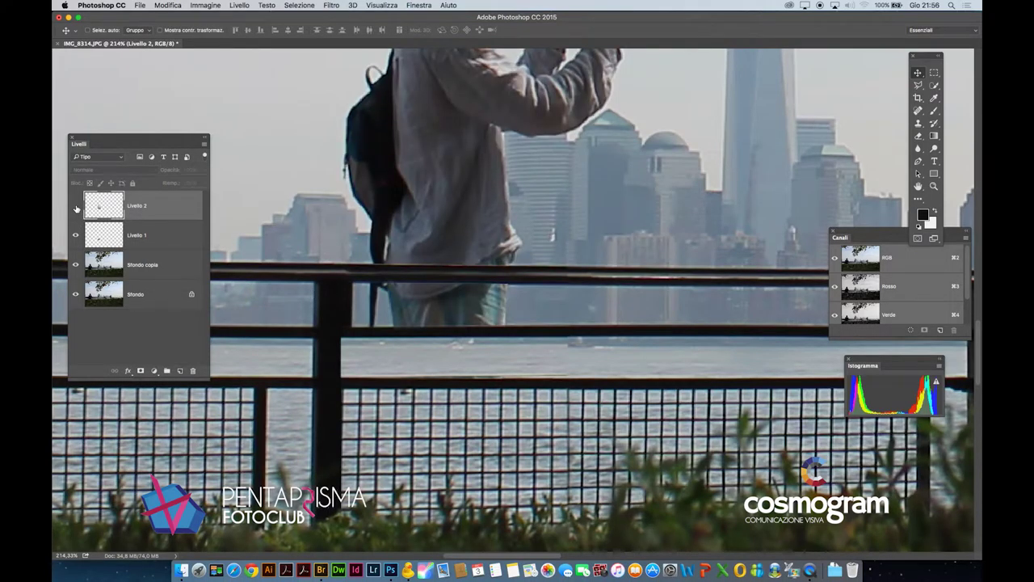
click(76, 236)
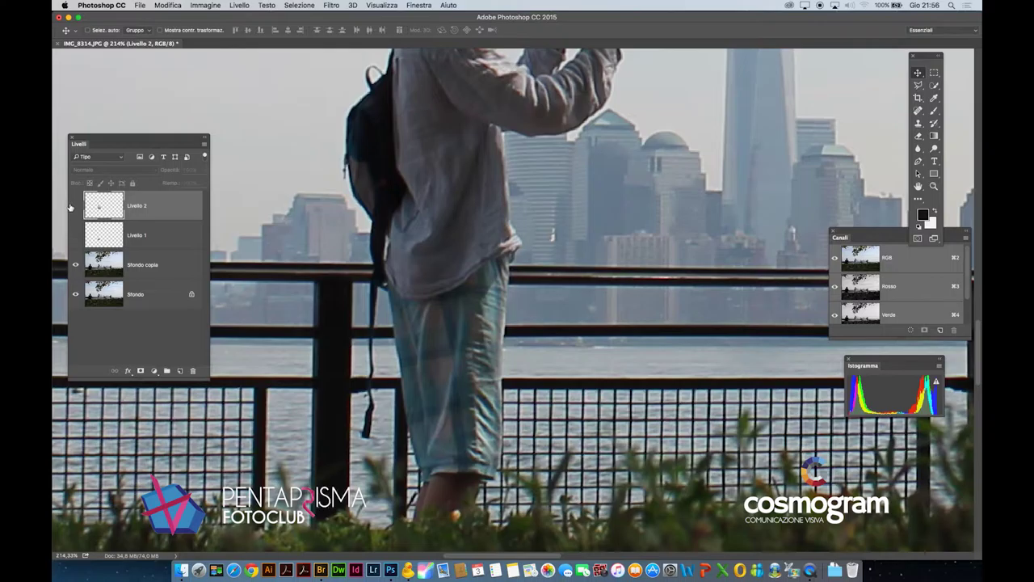
click(71, 207)
click(71, 232)
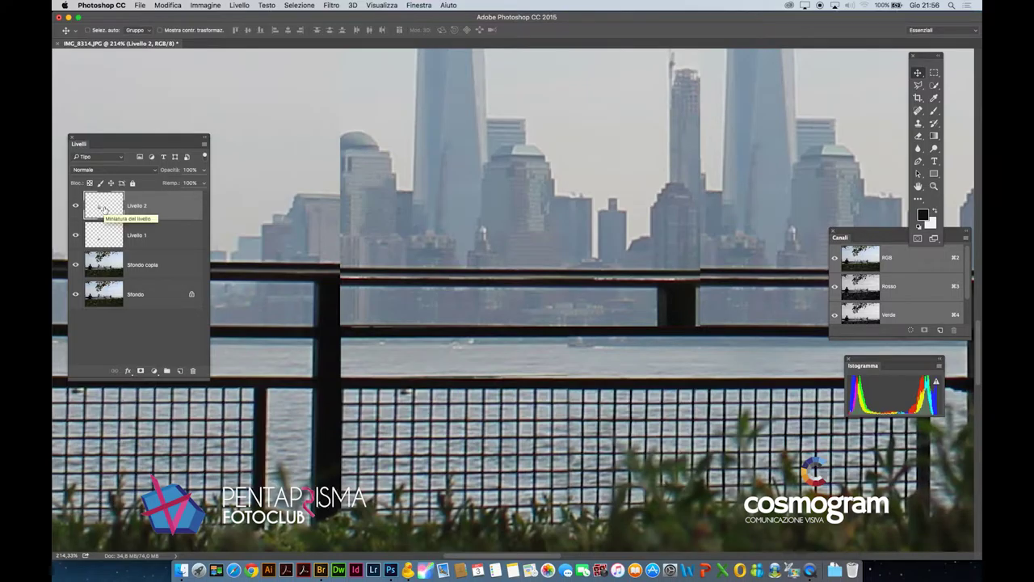
key(Up)
key(Up)
key(Up)
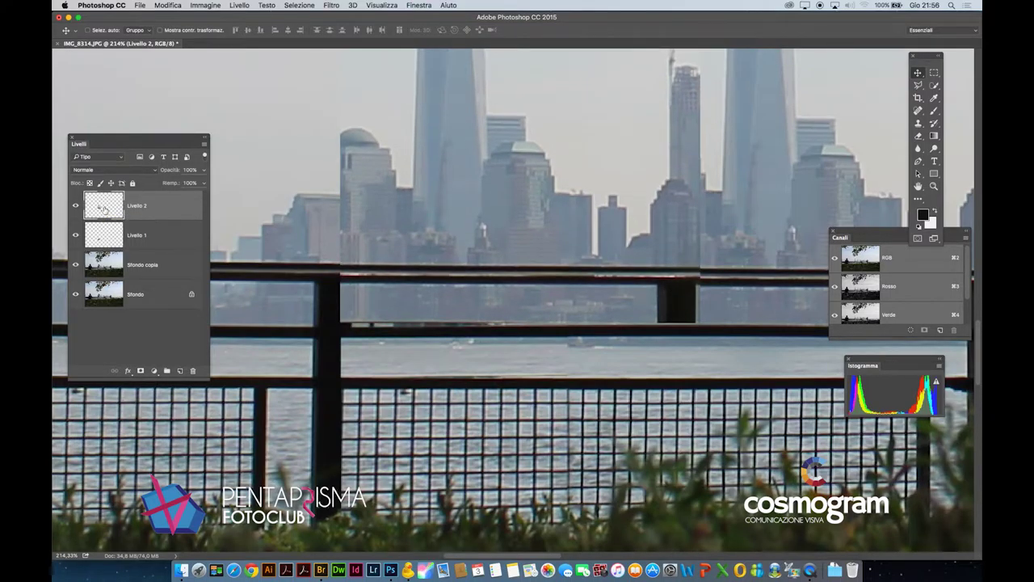
key(Up)
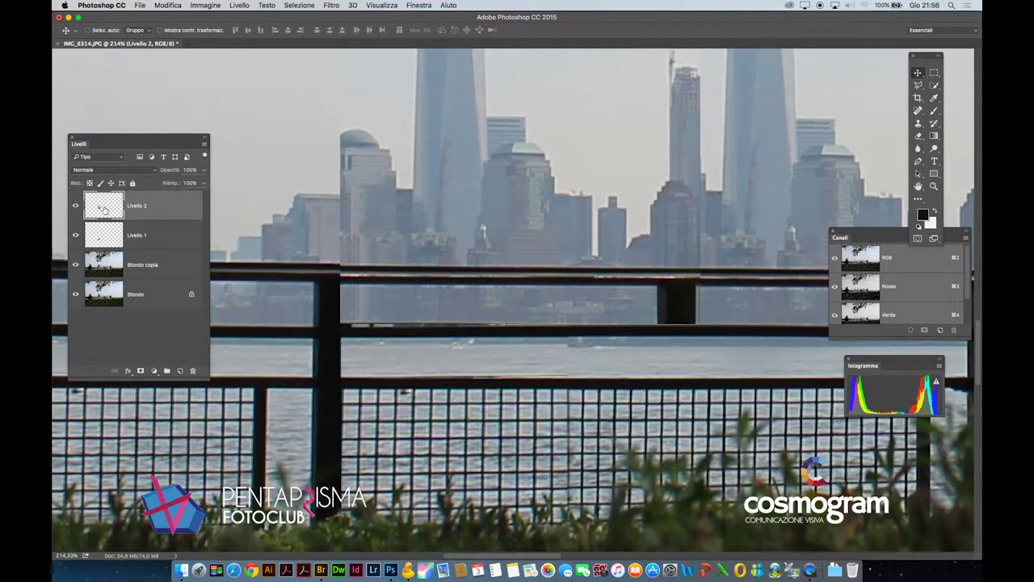
key(Up)
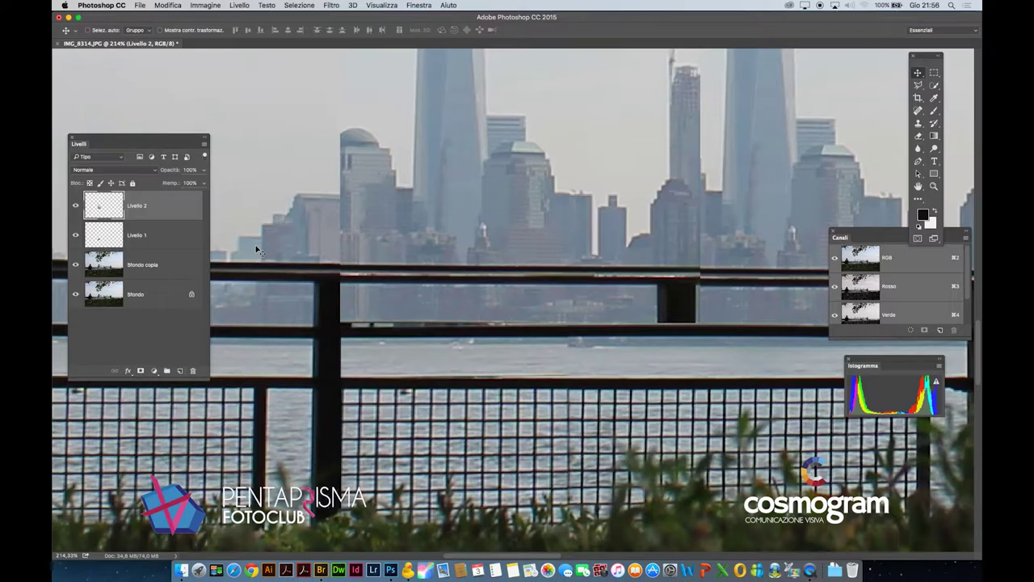
Erase the hard Livello 2 patch edge near the dome with the standard Eraser.
key(e)
drag(338, 149, 381, 176)
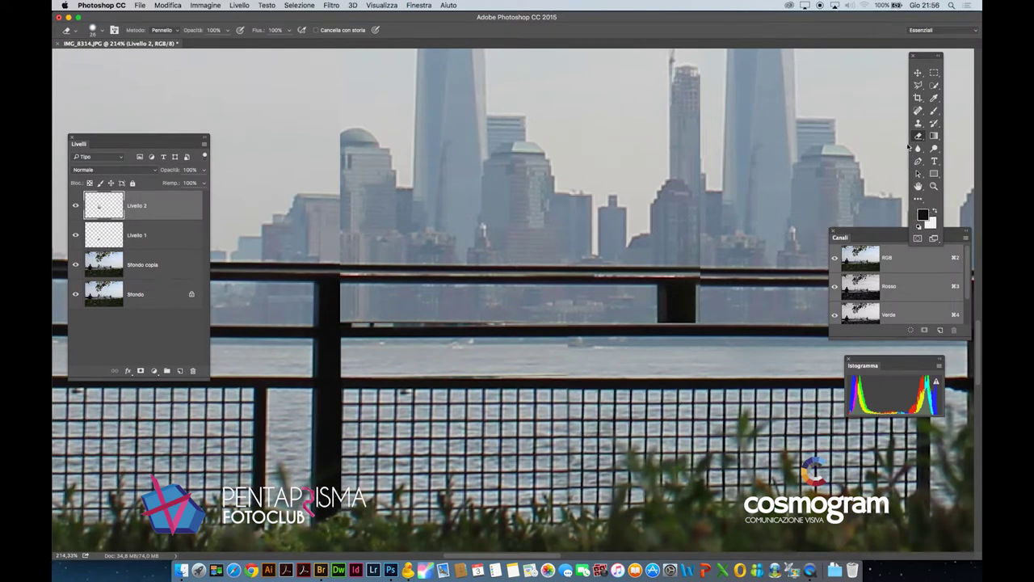
click(918, 137)
click(916, 136)
Toggle Livello 2's visibility to compare the blended patch against the original photo.
click(75, 206)
click(75, 206)
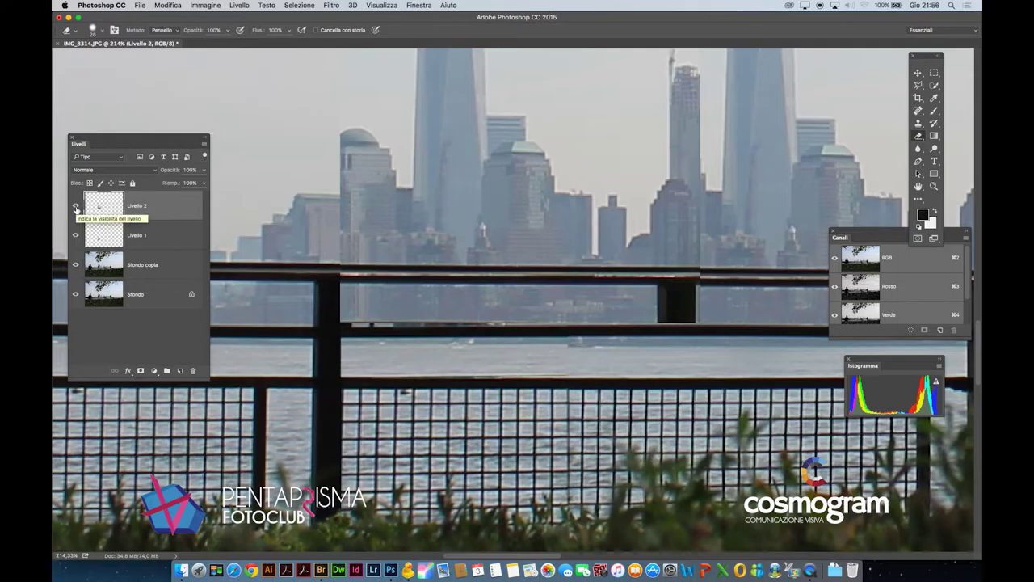
click(76, 208)
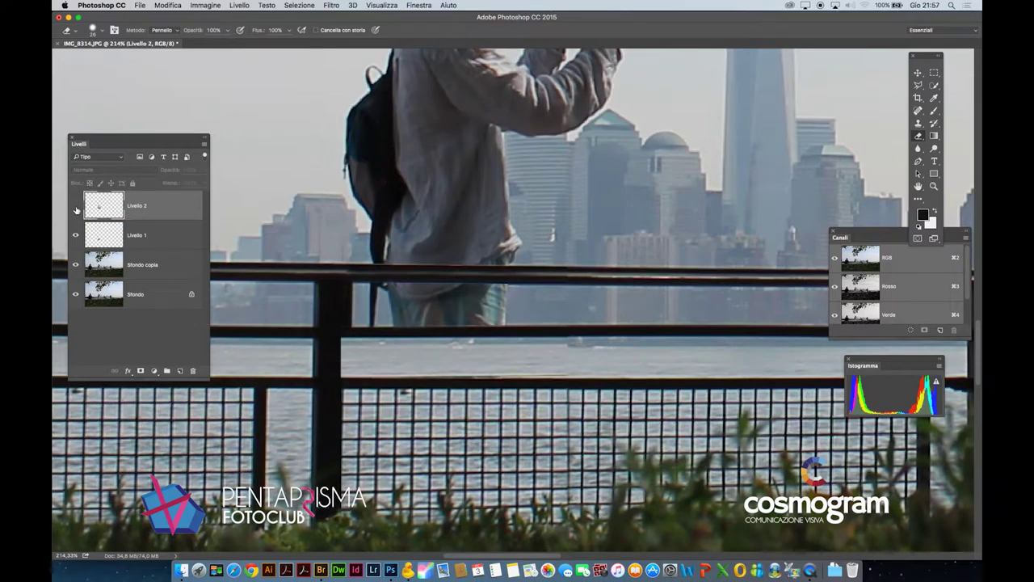
click(76, 208)
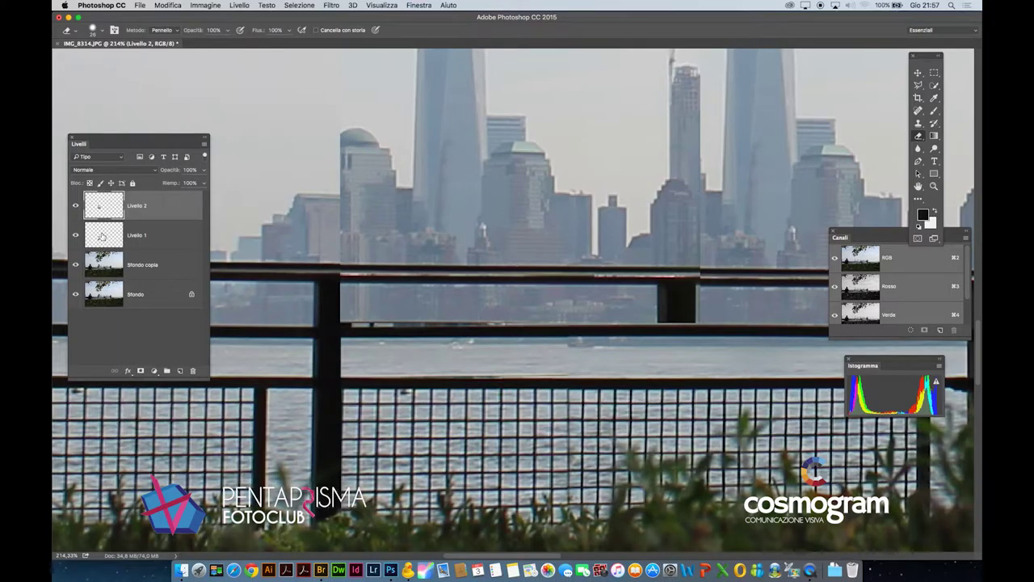
Shift the Livello 2 skyline patch left with the Move tool and five Left-arrow nudges.
key(v)
drag(544, 238, 538, 238)
key(Left)
key(Left)
key(Left)
key(Left)
key(Left)
key(Left)
key(Left)
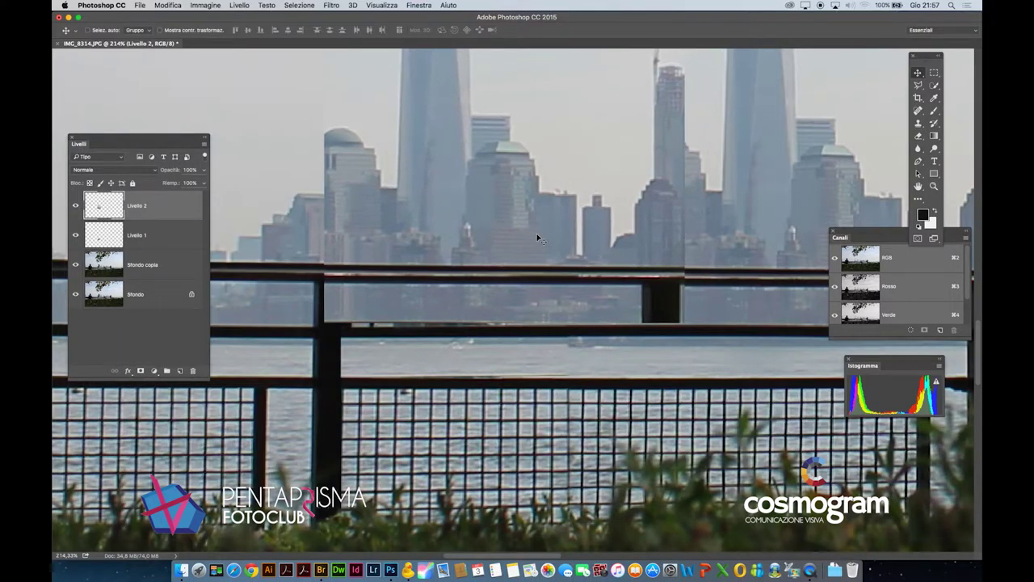
key(Left)
key(Left)
key(Left)
key(Left)
key(Left)
key(Left)
key(Left)
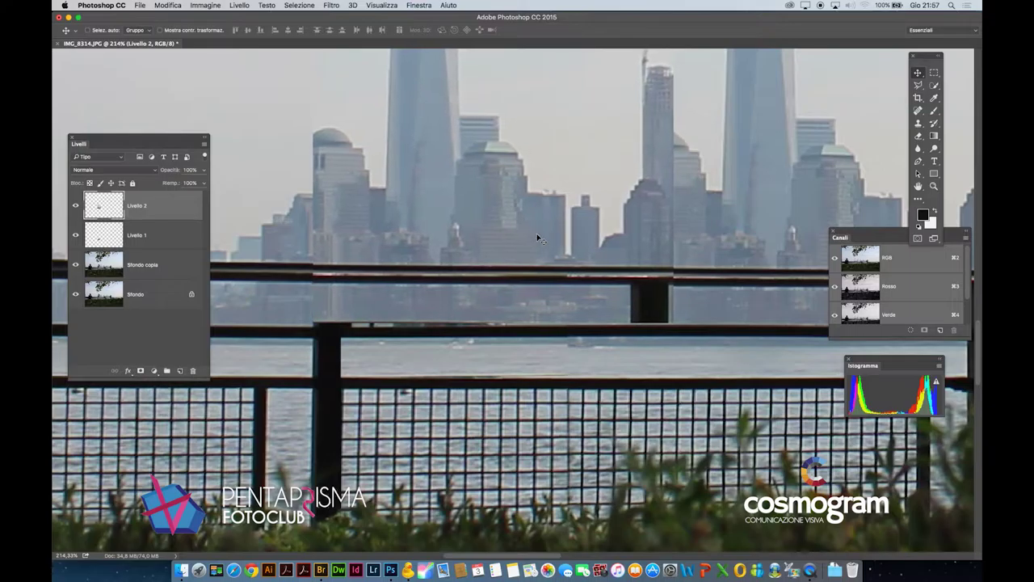
key(Left)
key(Left)
key(Left)
key(Left)
key(Left)
key(Left)
key(Left)
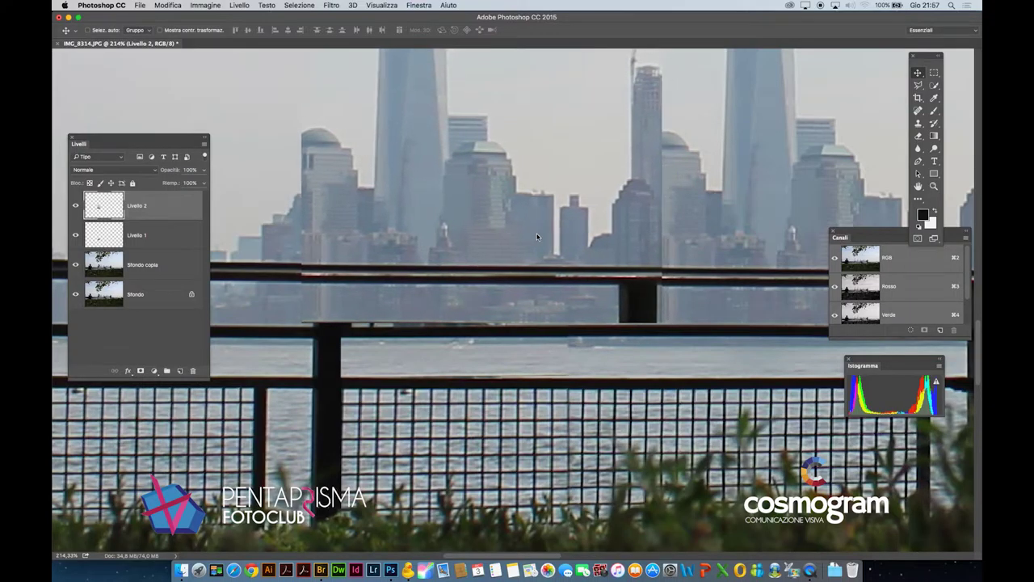
key(Left)
key(Left)
key(Left)
key(Left)
key(Left)
key(Left)
key(Left)
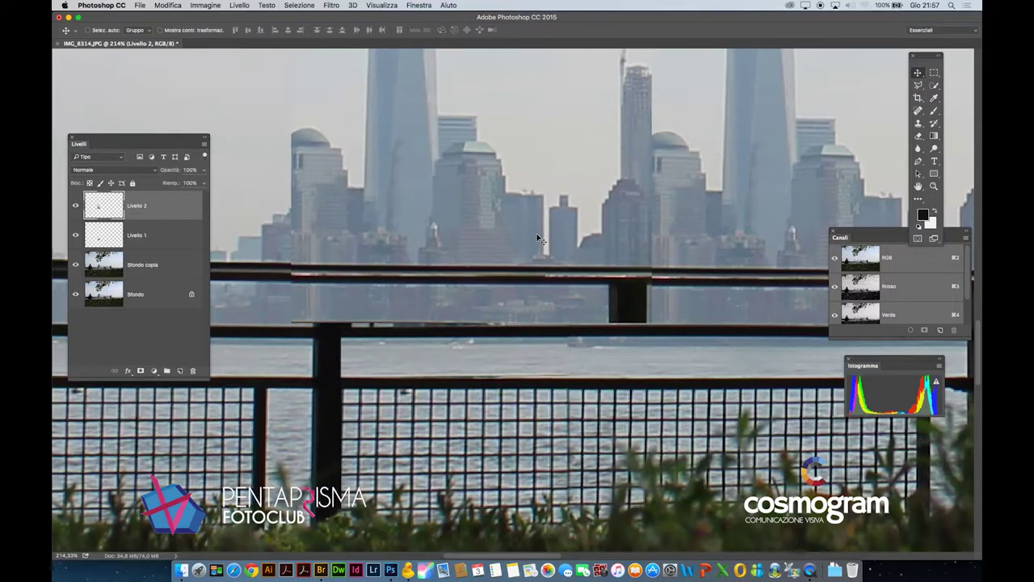
key(Left)
key(Left)
key(Left)
key(Left)
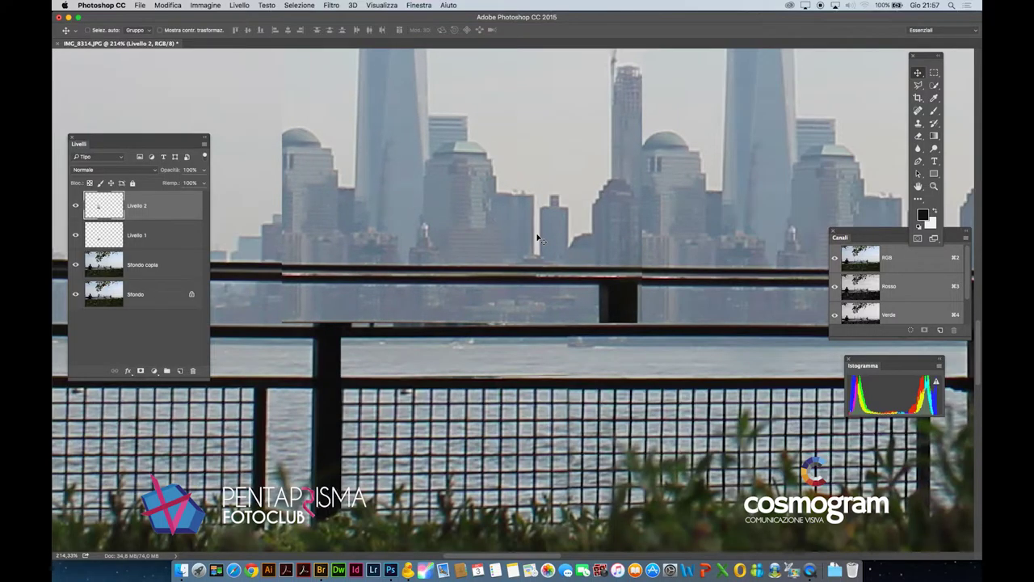
mouse_move(543, 239)
mouse_down()
mouse_move(477, 240)
mouse_move(536, 242)
mouse_up()
scroll(546, 291, up, 5)
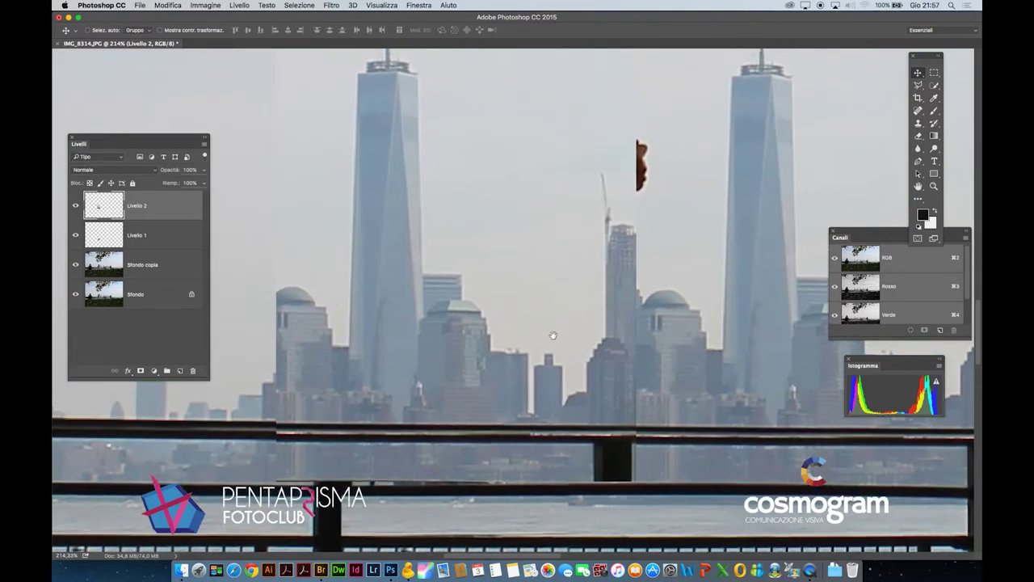
mouse_move(554, 340)
mouse_down()
mouse_move(522, 340)
mouse_move(564, 340)
mouse_up()
Nudge the railing patch up slightly and toggle Livello 2 to compare with the original.
drag(428, 377, 487, 302)
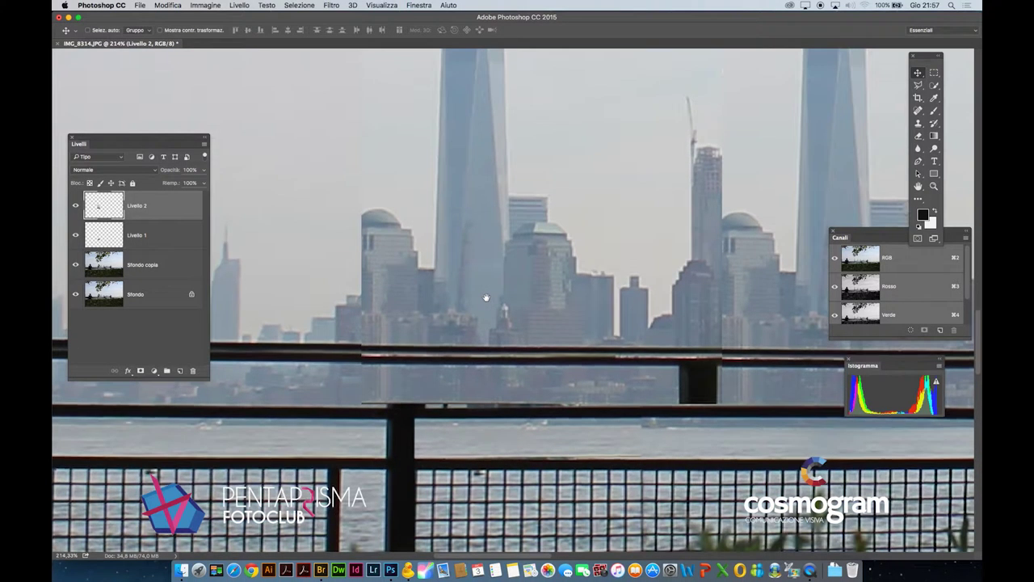
key(Up)
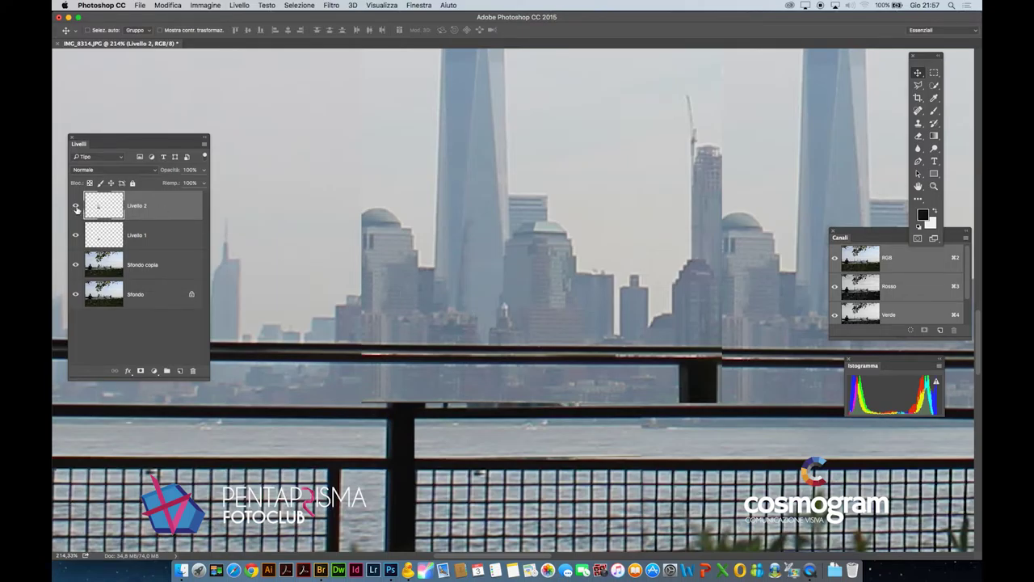
click(75, 207)
click(75, 207)
Erase the patch's hard edge along the domed building's left side.
key(e)
drag(372, 208, 362, 289)
mouse_move(369, 338)
mouse_down()
mouse_move(368, 265)
mouse_move(400, 238)
mouse_move(387, 215)
mouse_move(384, 237)
mouse_move(405, 235)
mouse_move(382, 235)
mouse_up()
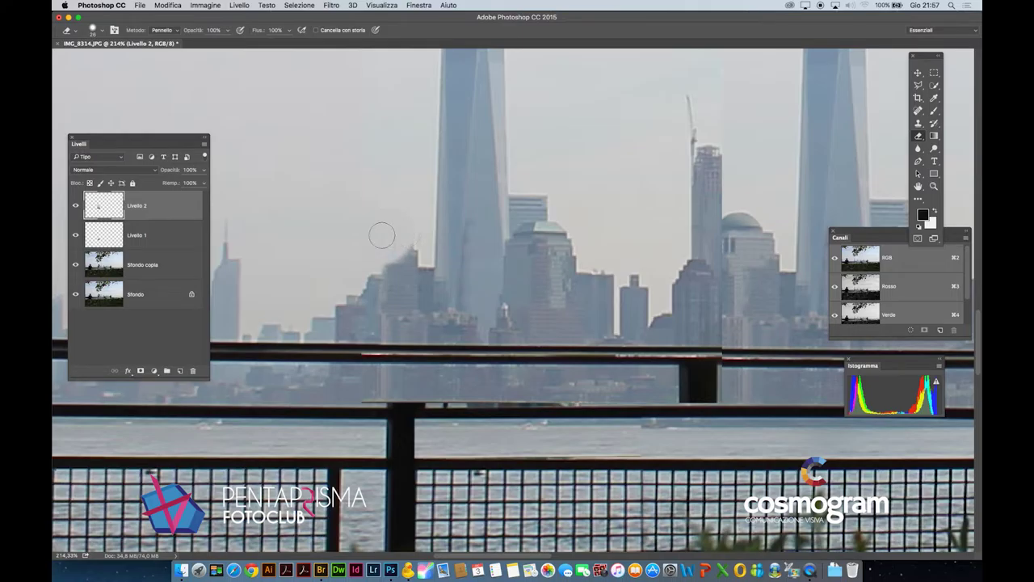
Check the 26 px eraser brush settings and erase a small part of the patch seam.
right_click(365, 237)
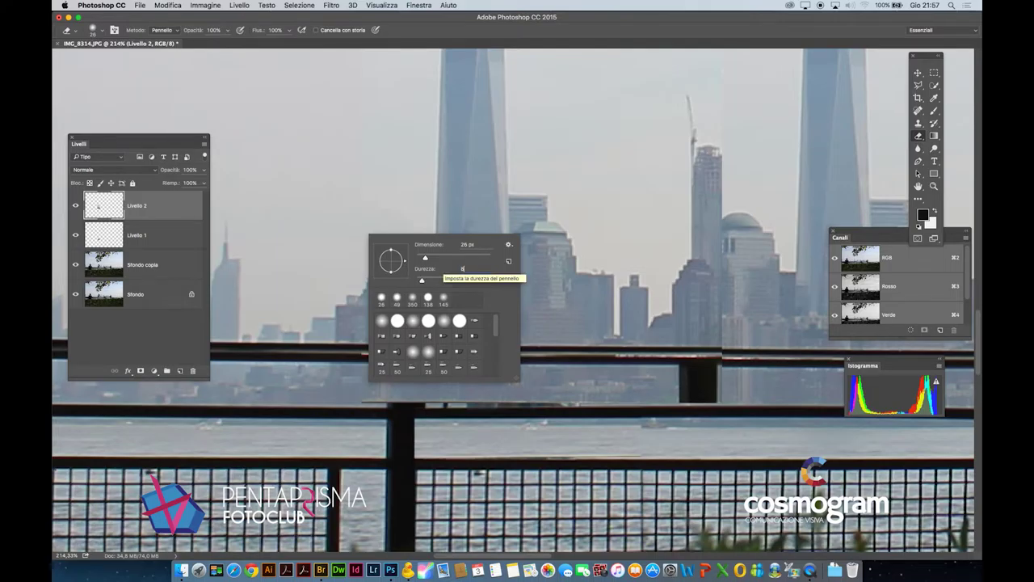
key(Return)
drag(409, 231, 407, 235)
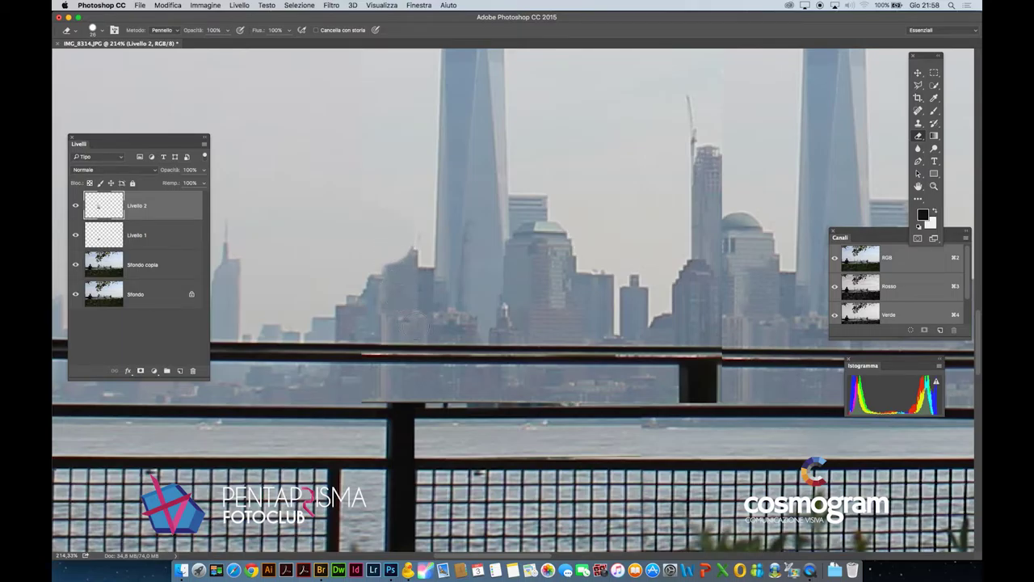
Pan to the left skyline and toggle Livello 2 to compare against the boy version.
drag(652, 269, 546, 286)
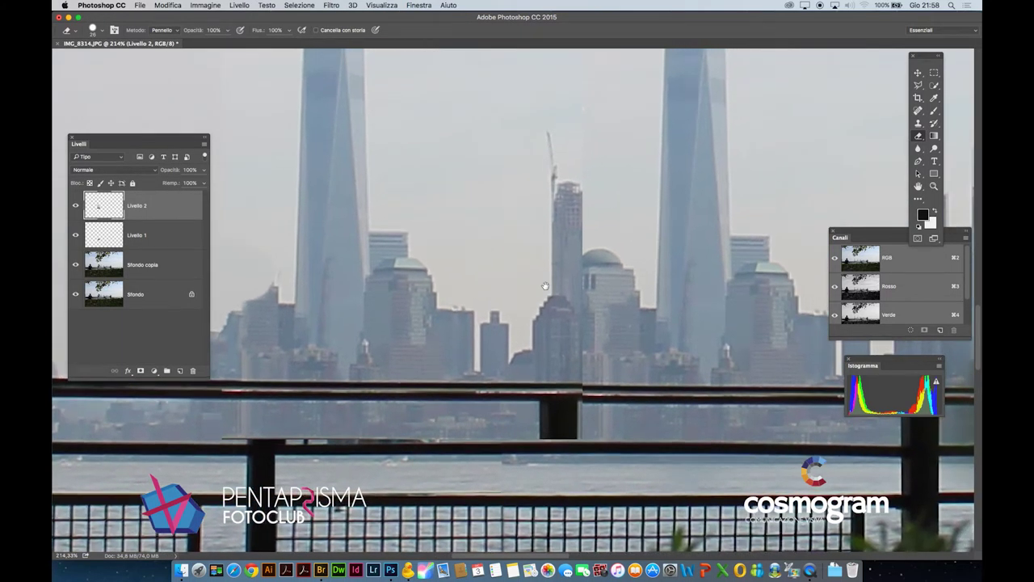
click(75, 207)
click(74, 206)
click(74, 208)
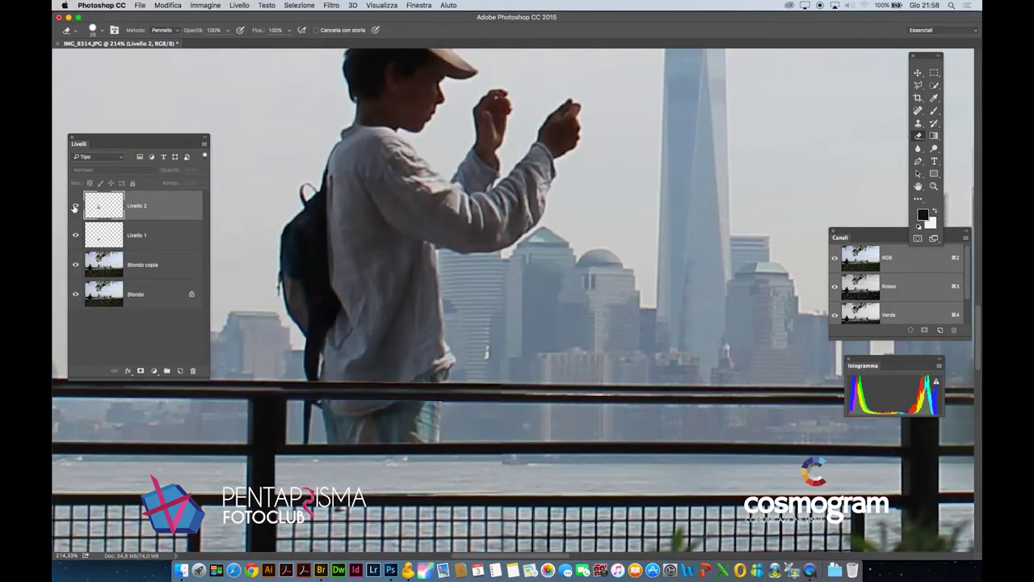
click(75, 207)
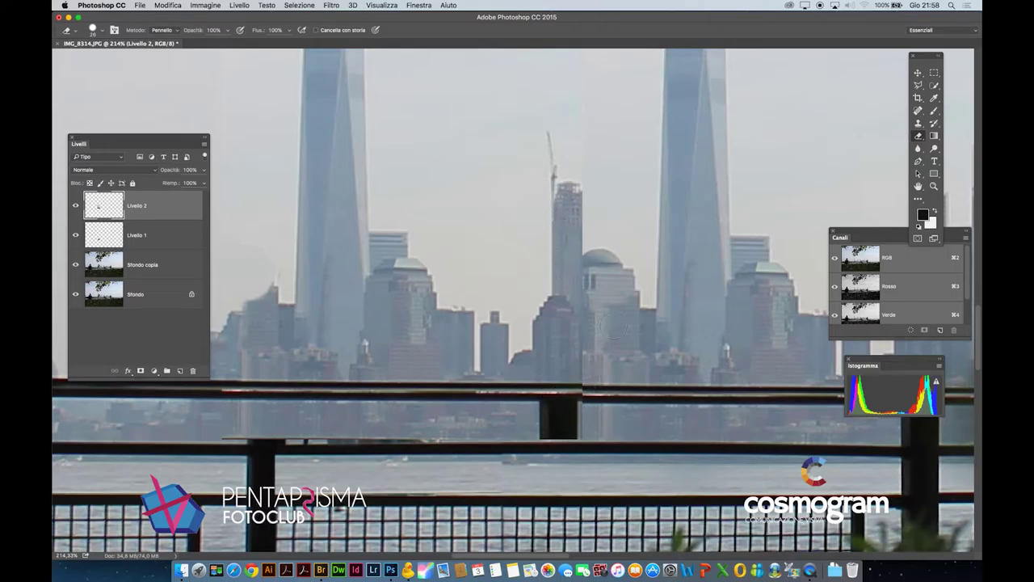
Set the eraser hardness (Durezza) to 85% and erase the seam beside the railing post.
right_click(614, 326)
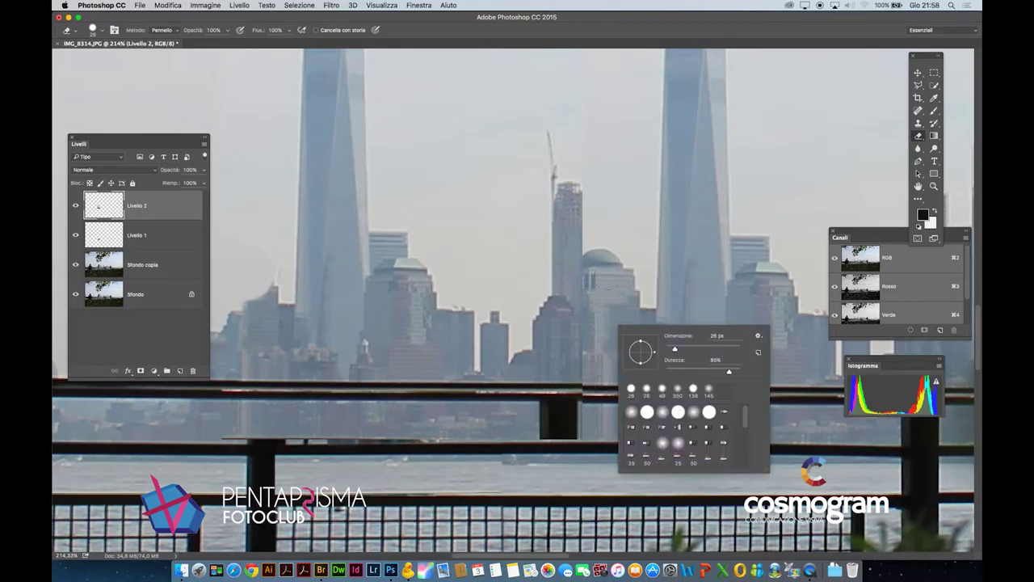
click(694, 356)
key(Return)
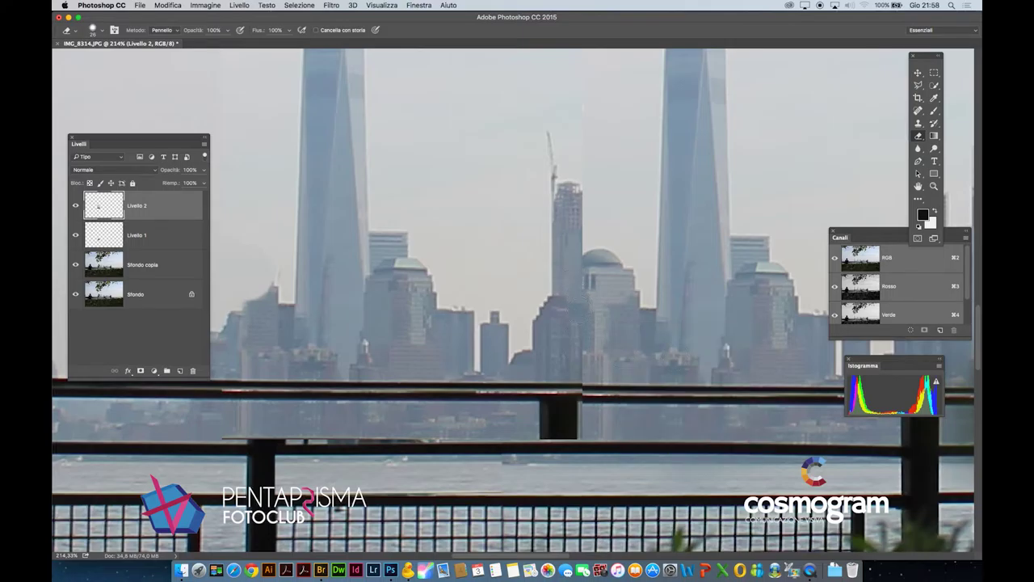
mouse_move(577, 350)
mouse_down()
mouse_move(582, 435)
mouse_move(580, 394)
mouse_move(555, 395)
mouse_move(555, 433)
mouse_move(572, 432)
mouse_move(567, 401)
mouse_up()
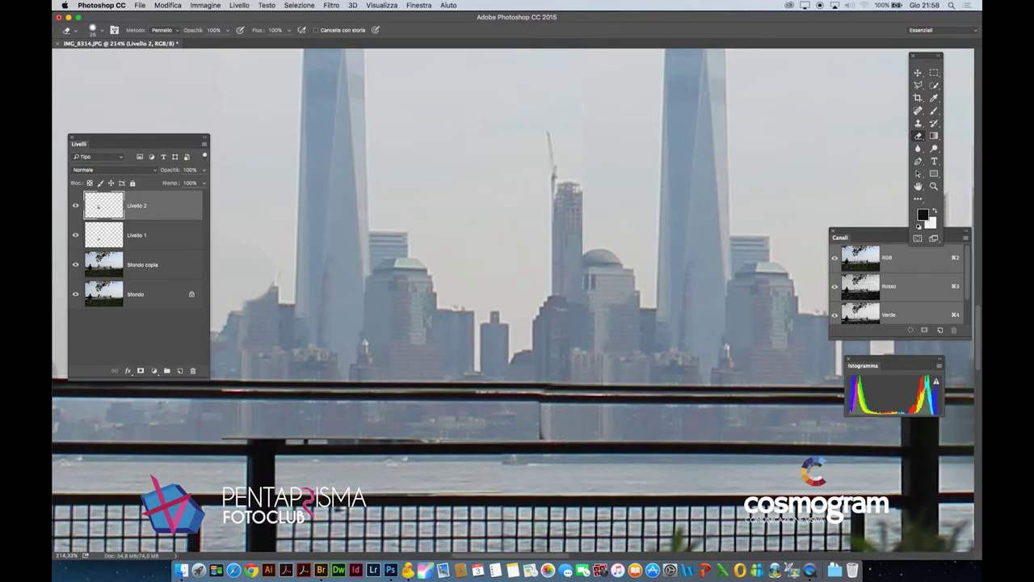
Erase the patch seams along the lower rail and up the vertical railing post.
right_click(552, 436)
key(Escape)
mouse_move(242, 445)
mouse_down()
mouse_move(410, 446)
mouse_move(391, 448)
mouse_up()
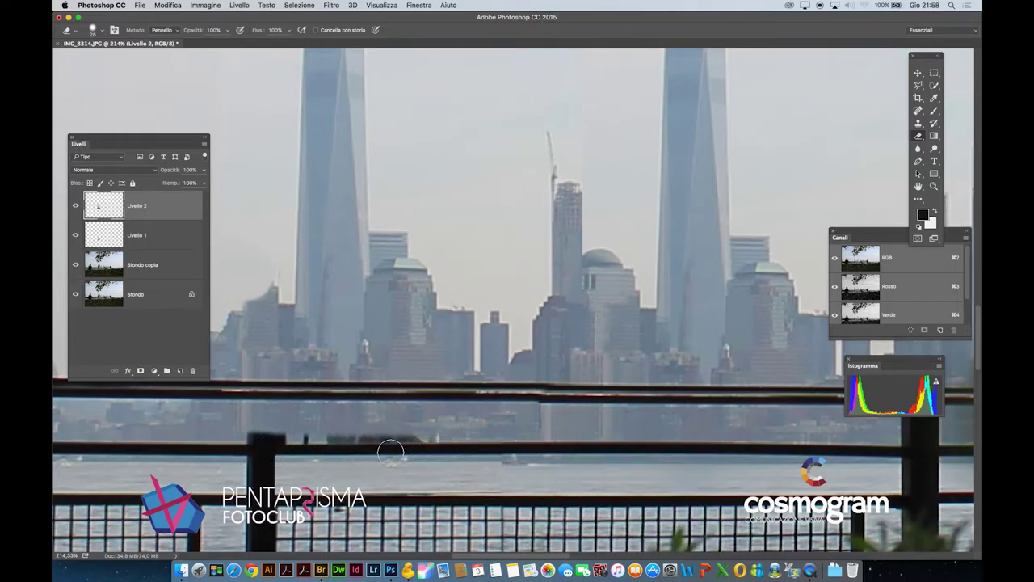
mouse_move(270, 461)
mouse_down()
mouse_move(259, 390)
mouse_move(260, 447)
mouse_move(261, 391)
mouse_move(267, 446)
mouse_up()
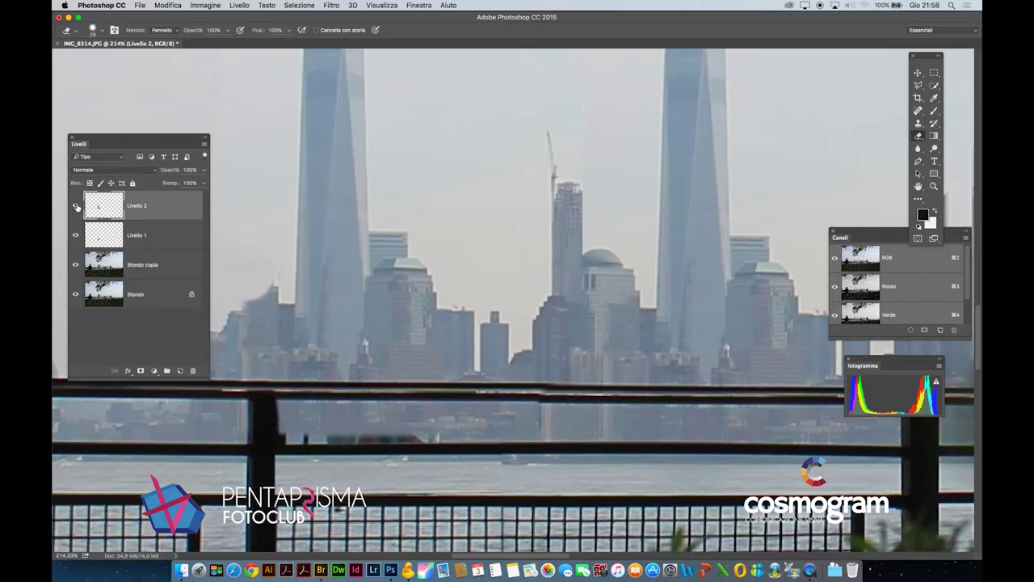
Toggle Livello 2 repeatedly to compare, then erase over the railing post to widen it.
click(76, 207)
click(76, 206)
click(76, 206)
click(76, 207)
click(76, 207)
click(76, 207)
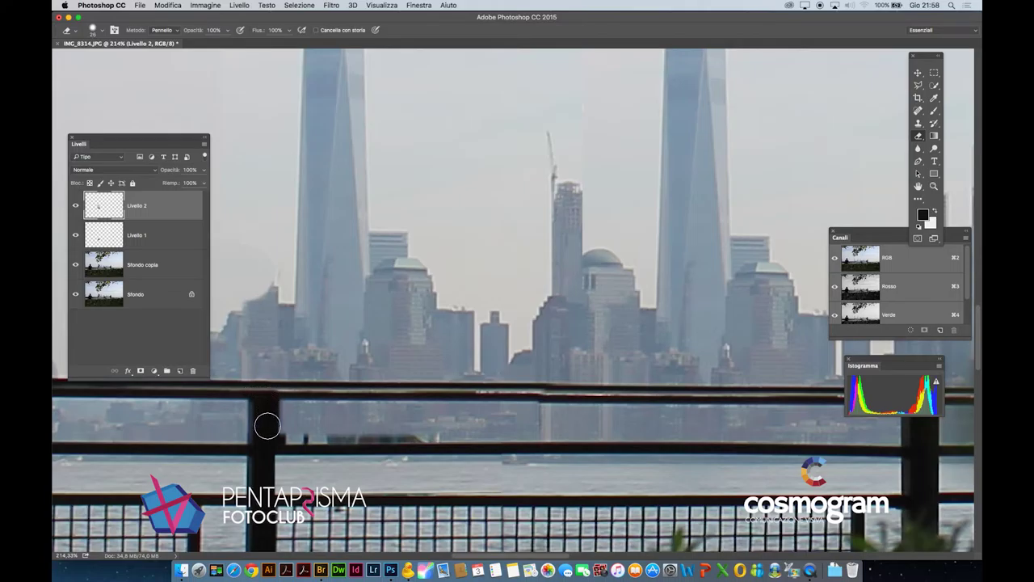
click(76, 207)
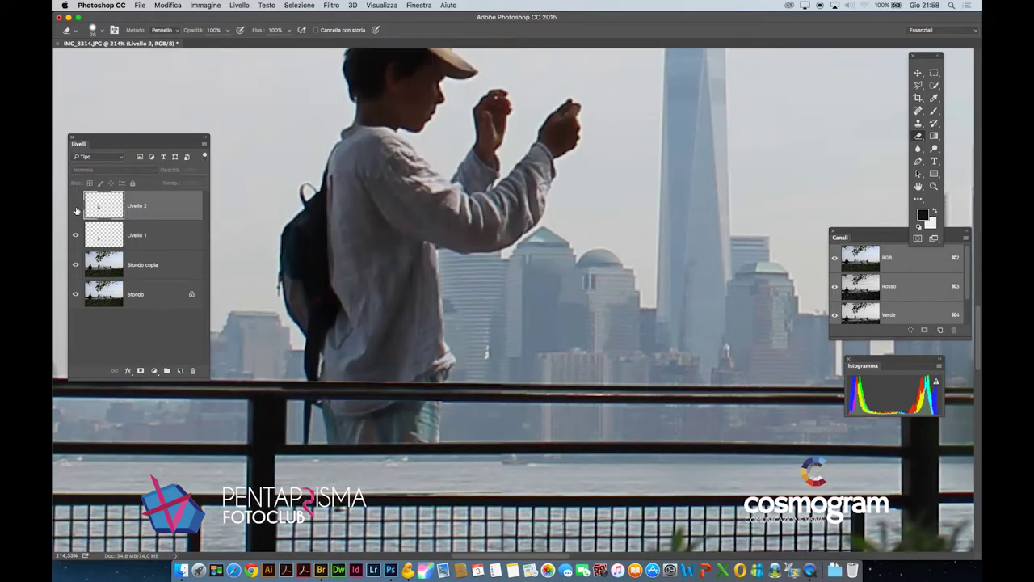
click(76, 207)
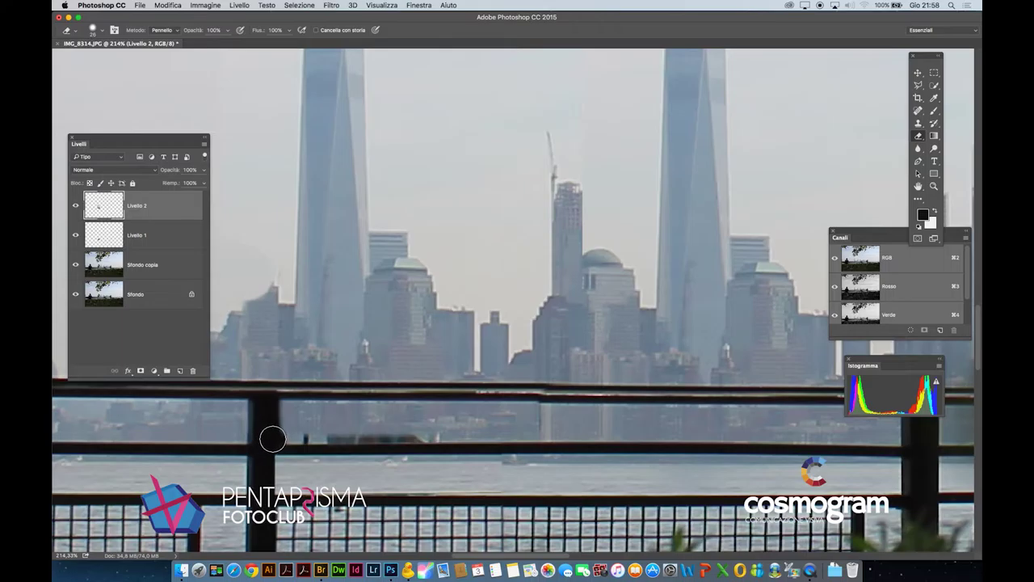
drag(272, 418, 271, 396)
scroll(598, 257, down, 6)
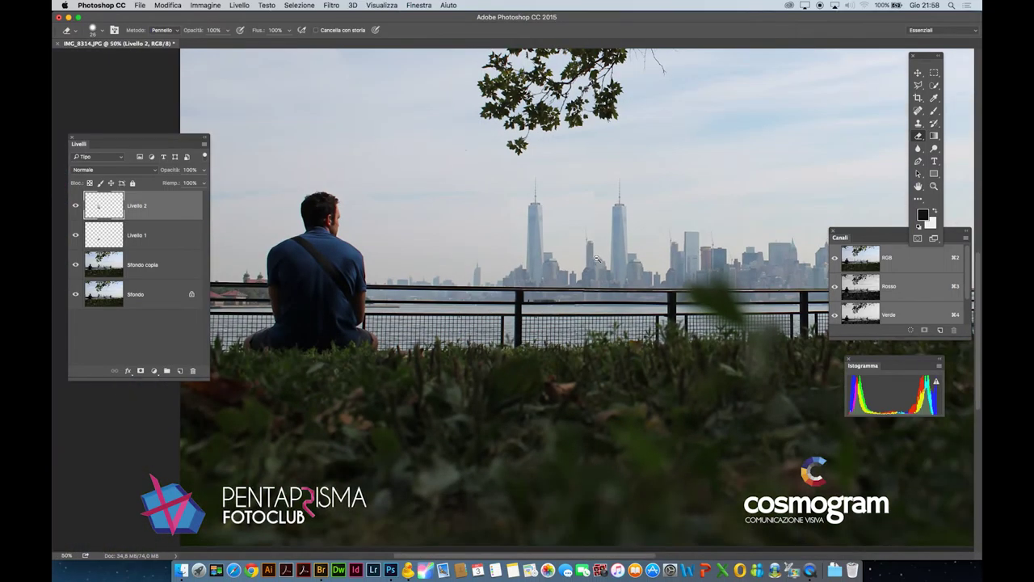
scroll(596, 259, down, 2)
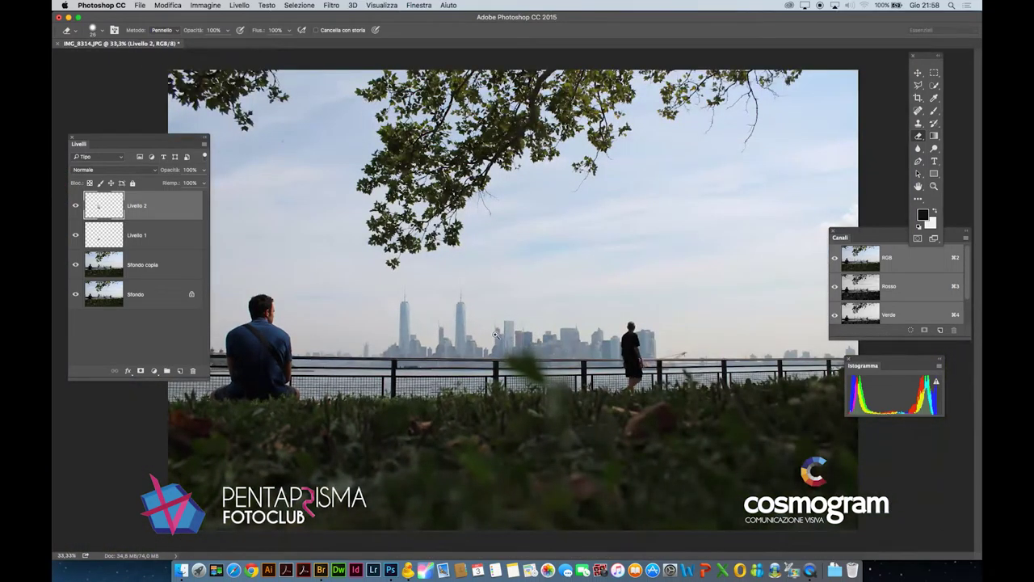
scroll(530, 346, up, 4)
scroll(536, 349, down, 1)
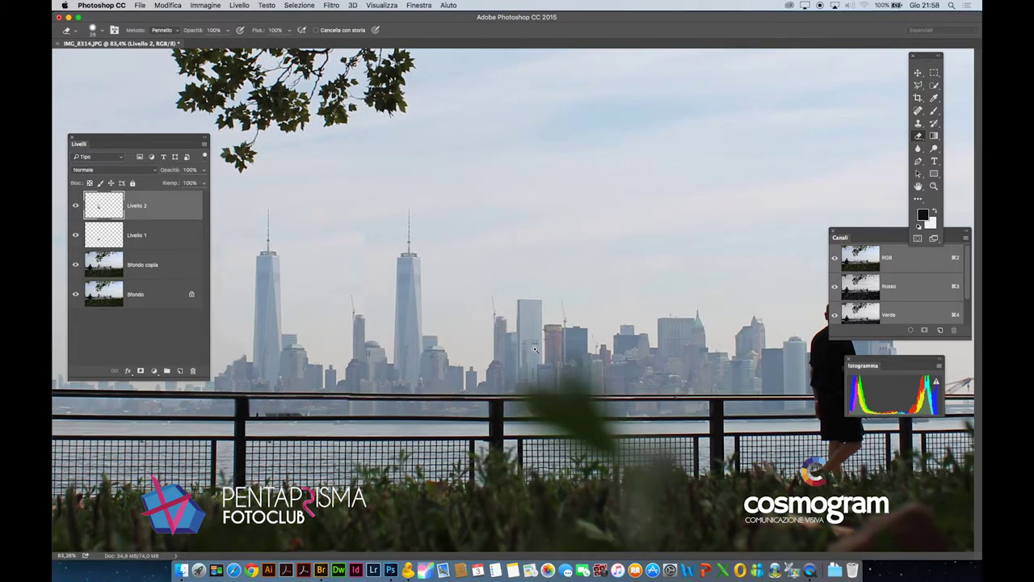
drag(382, 419, 480, 349)
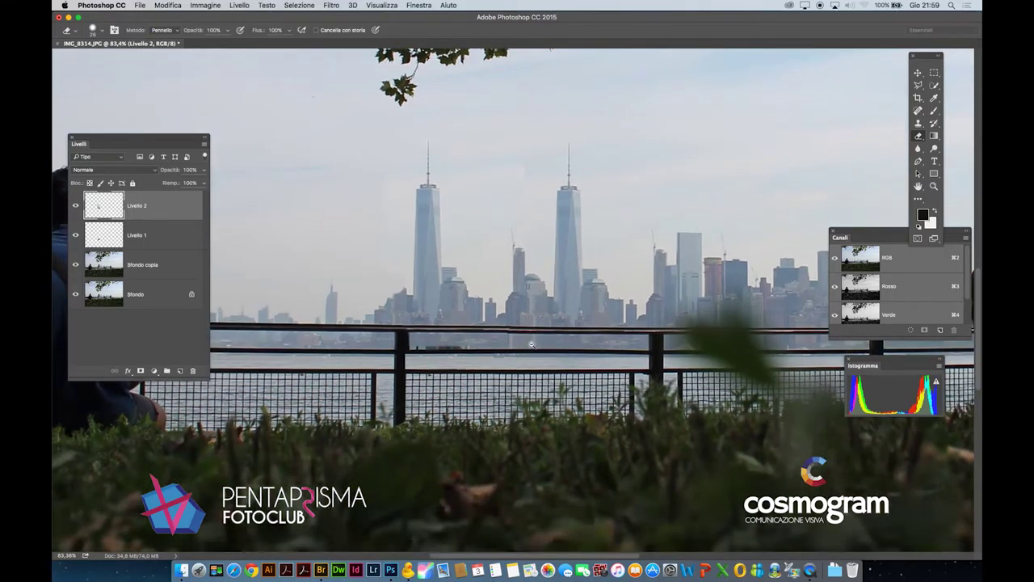
scroll(531, 346, down, 3)
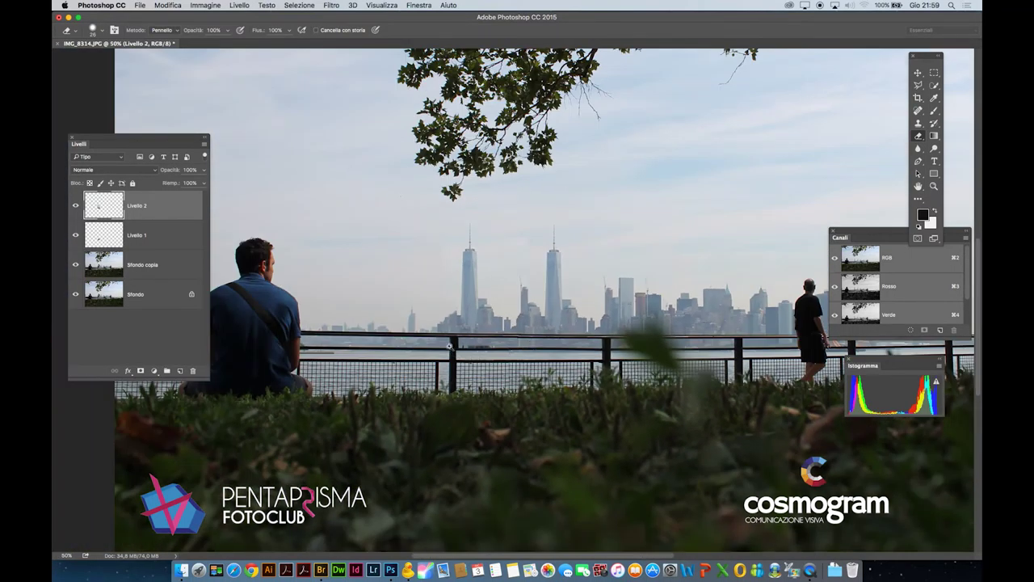
scroll(449, 345, up, 6)
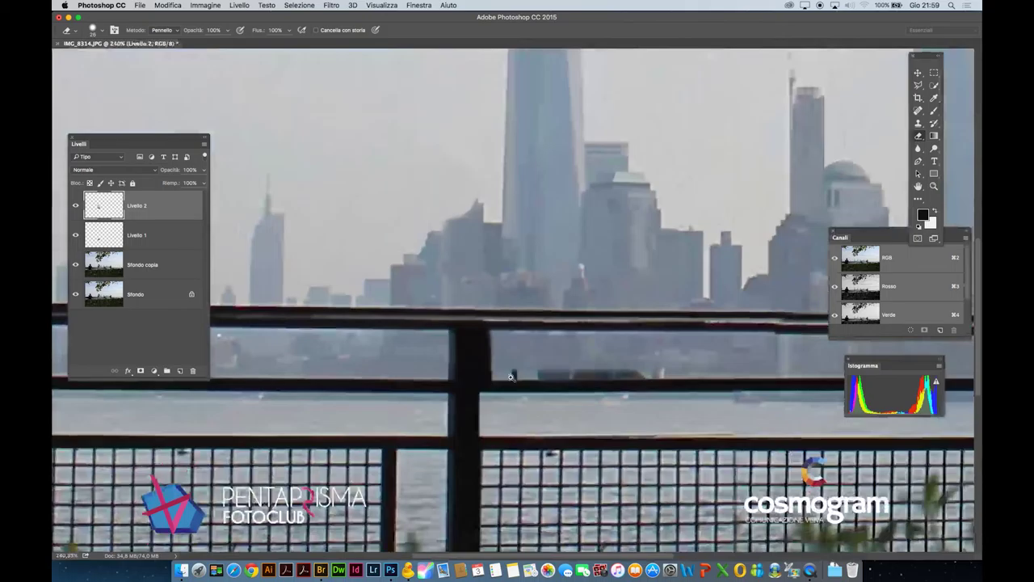
scroll(511, 377, down, 3)
scroll(531, 371, right, 5)
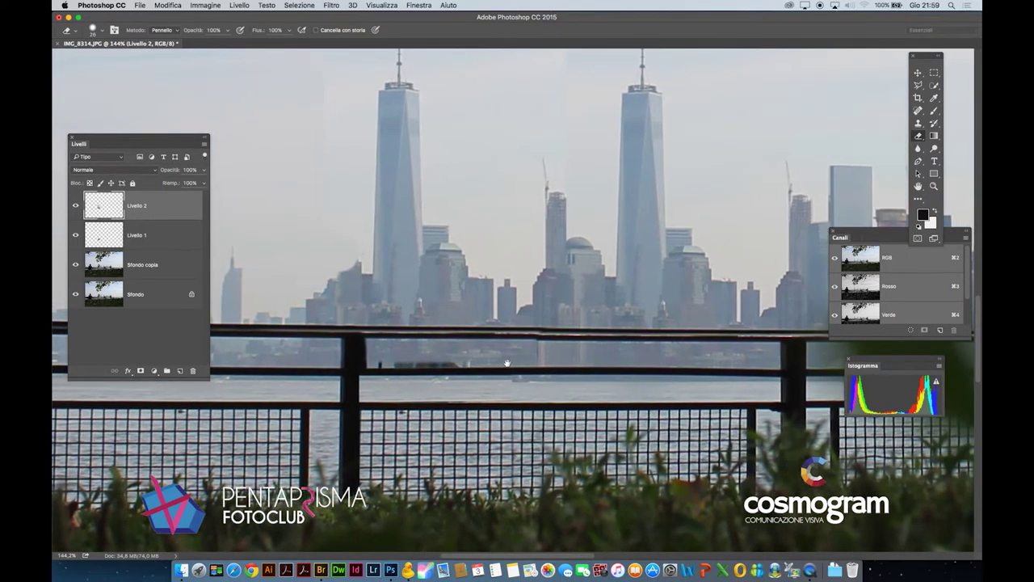
scroll(507, 363, right, 1)
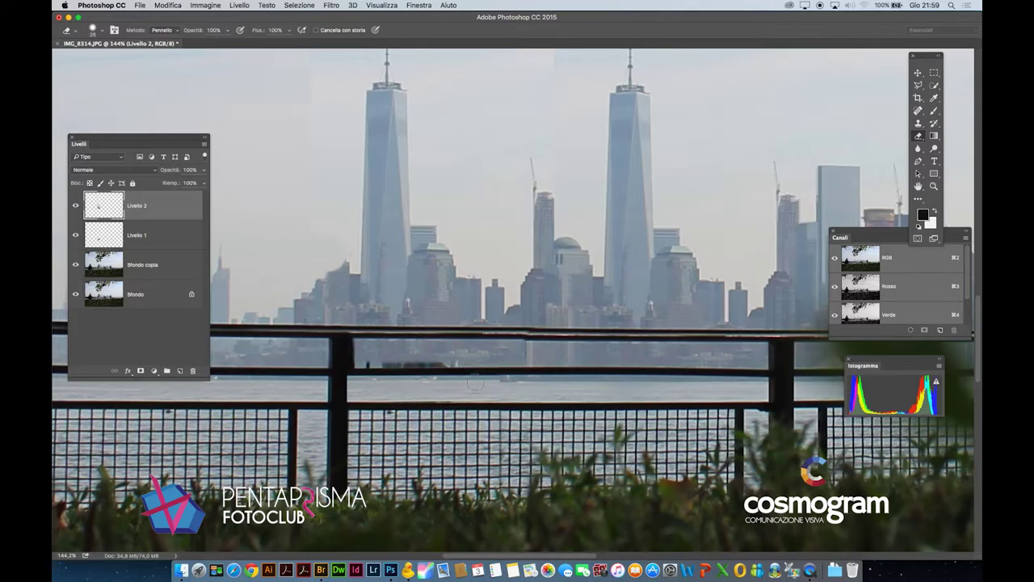
Pick the Clone Stamp tool, compare Livello 2 with the original, and open the Campiona dropdown.
click(919, 126)
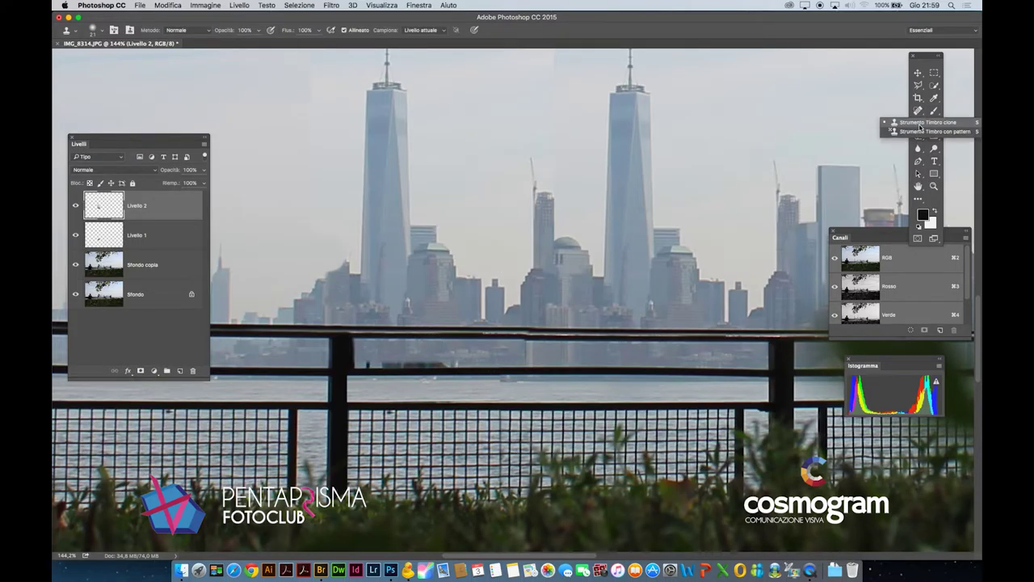
click(920, 126)
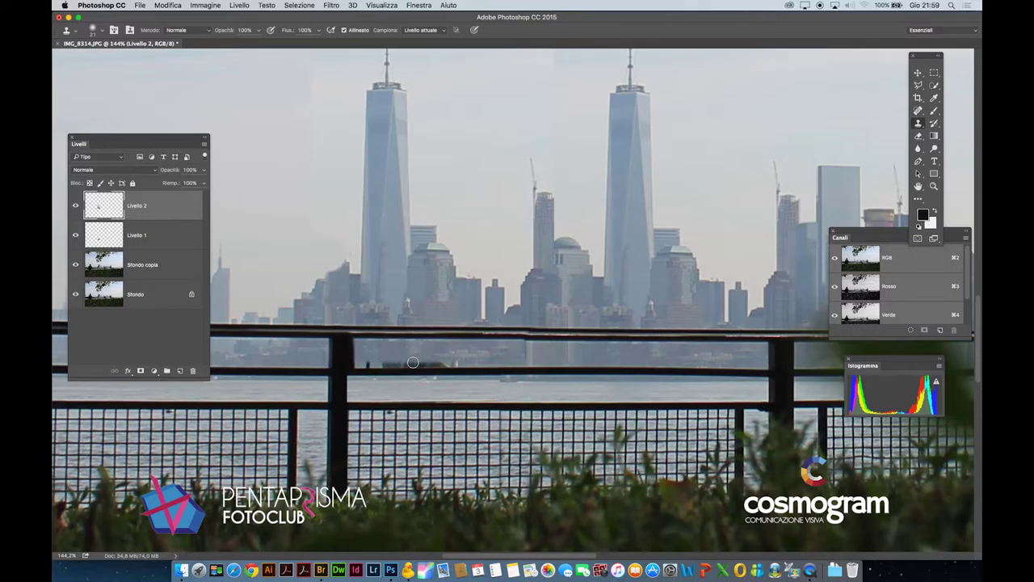
click(75, 207)
click(75, 207)
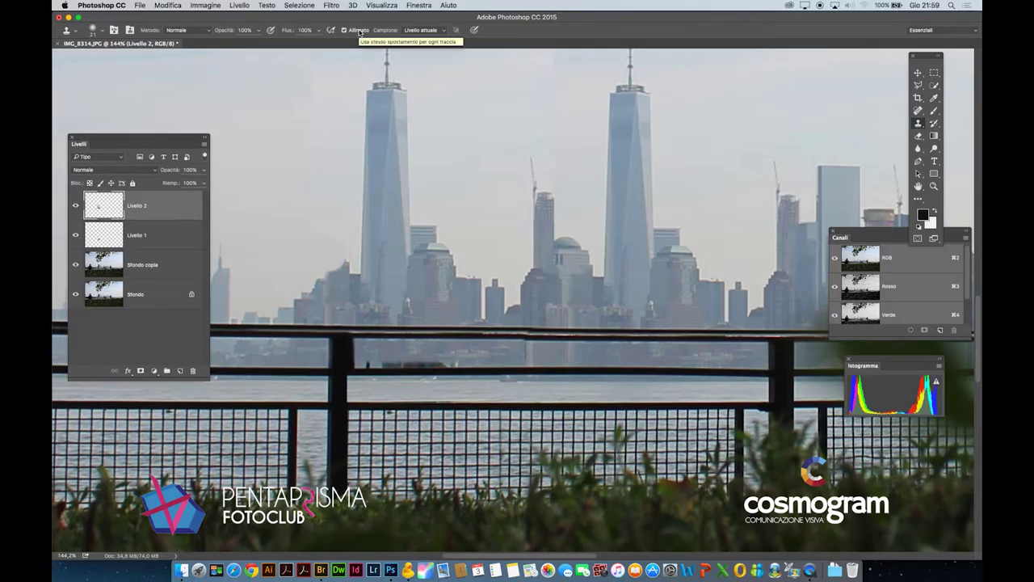
click(422, 30)
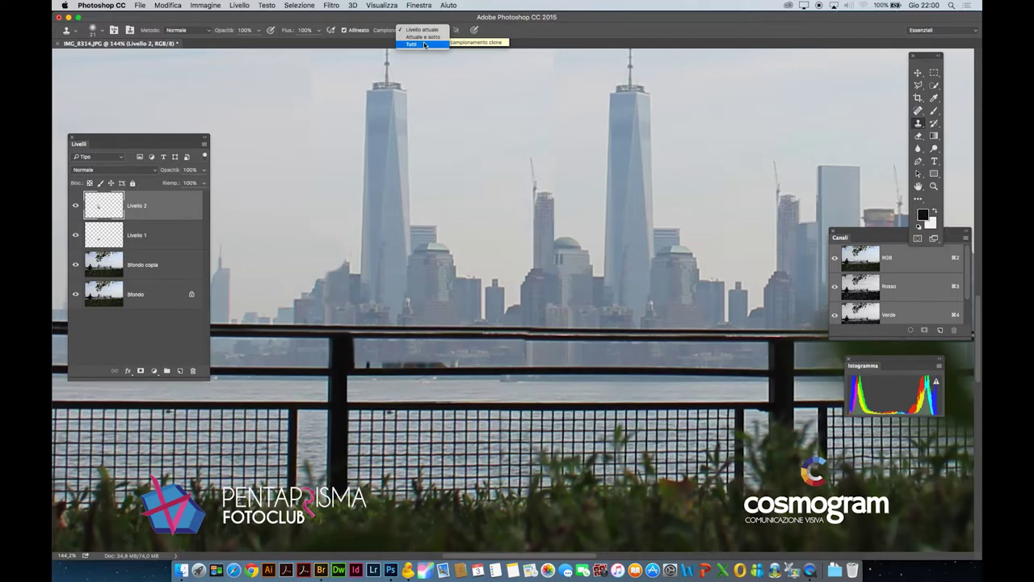
Set the Clone Stamp's Campiona option to Tutti and bring the railing into view.
click(424, 45)
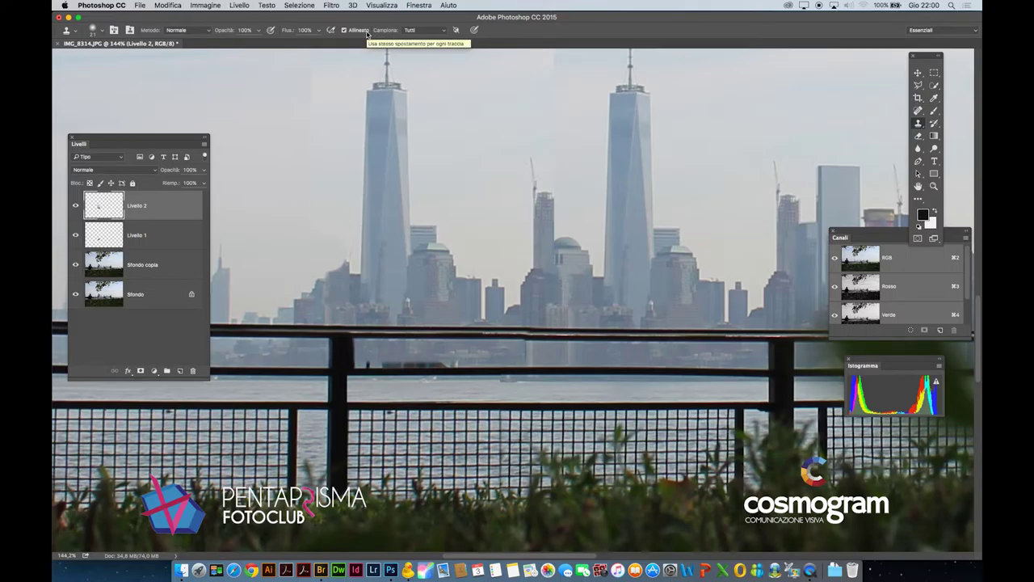
drag(426, 315, 395, 236)
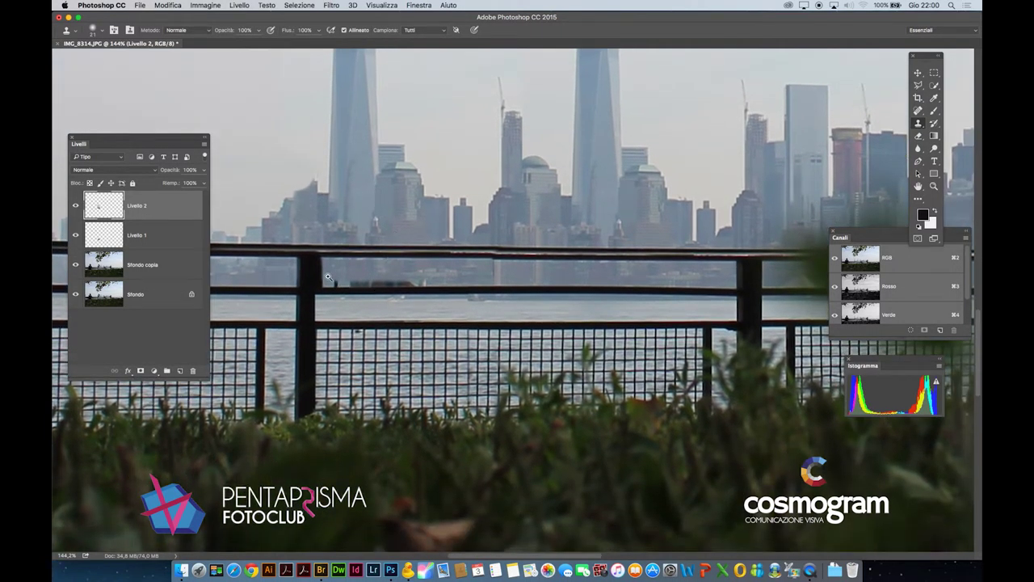
scroll(391, 272, up, 5)
scroll(392, 272, down, 1)
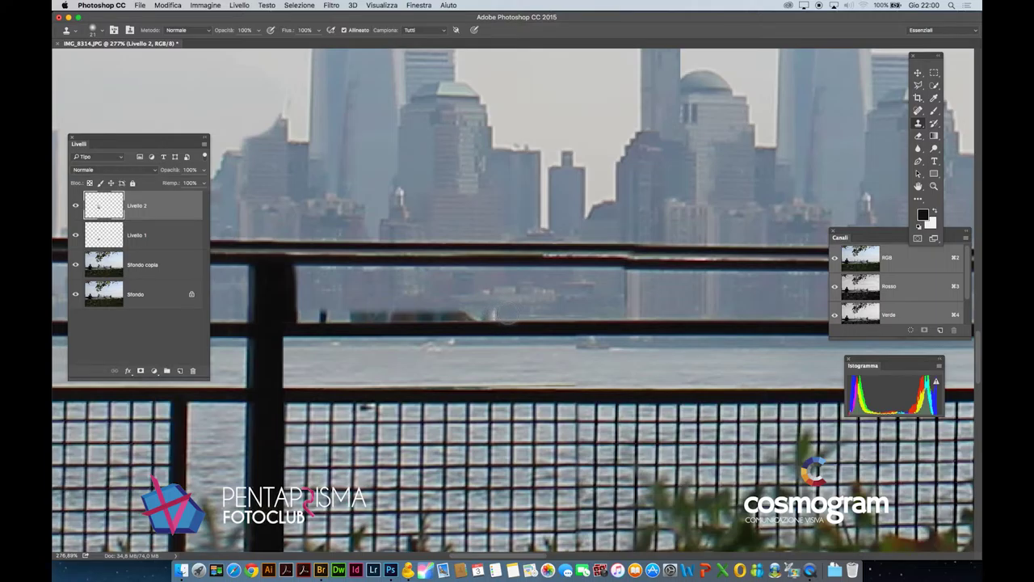
Undo a stray stroke, set clone brush hardness to 88%, and clone out the dark blur on the rail.
drag(503, 316, 477, 319)
key(super+z)
right_click(508, 314)
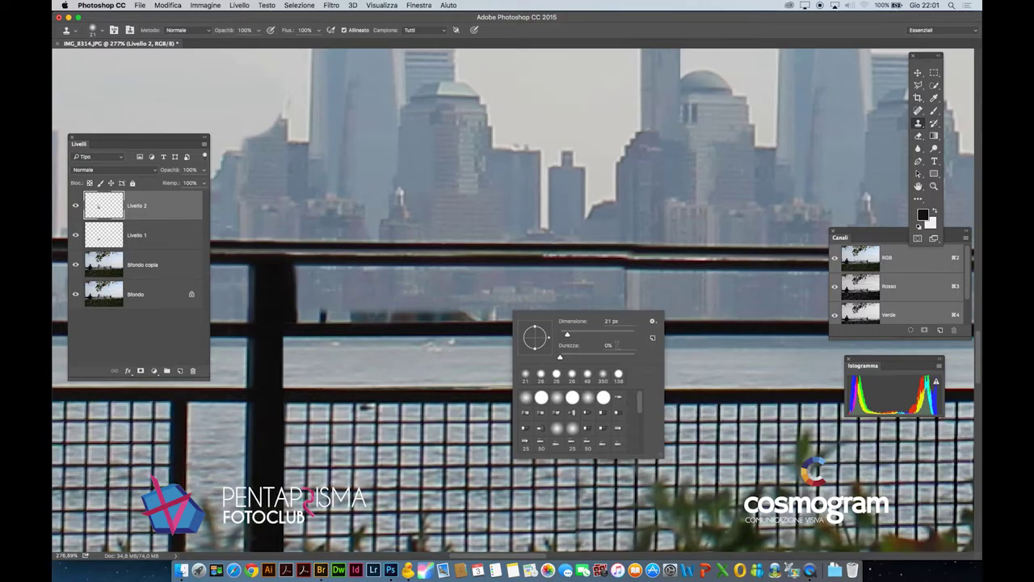
click(613, 345)
text(88)
key(Return)
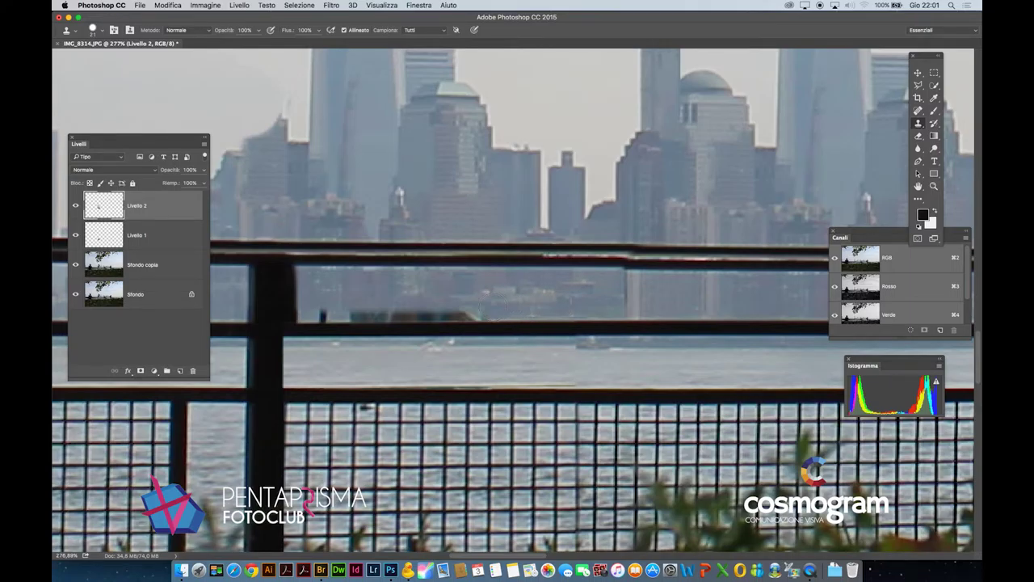
drag(485, 312, 323, 314)
drag(441, 325, 420, 316)
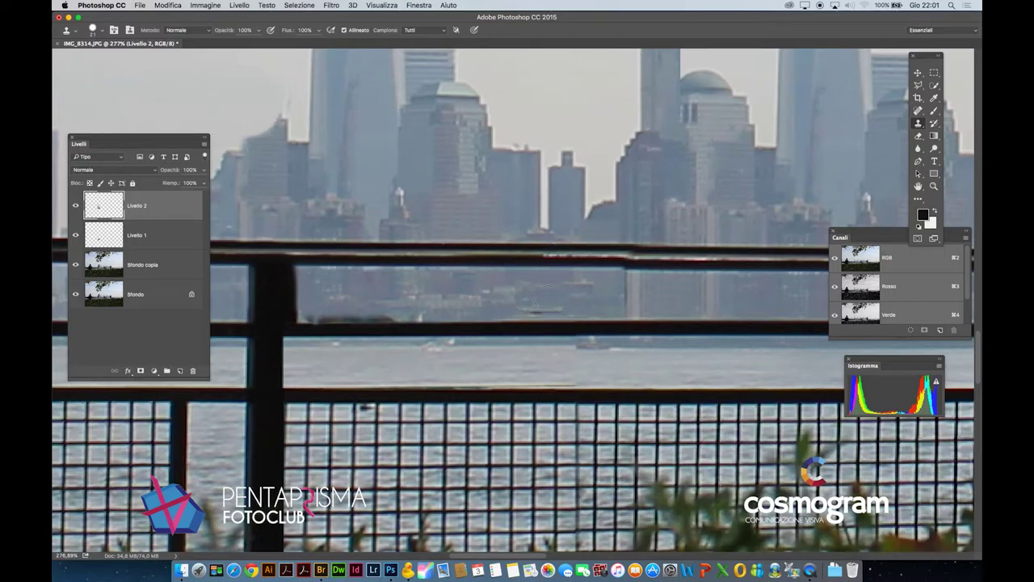
Reduce the Clone Stamp brush Dimensione to 14 px in the brush picker.
right_click(580, 289)
drag(637, 315, 633, 315)
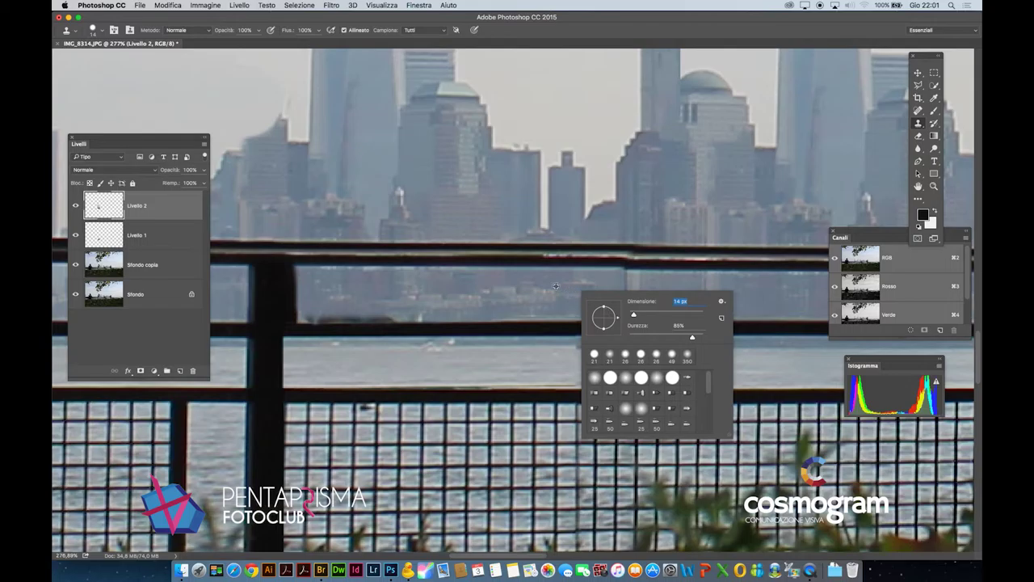
click(555, 286)
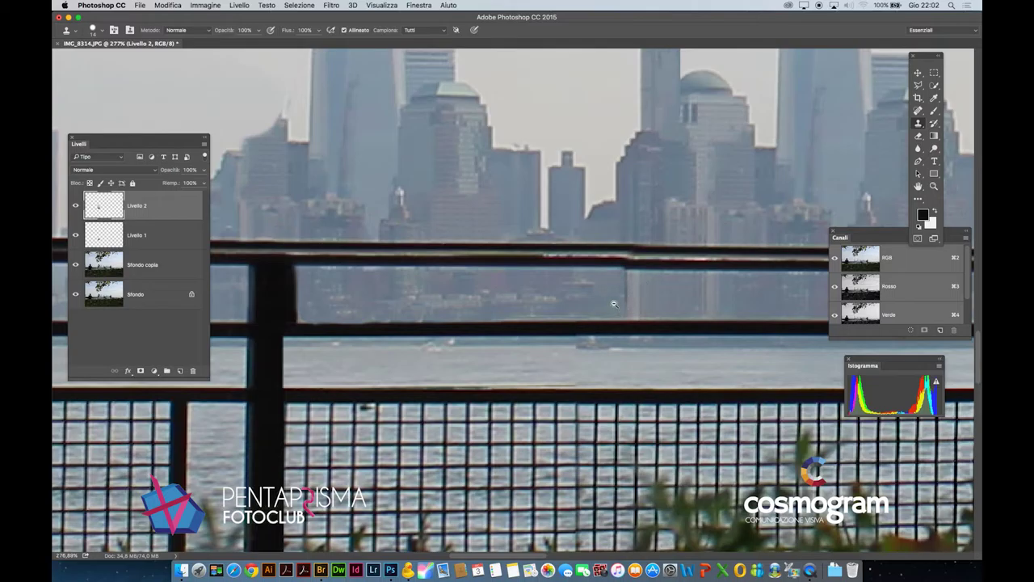
scroll(615, 304, down, 3)
scroll(615, 303, down, 2)
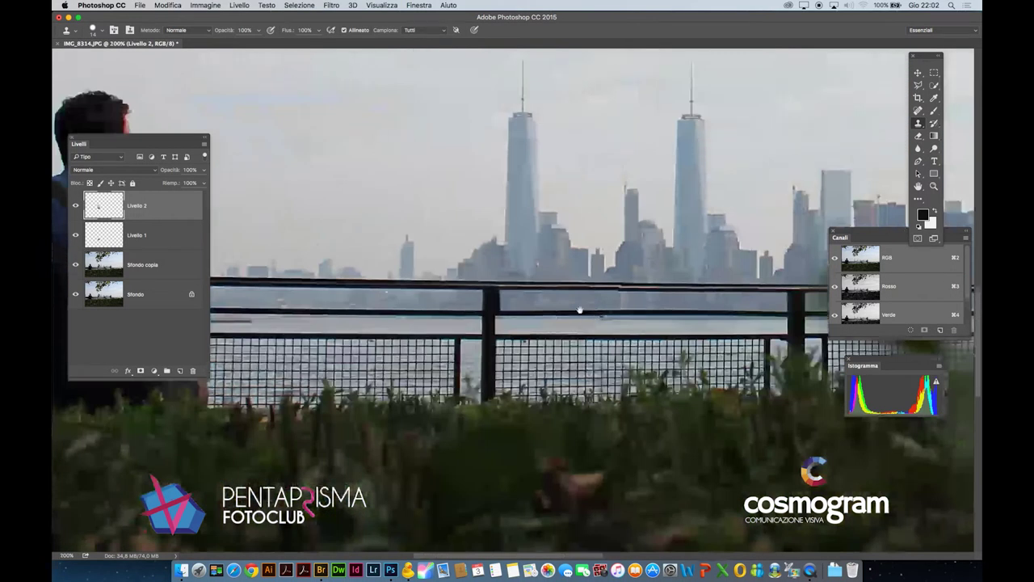
scroll(602, 315, up, 6)
scroll(606, 322, down, 3)
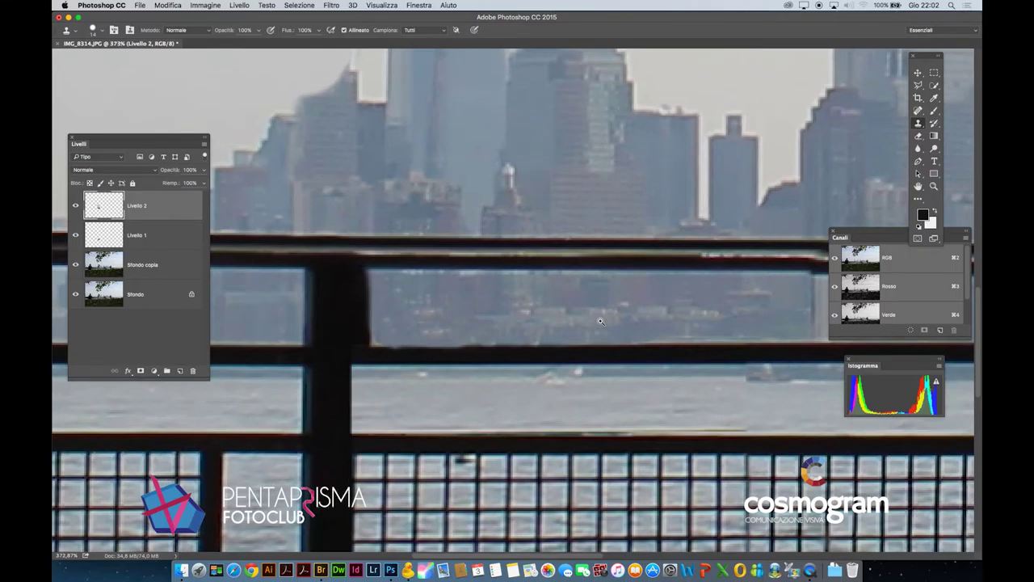
scroll(600, 322, down, 1)
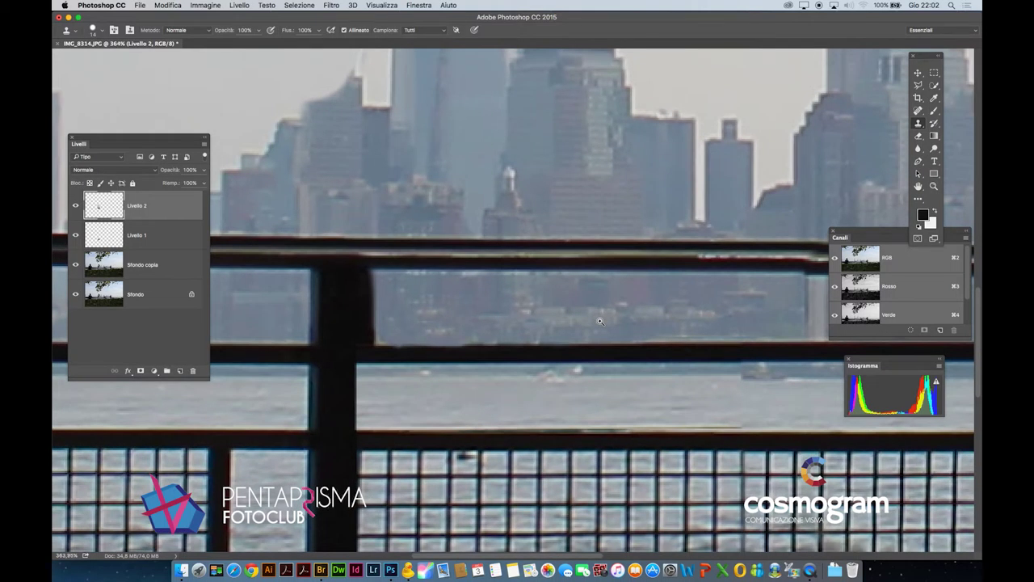
scroll(600, 322, down, 5)
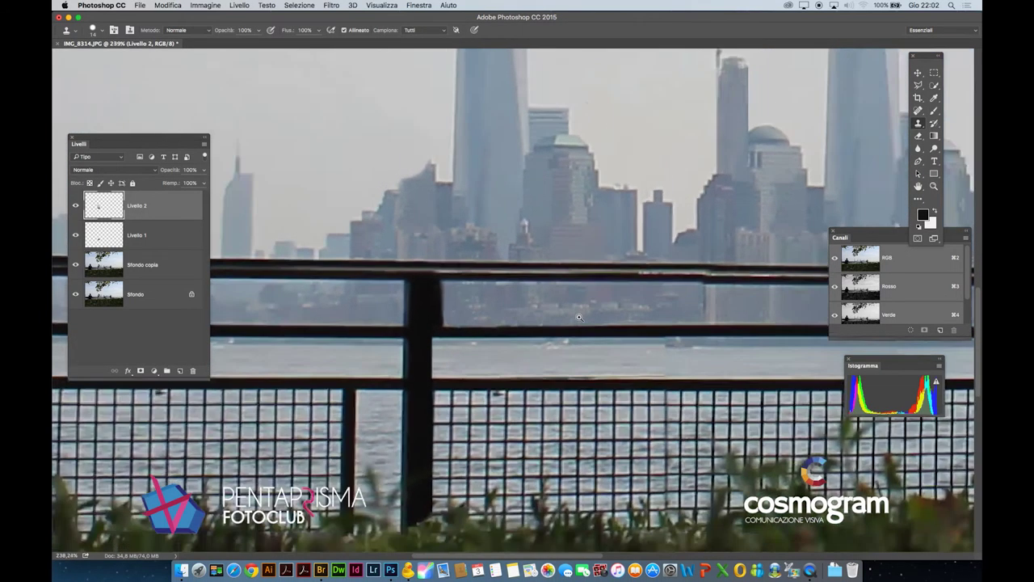
scroll(565, 313, down, 1)
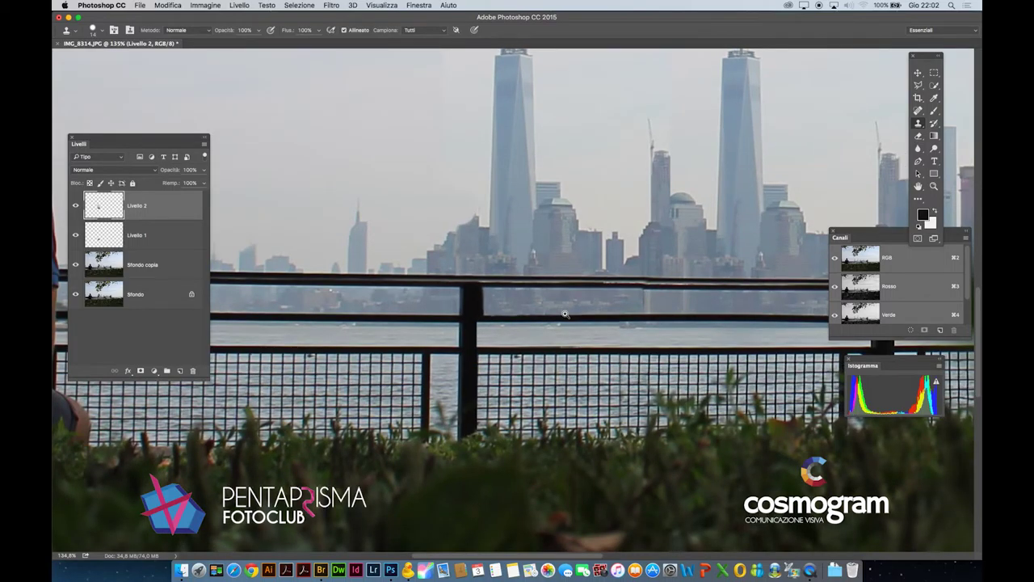
scroll(566, 313, down, 3)
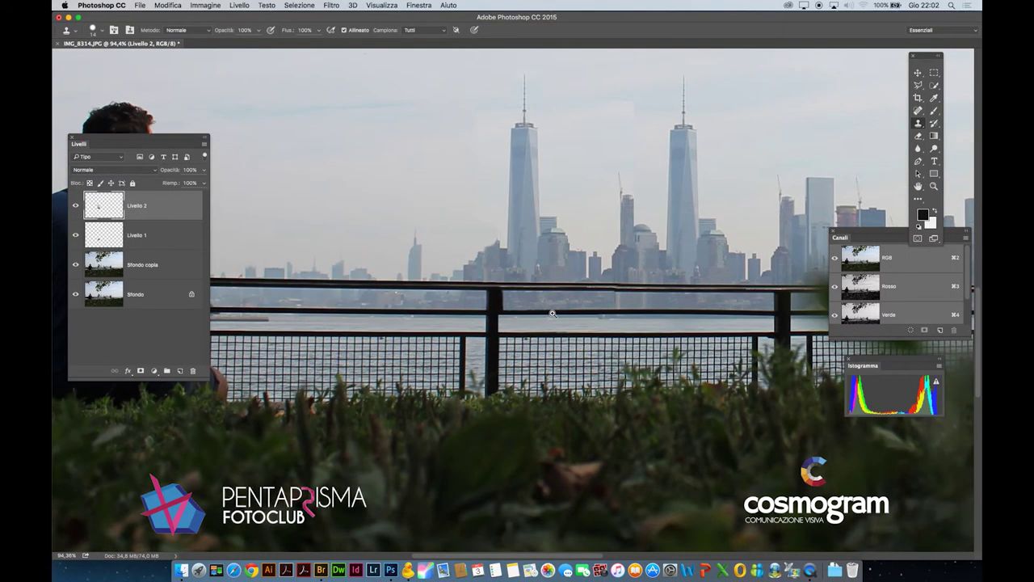
scroll(591, 273, down, 2)
scroll(614, 267, up, 4)
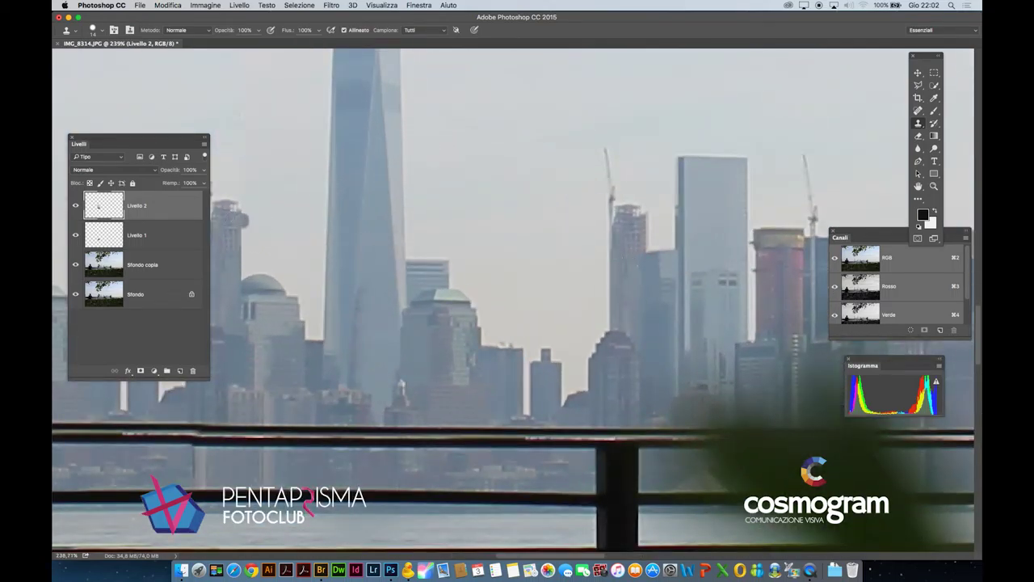
click(75, 206)
click(75, 205)
click(75, 205)
click(75, 206)
drag(355, 224, 535, 219)
scroll(422, 265, up, 1)
scroll(422, 266, up, 2)
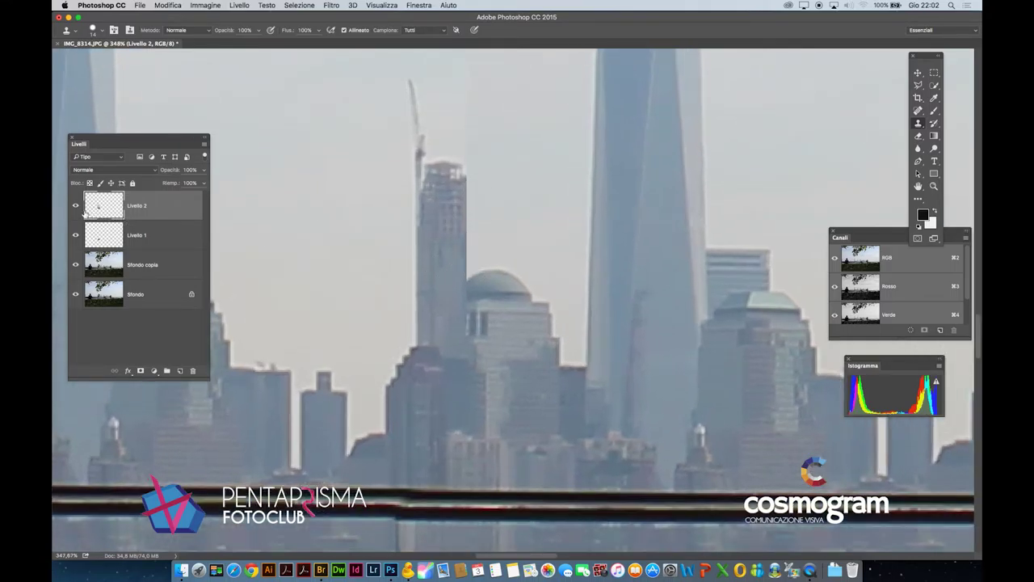
click(75, 207)
click(75, 206)
click(75, 206)
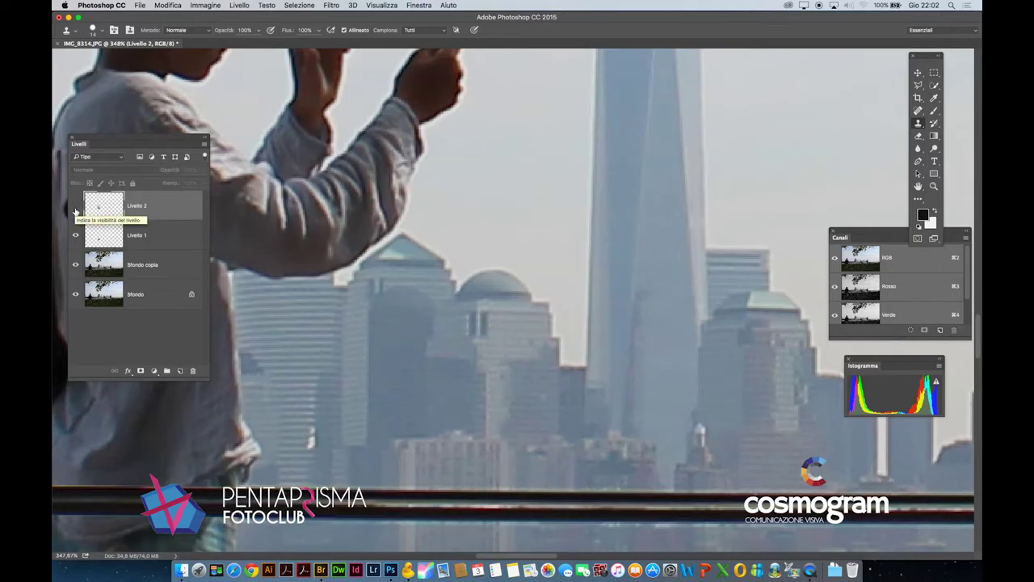
click(75, 209)
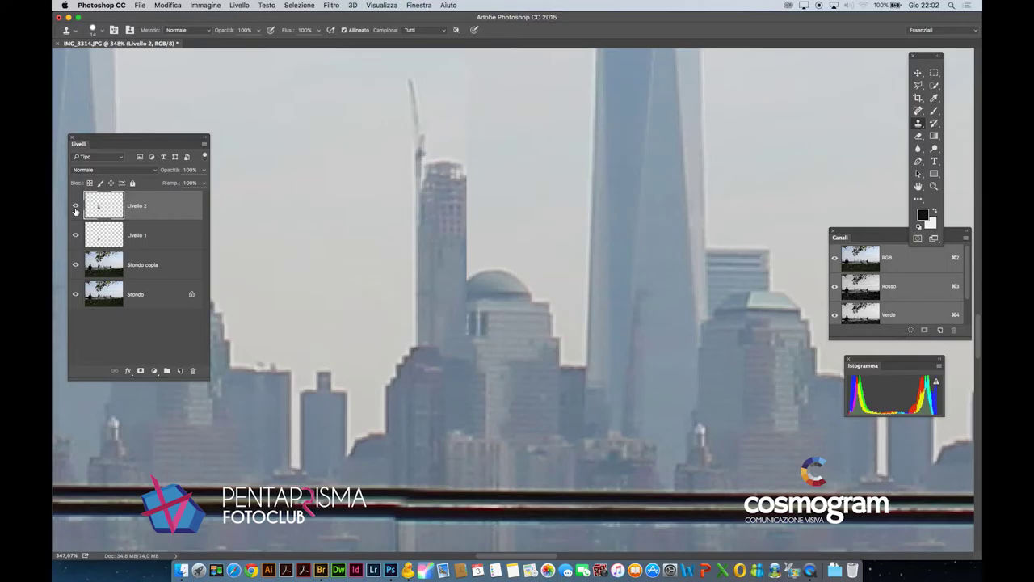
click(75, 209)
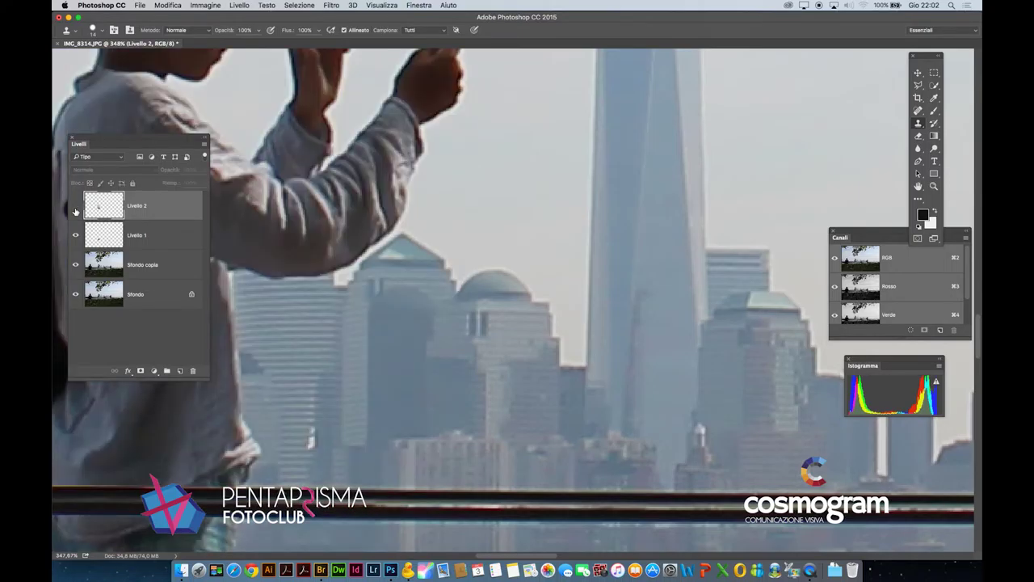
click(75, 208)
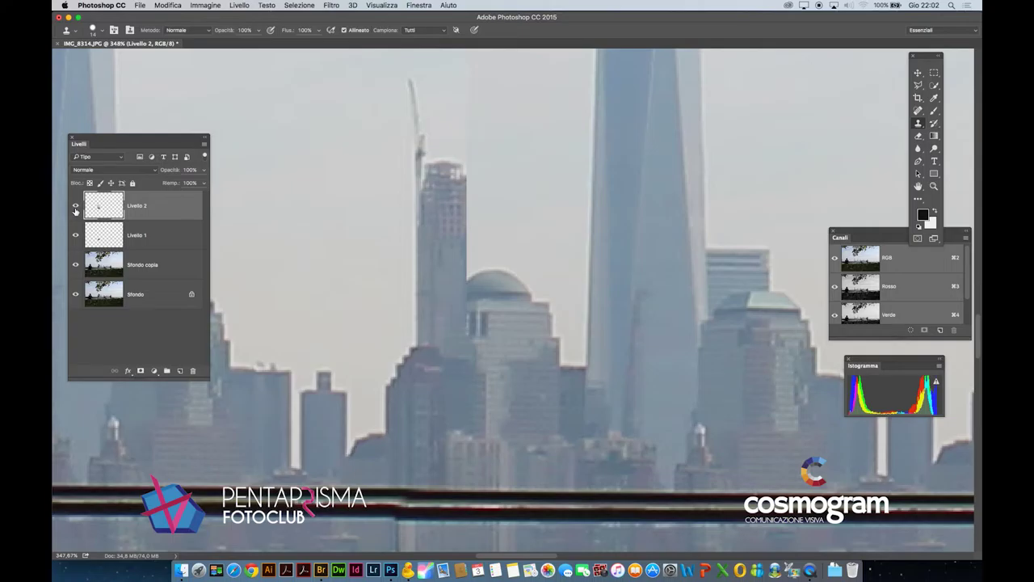
Use the freehand Lasso (Strumento Lazo) to outline the slim crane-topped tower.
click(919, 85)
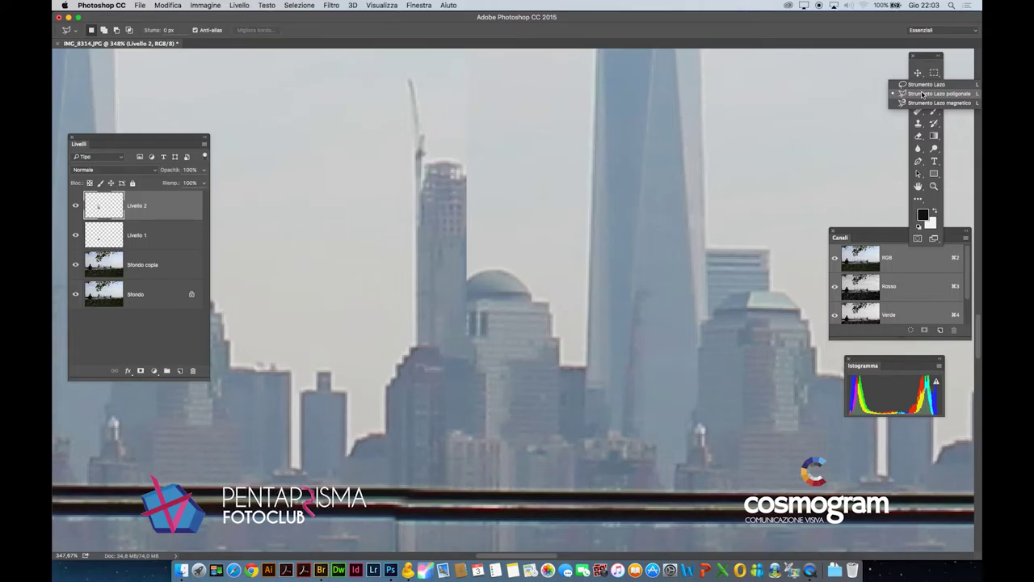
click(926, 86)
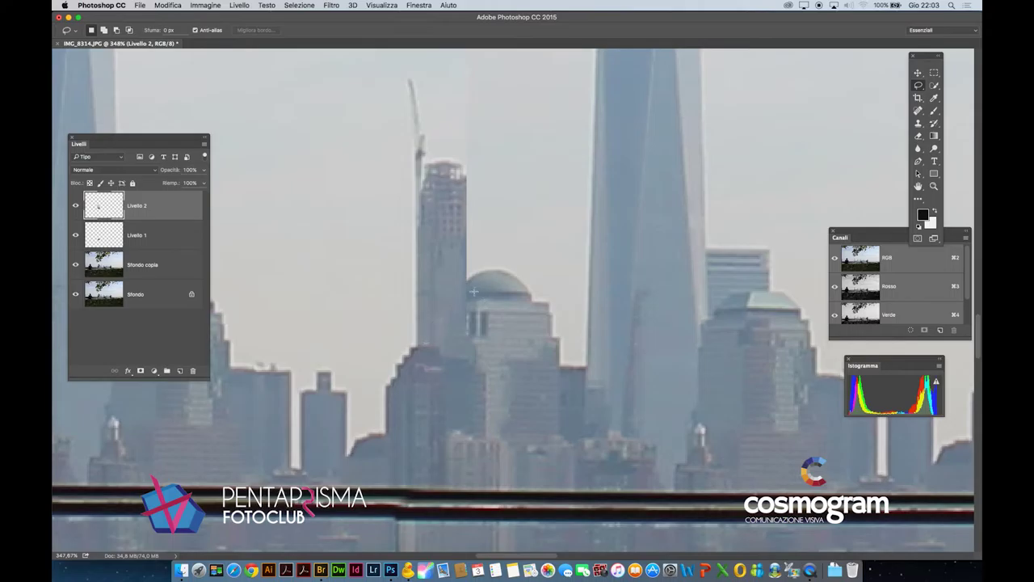
mouse_move(465, 282)
mouse_down()
mouse_move(429, 311)
mouse_move(422, 347)
mouse_move(399, 338)
mouse_move(363, 141)
mouse_move(377, 87)
mouse_move(397, 60)
mouse_move(429, 59)
mouse_move(466, 84)
mouse_move(495, 128)
mouse_move(499, 174)
mouse_move(469, 278)
mouse_up()
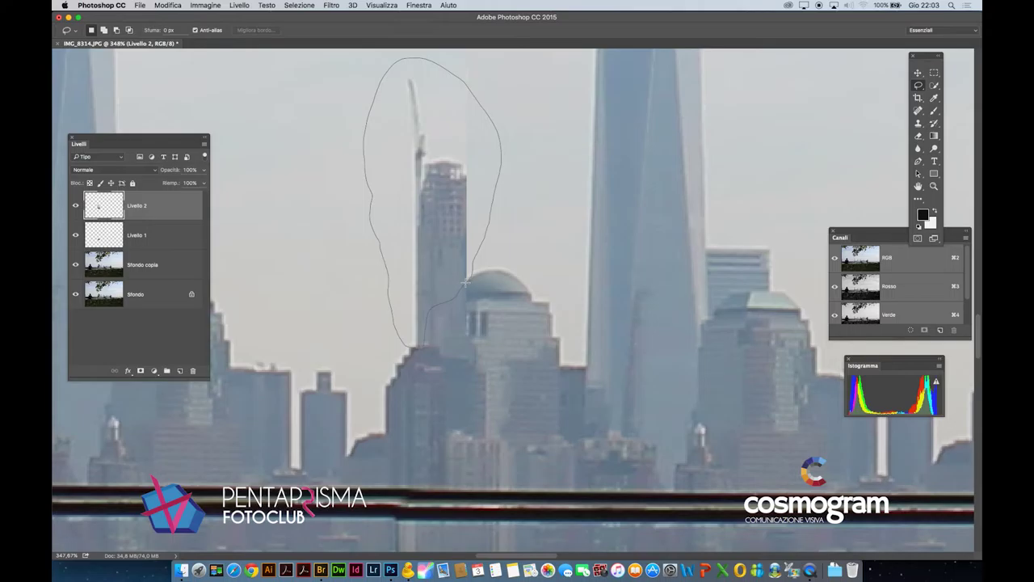
drag(466, 281, 466, 282)
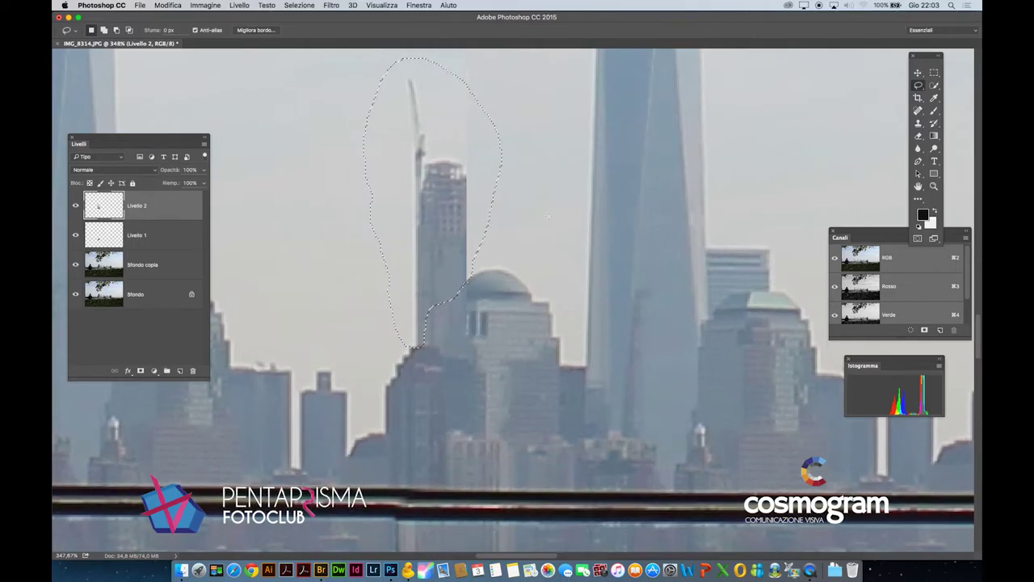
scroll(548, 217, up, 4)
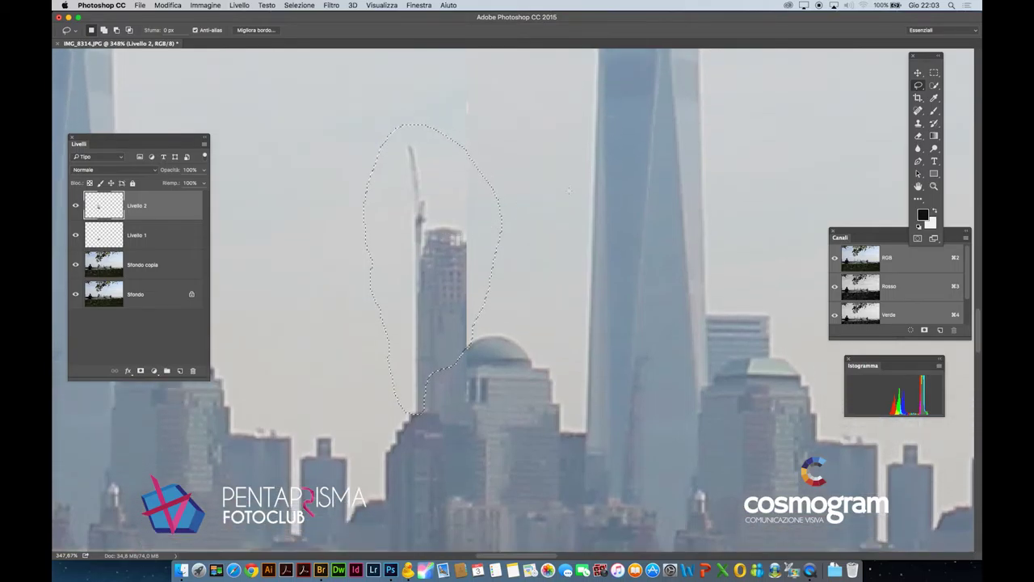
Return to the Clone Stamp, touch up the tower top's corner, and set the brush to 17 px.
key(s)
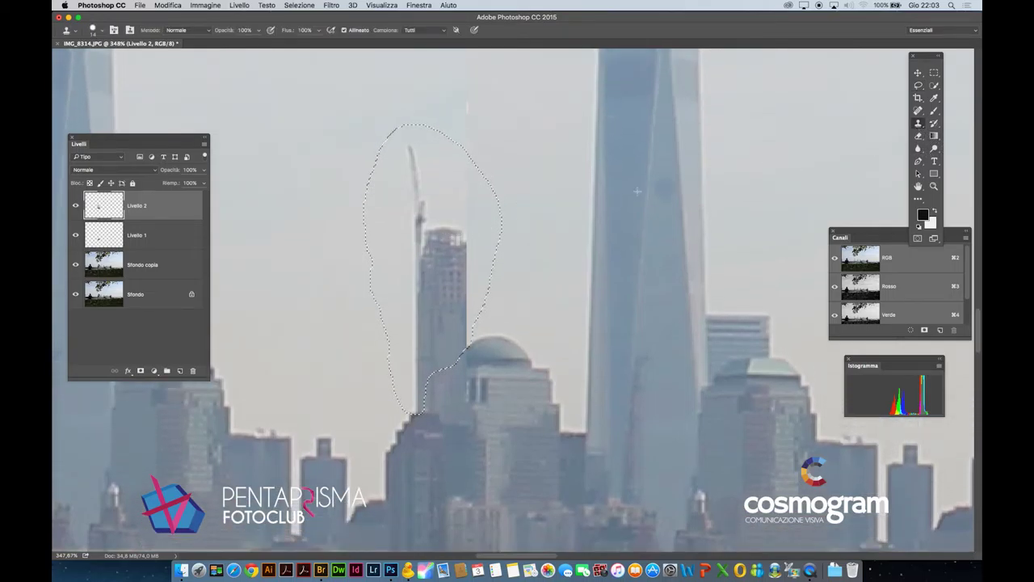
scroll(501, 242, left, 5)
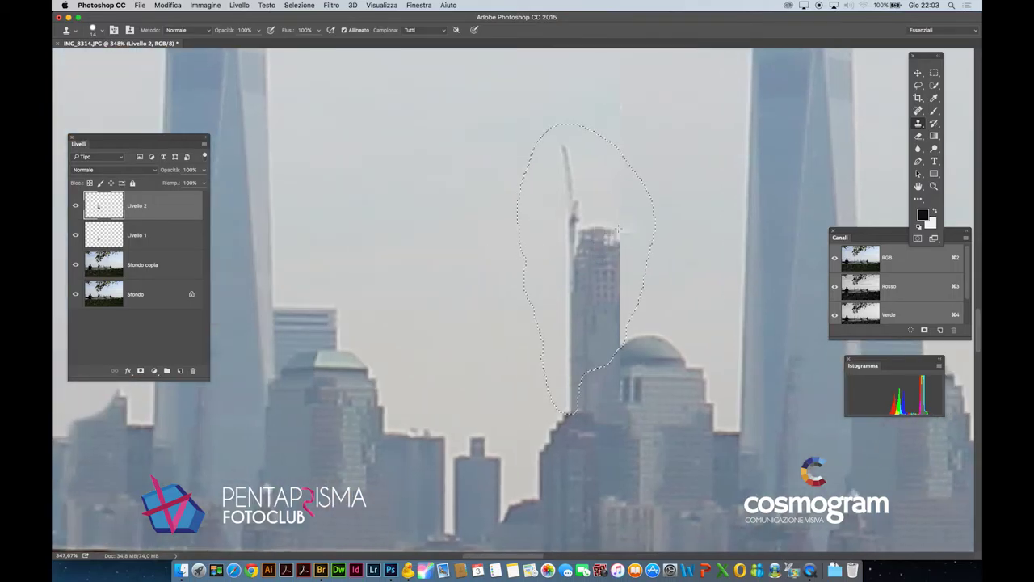
drag(621, 236, 632, 235)
right_click(547, 185)
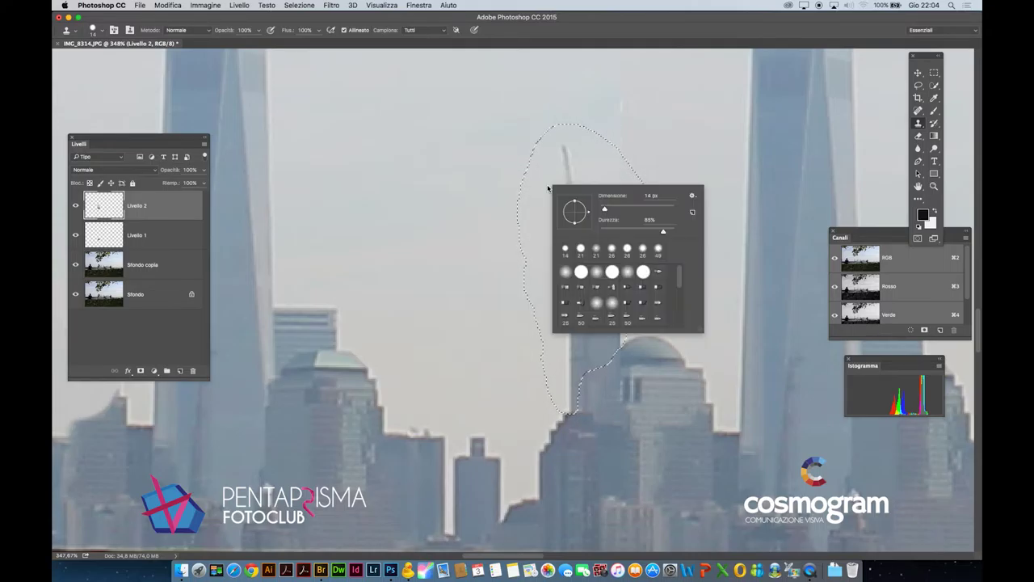
click(611, 209)
drag(599, 190, 590, 190)
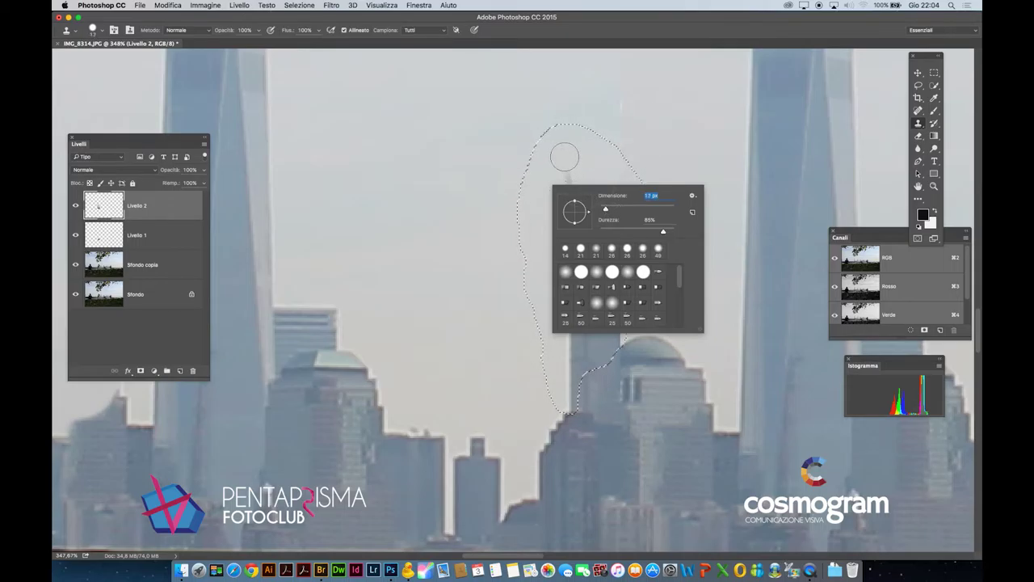
key(Return)
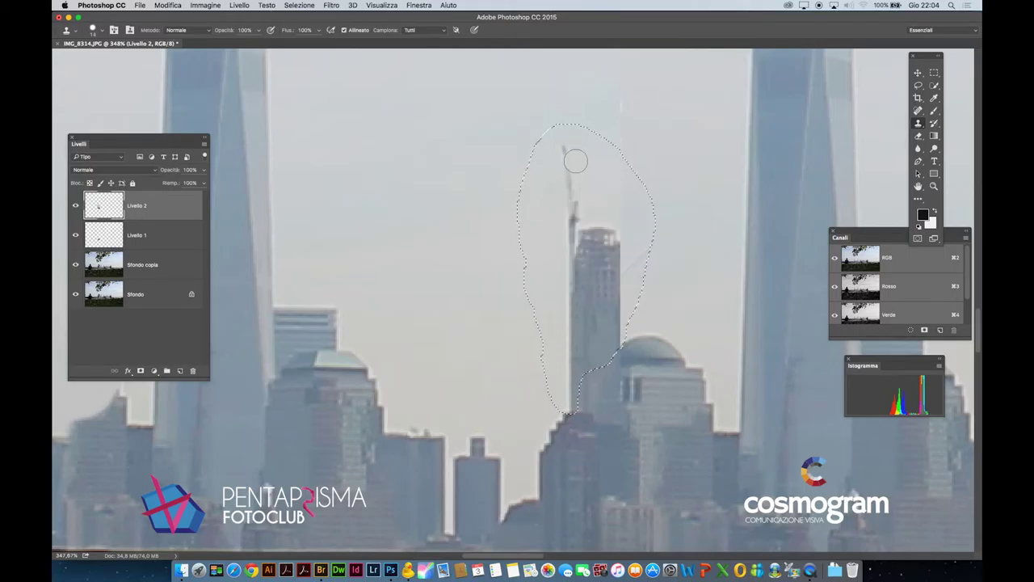
Sample clean sky and paint it over the upper spire and the thin tower's top.
click(566, 150)
drag(569, 163, 571, 197)
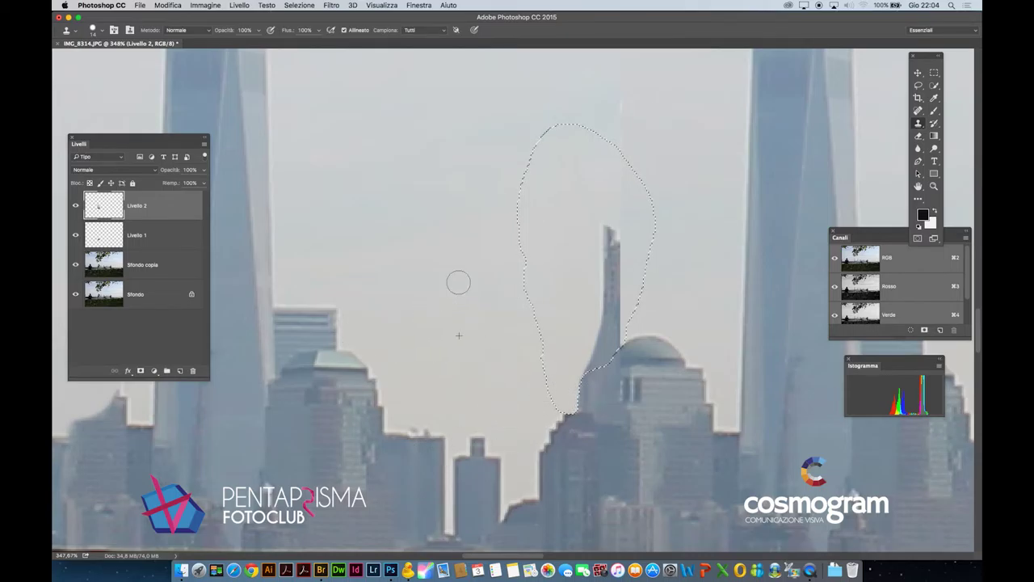
alt+click(509, 303)
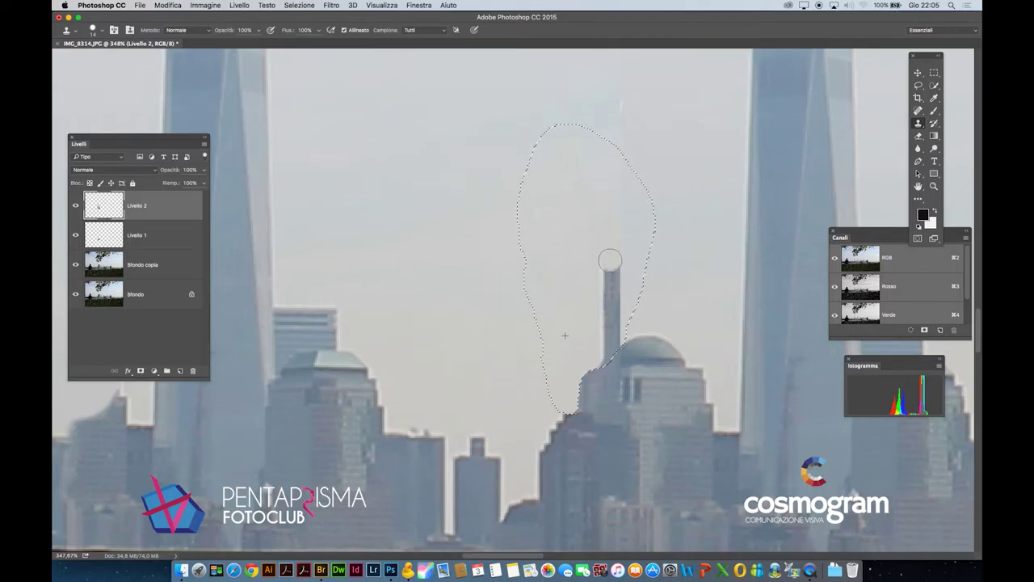
mouse_move(607, 273)
mouse_down()
mouse_move(612, 327)
mouse_move(601, 353)
mouse_move(614, 206)
mouse_move(607, 143)
mouse_move(559, 175)
mouse_up()
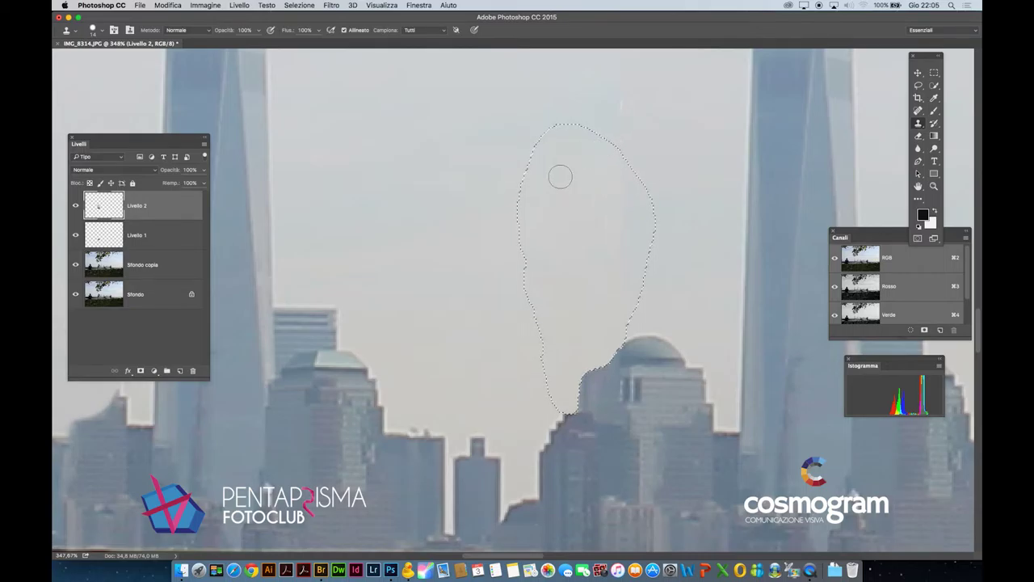
Deselect (Selezione > Deseleziona) and clone-stamp the leftover sky seam where the tower stood.
click(299, 5)
click(304, 26)
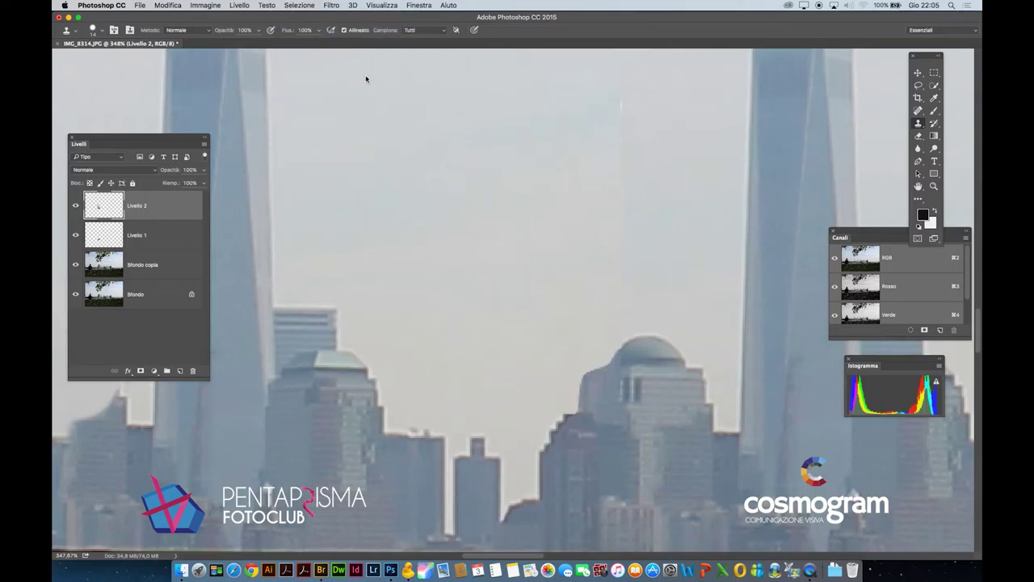
drag(616, 106, 614, 145)
Zoom and pan around the photo to review the retouched two-tower skyline.
double_click(918, 186)
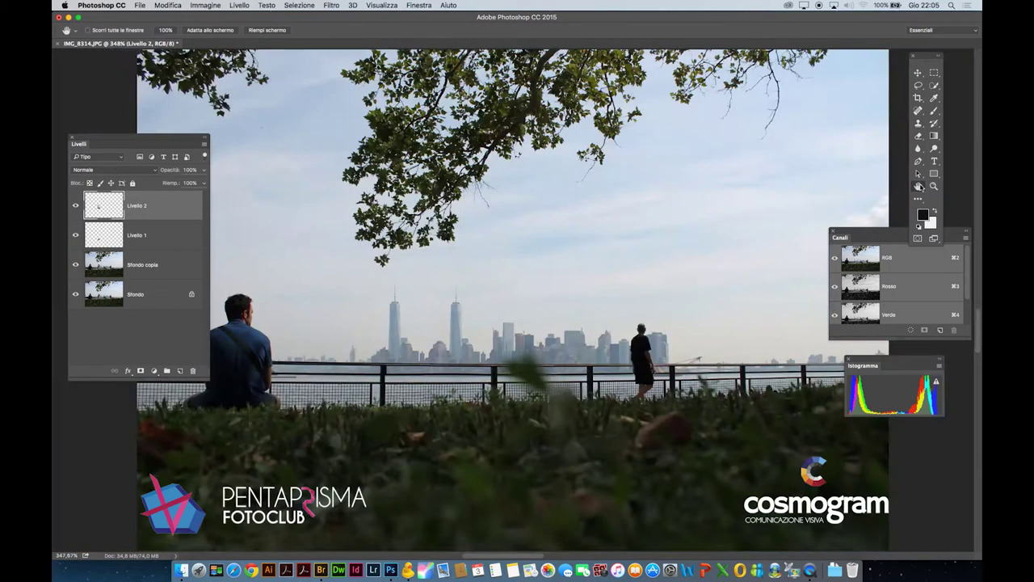
click(934, 186)
drag(361, 312, 409, 330)
drag(672, 374, 602, 250)
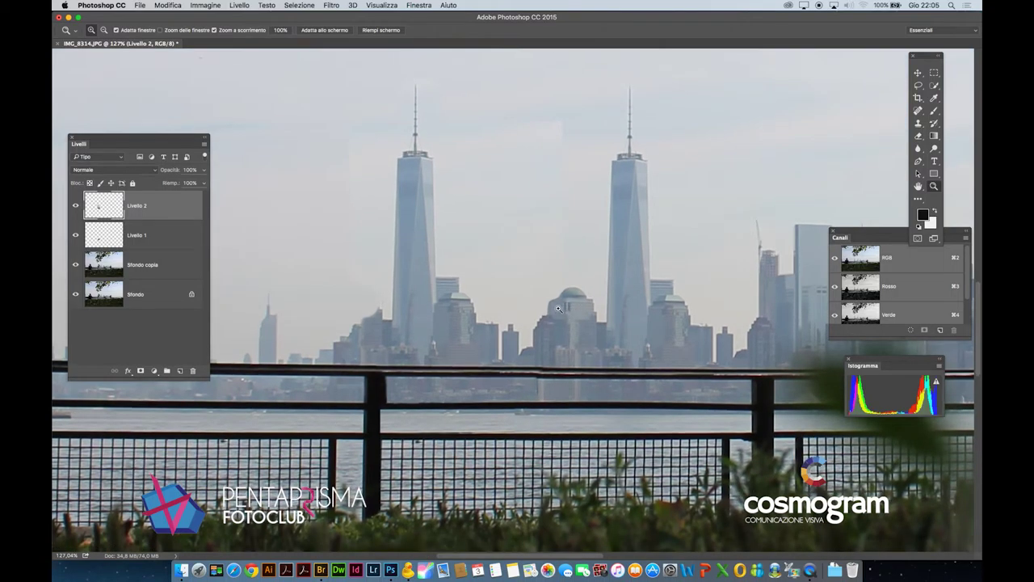
alt+click(624, 312)
alt+click(624, 312)
alt+click(624, 312)
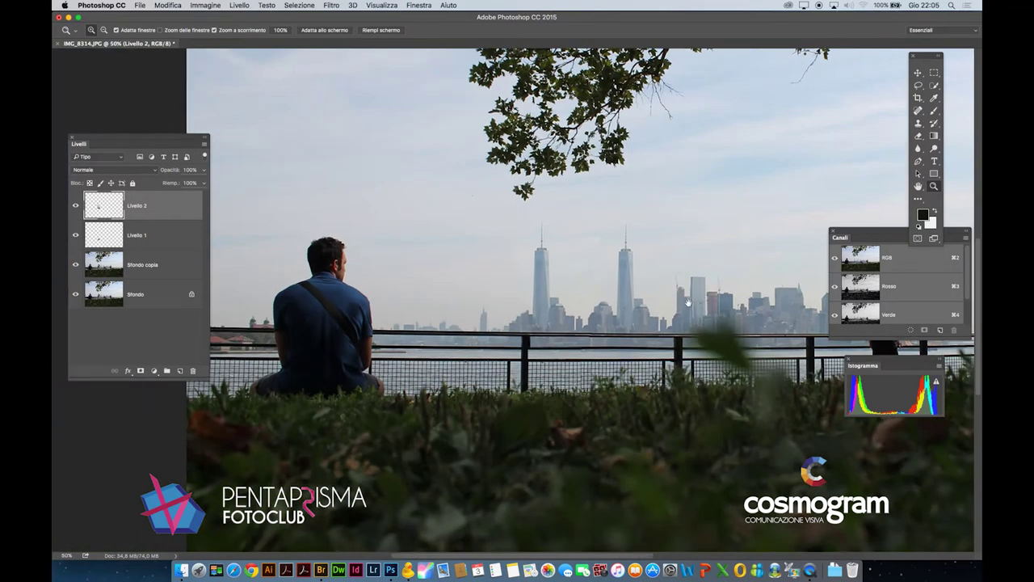
drag(697, 299, 516, 283)
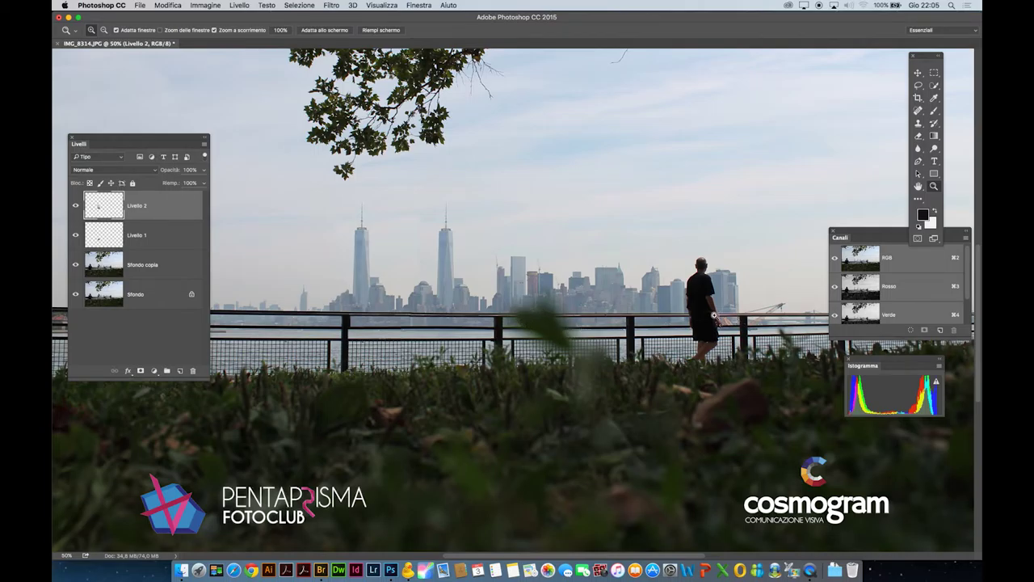
scroll(624, 289, left, 5)
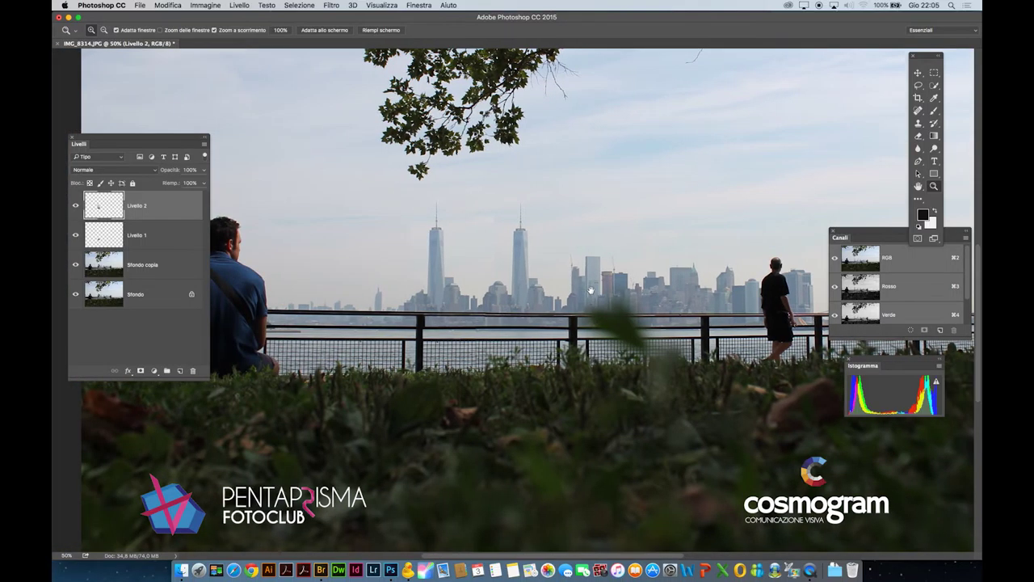
drag(625, 290, 574, 275)
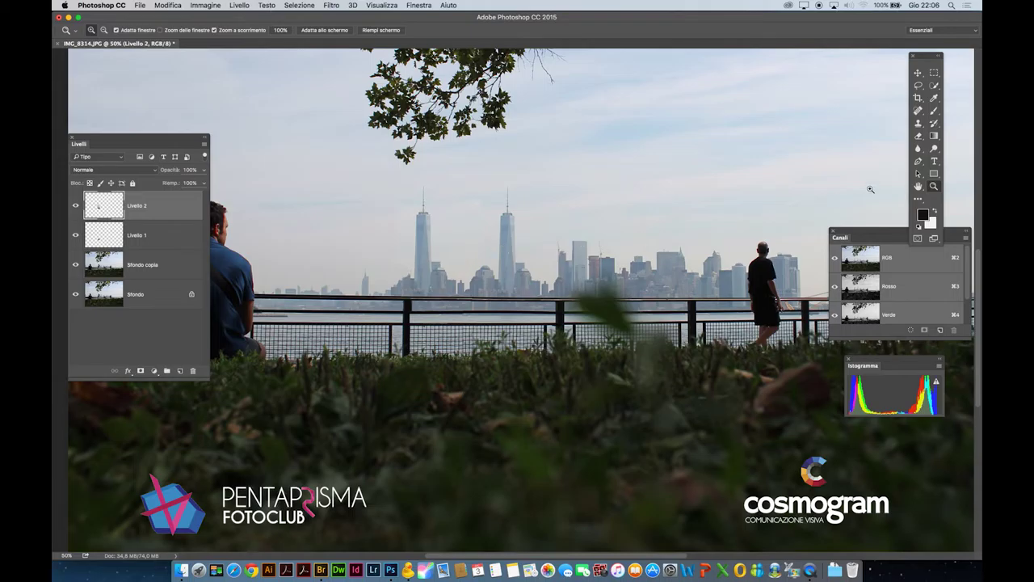
click(934, 73)
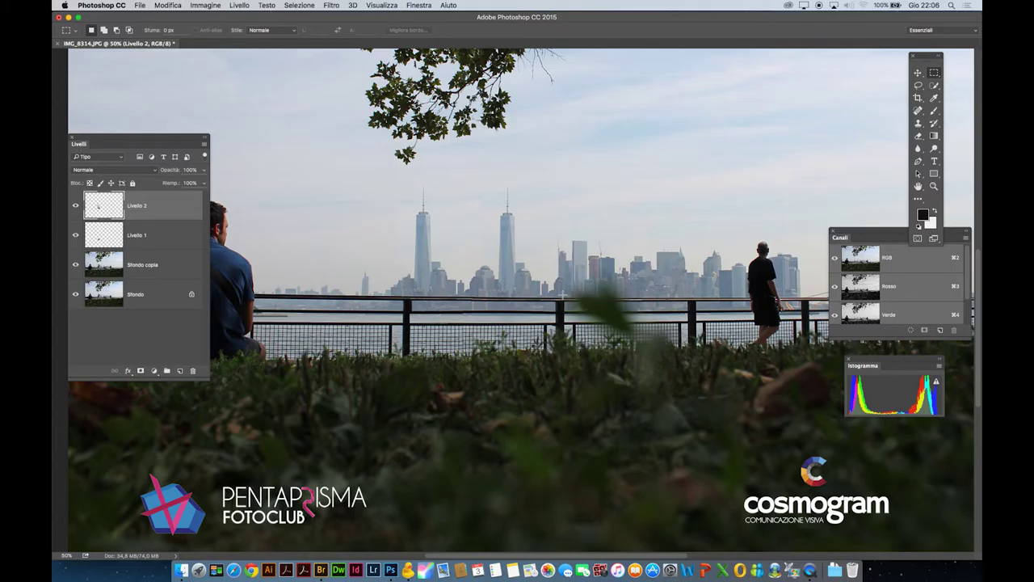
drag(563, 292, 679, 362)
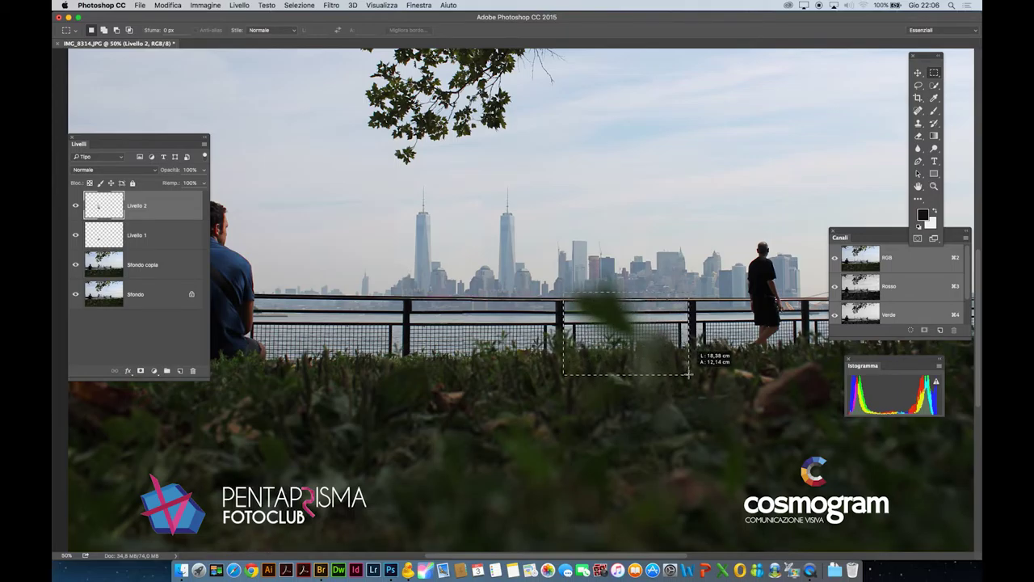
drag(685, 376, 681, 364)
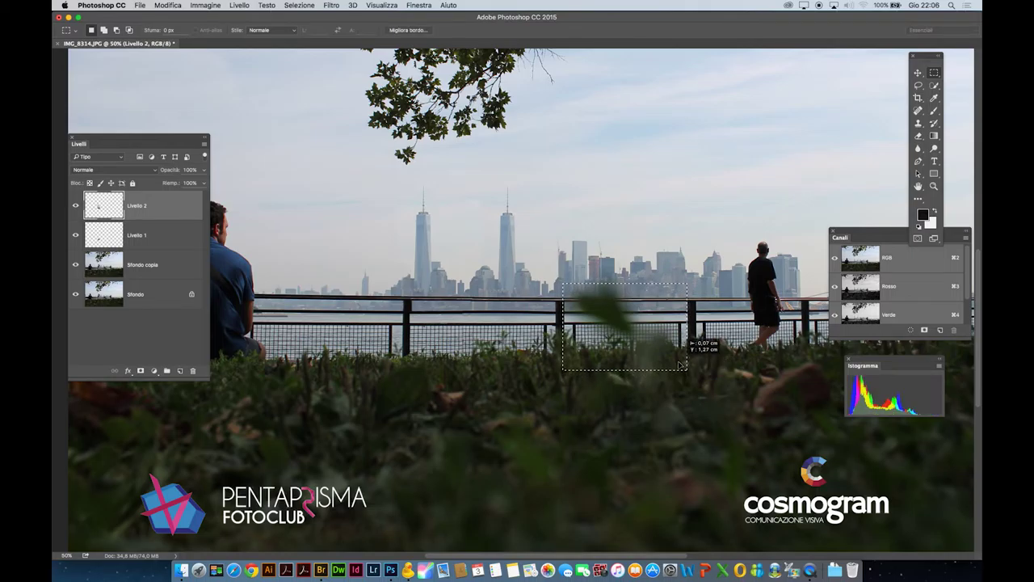
click(674, 377)
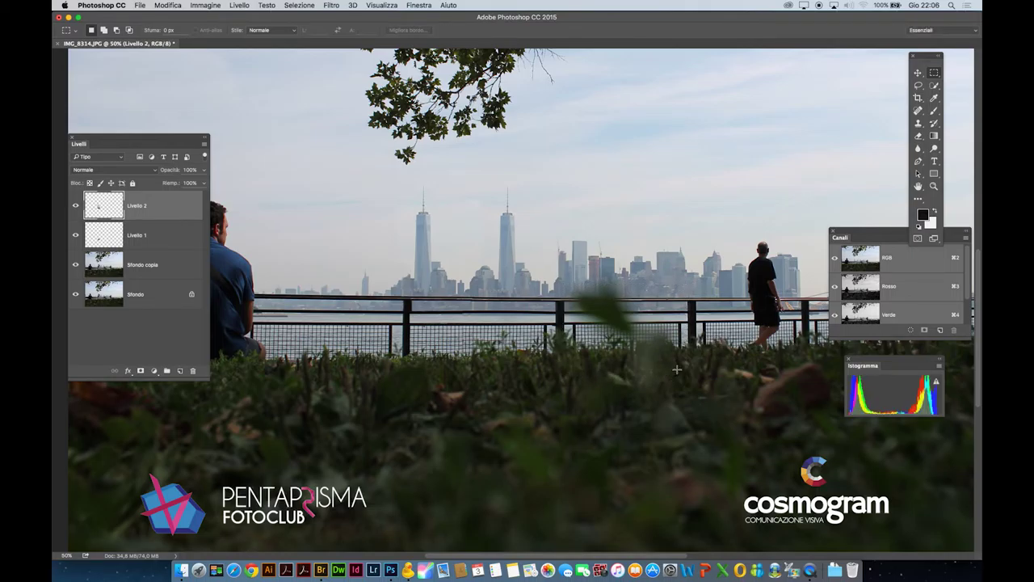
drag(691, 364, 557, 277)
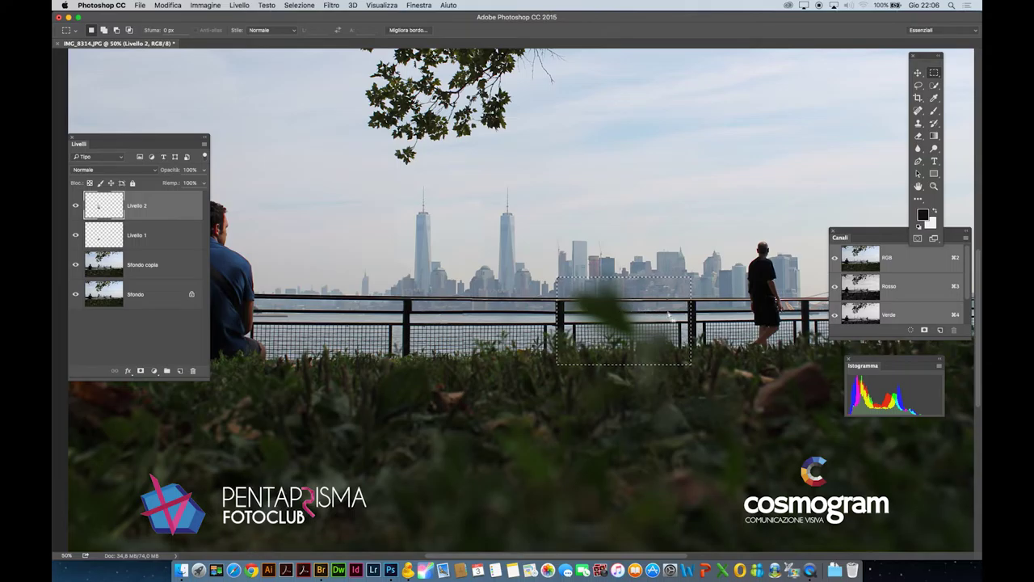
drag(669, 317, 538, 316)
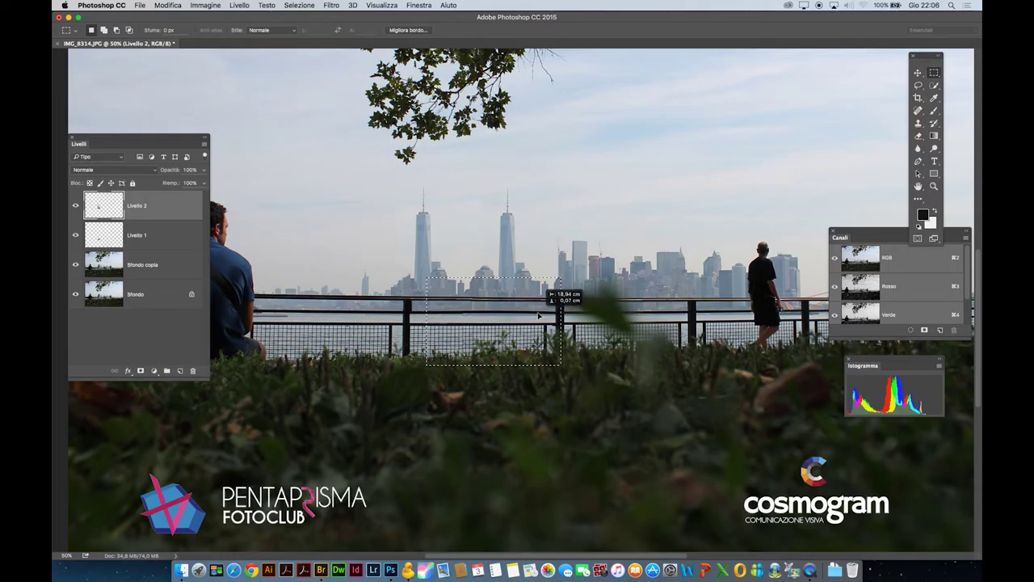
drag(539, 316, 517, 317)
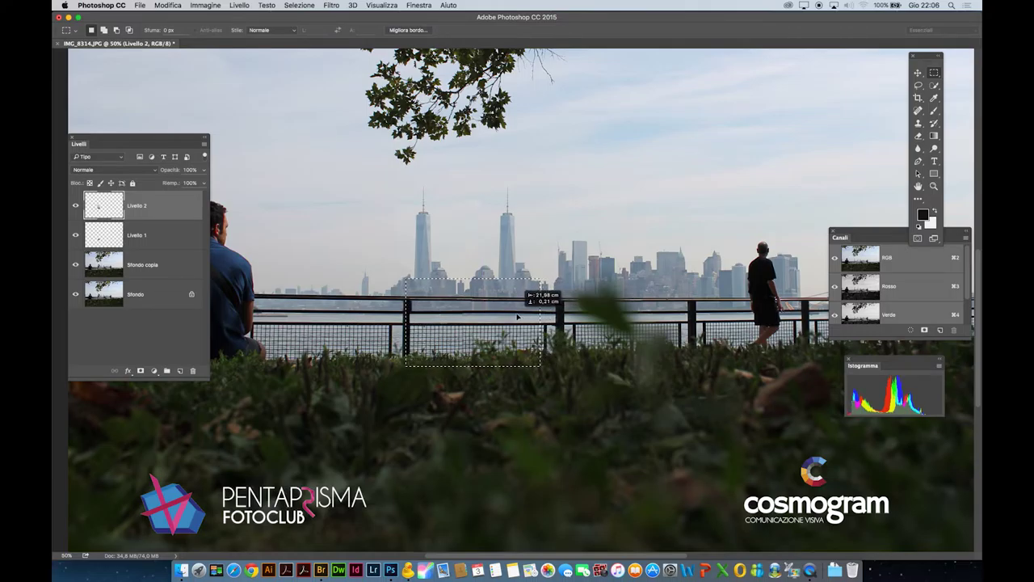
drag(517, 316, 517, 318)
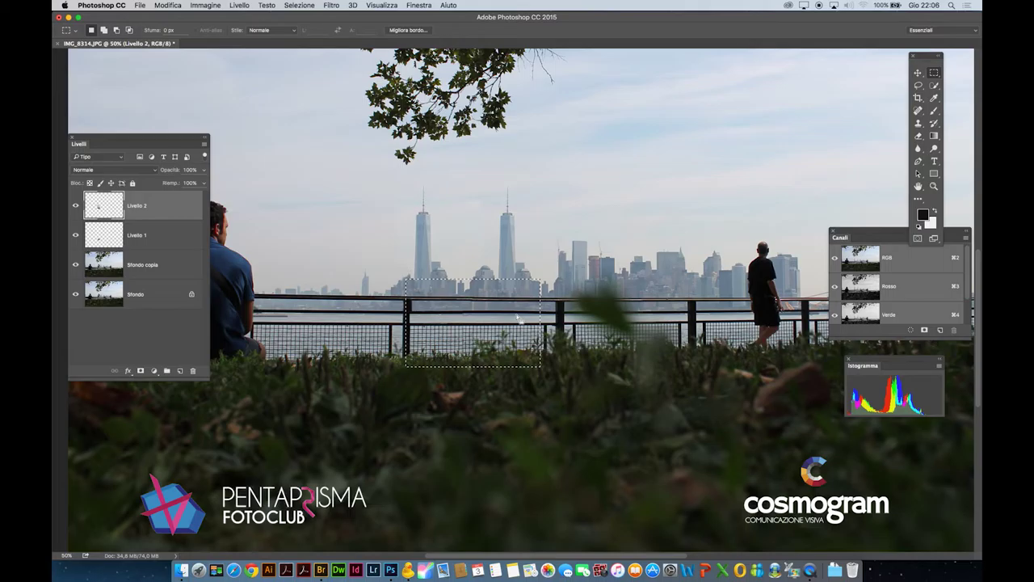
scroll(534, 315, right, 4)
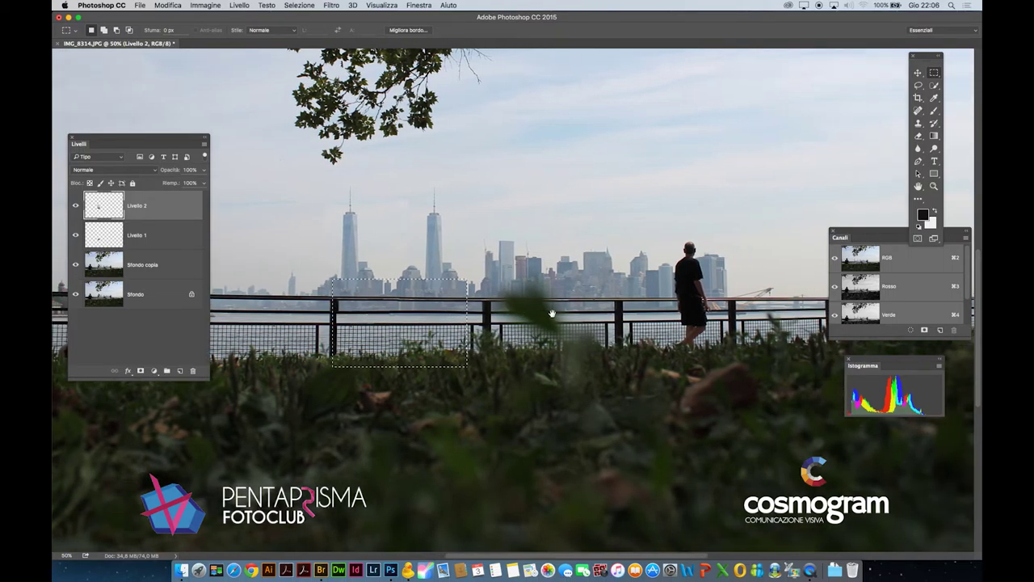
drag(551, 313, 627, 346)
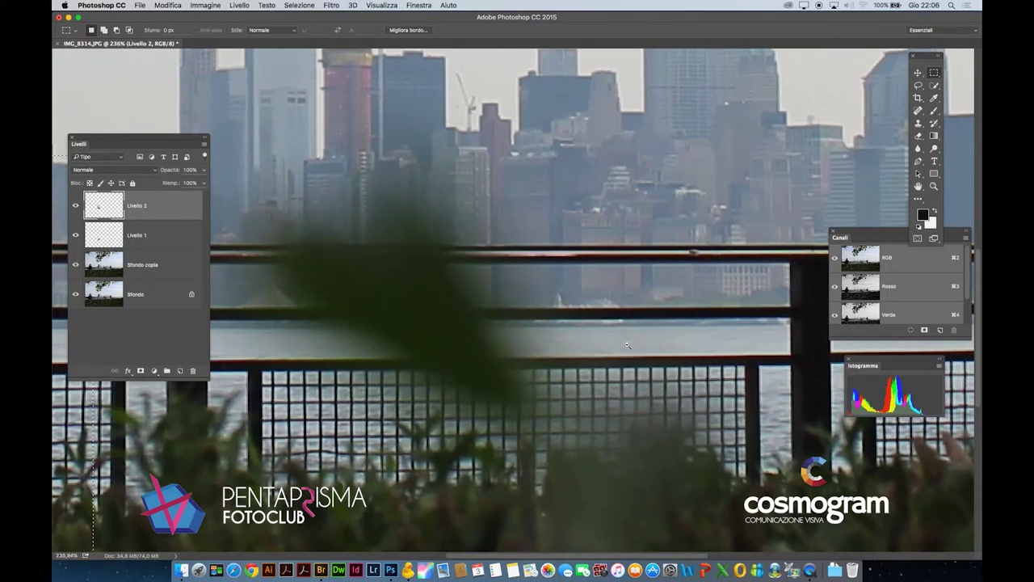
scroll(602, 375, down, 3)
scroll(602, 376, right, 3)
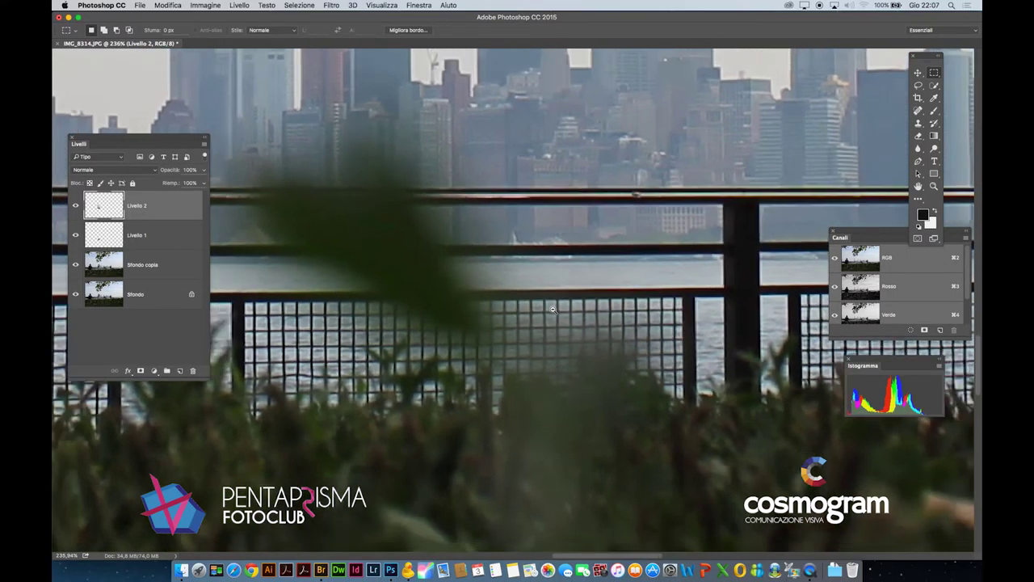
key(super+1)
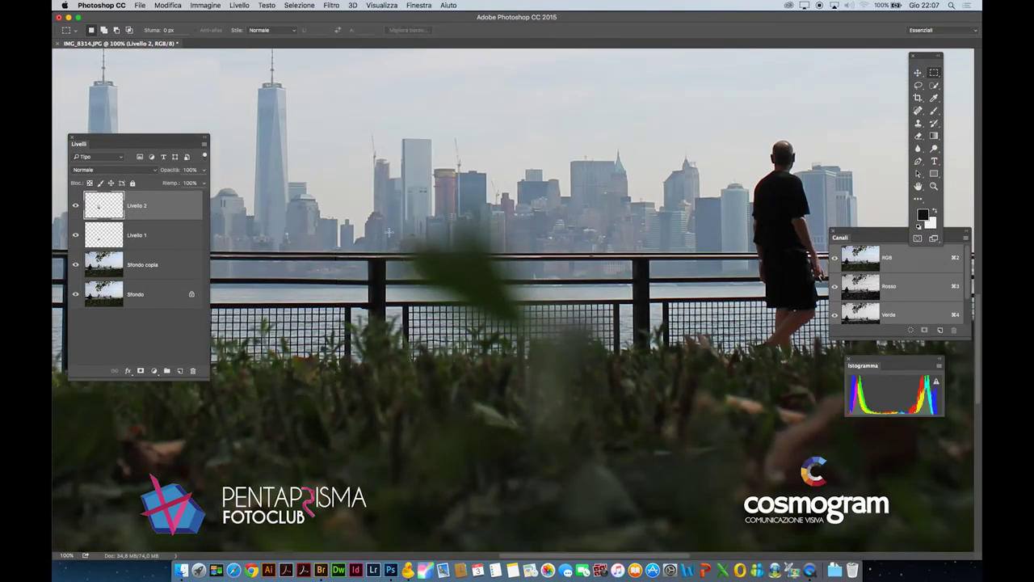
Copy a railing rectangle from Sfondo copia to Livello 3 and shift it about 9.95 cm left.
drag(386, 233, 631, 356)
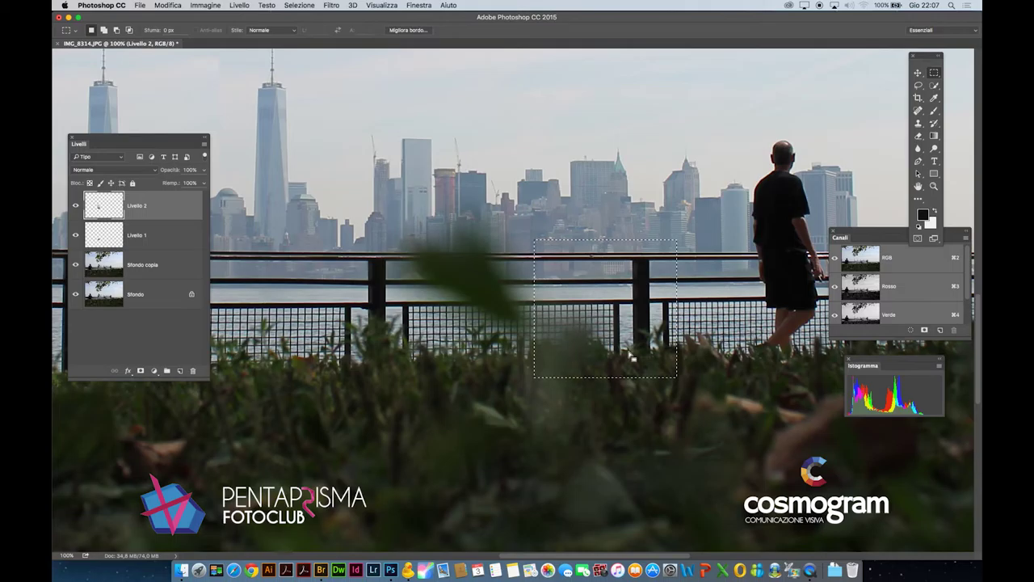
click(117, 265)
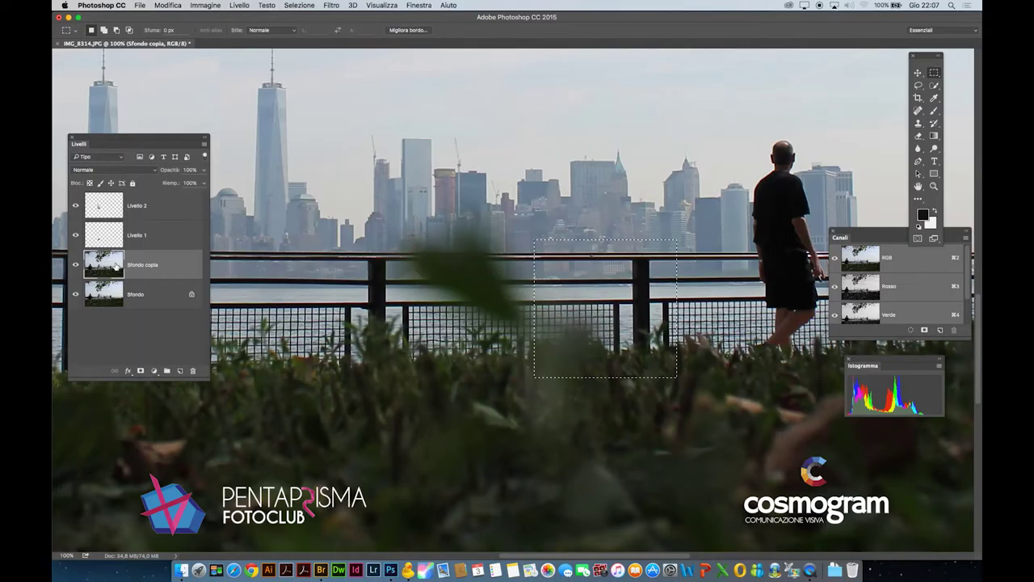
key(super+j)
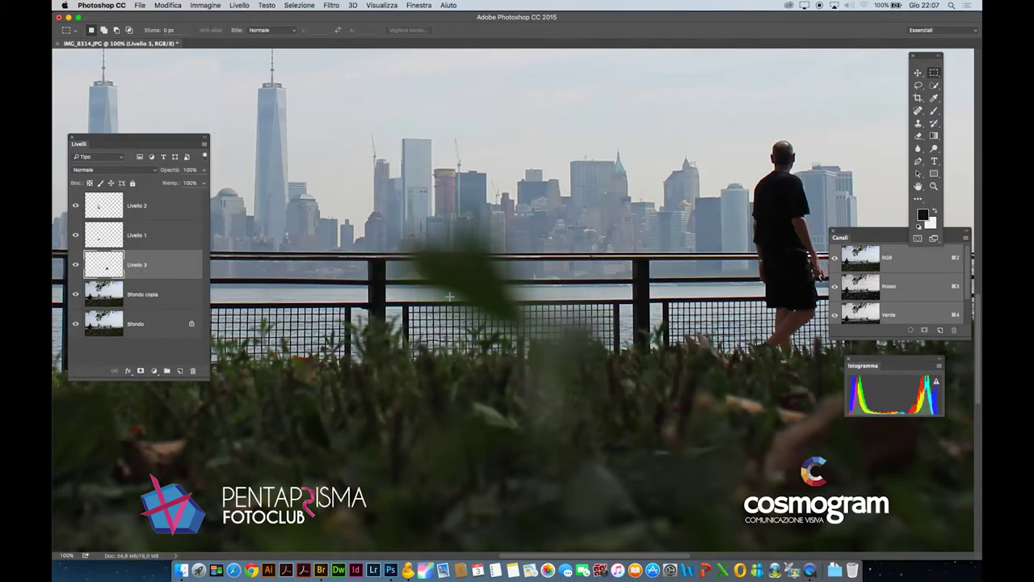
key(v)
drag(644, 298, 506, 297)
scroll(542, 331, up, 5)
Free-transform the Livello 3 patch, skewing its lower corner to match the fence.
key(ctrl+t)
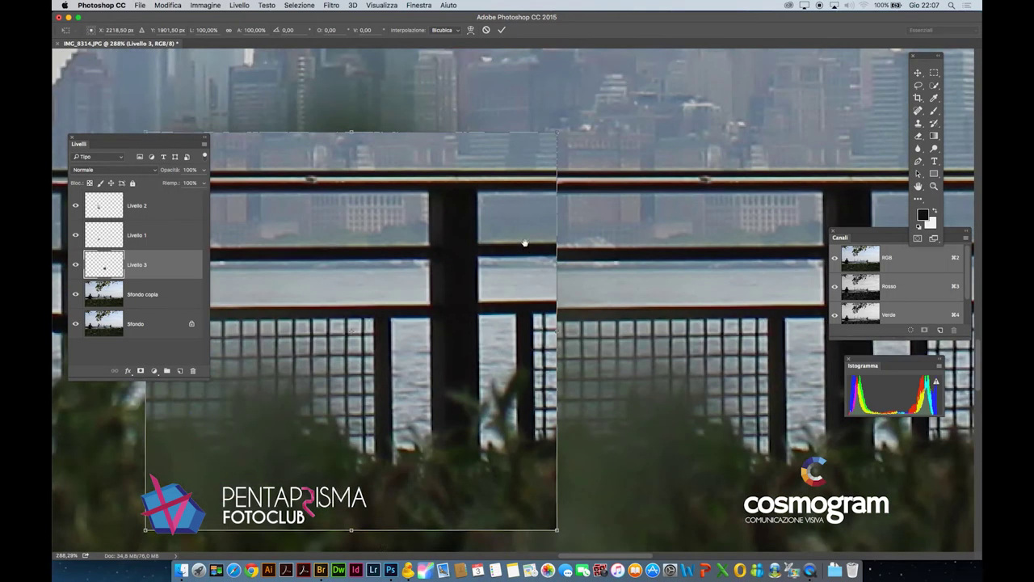
drag(534, 467, 537, 487)
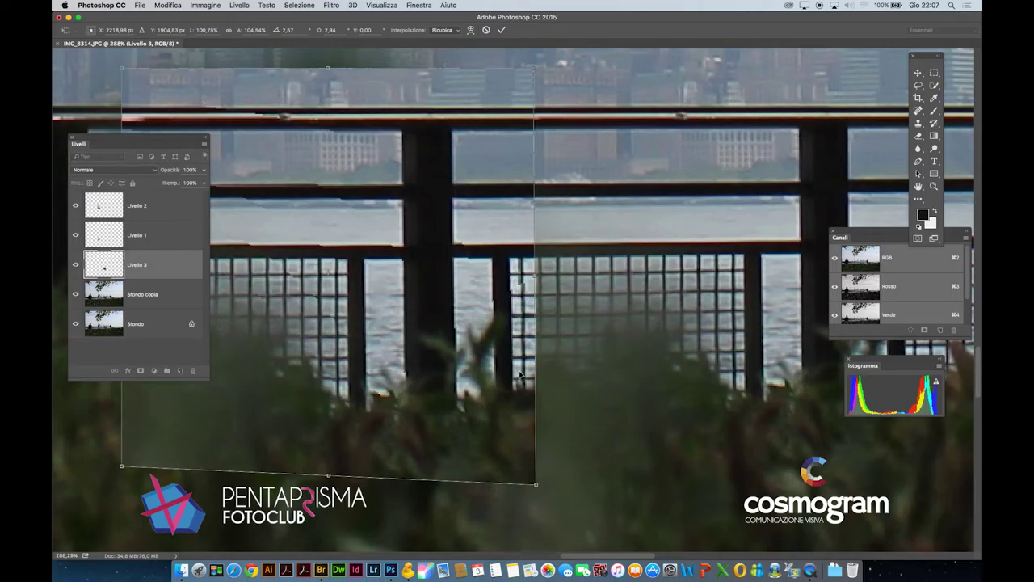
key(Return)
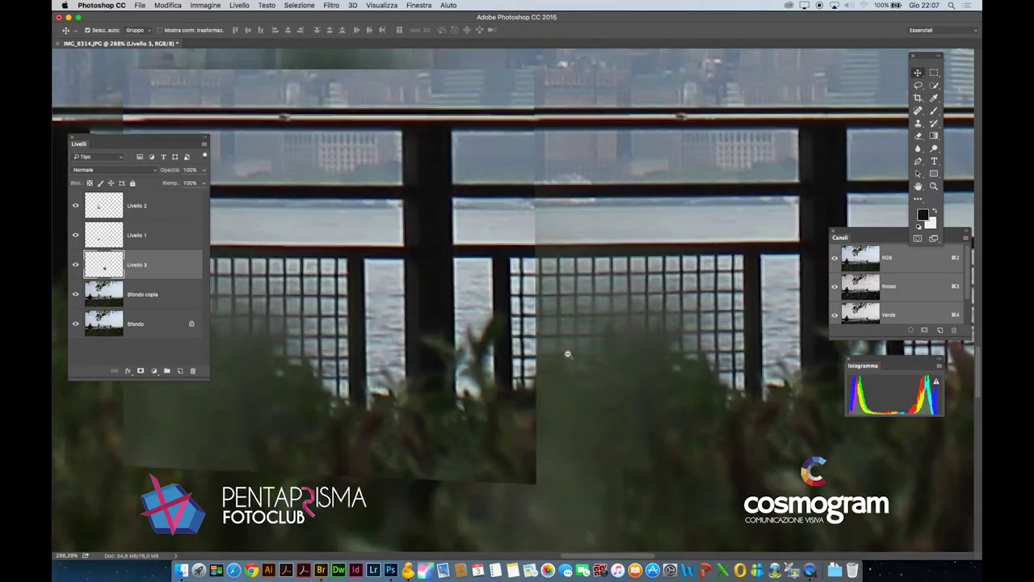
scroll(556, 364, down, 5)
scroll(510, 338, up, 5)
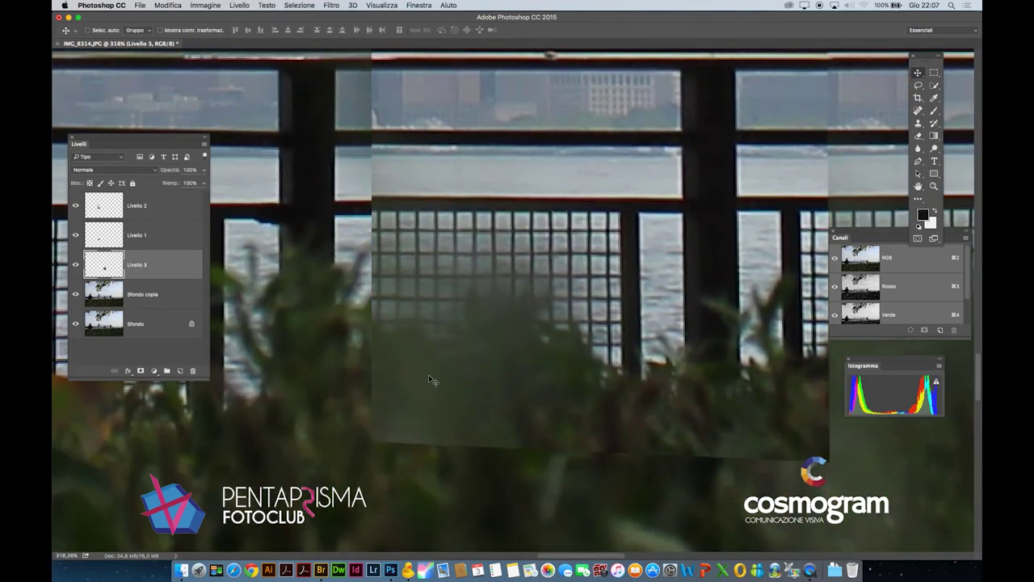
Transform the patch again, pulling its lower-left corner to align the fence bars, then zoom out.
key(super+t)
drag(372, 464, 375, 474)
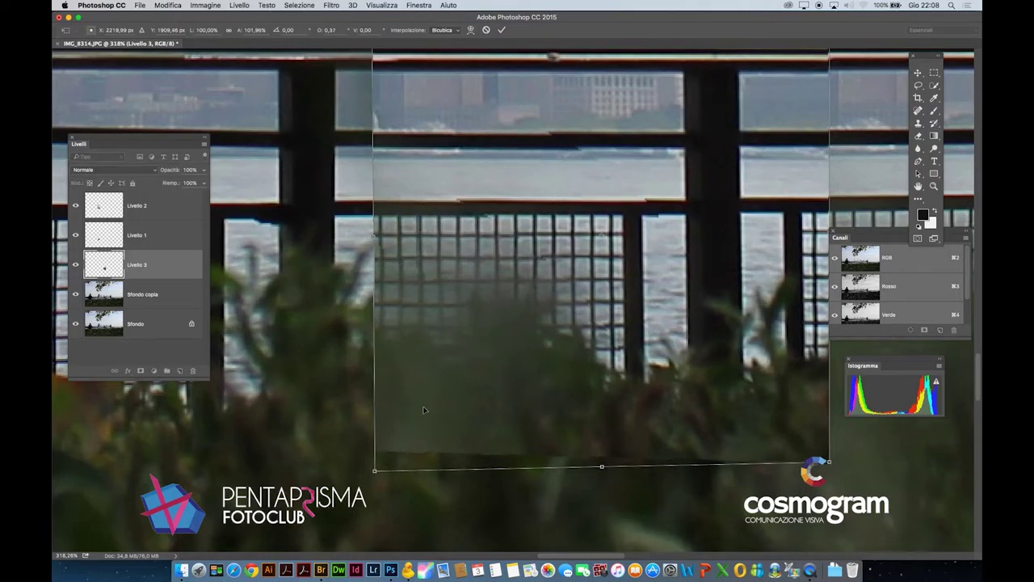
key(Return)
key(super+1)
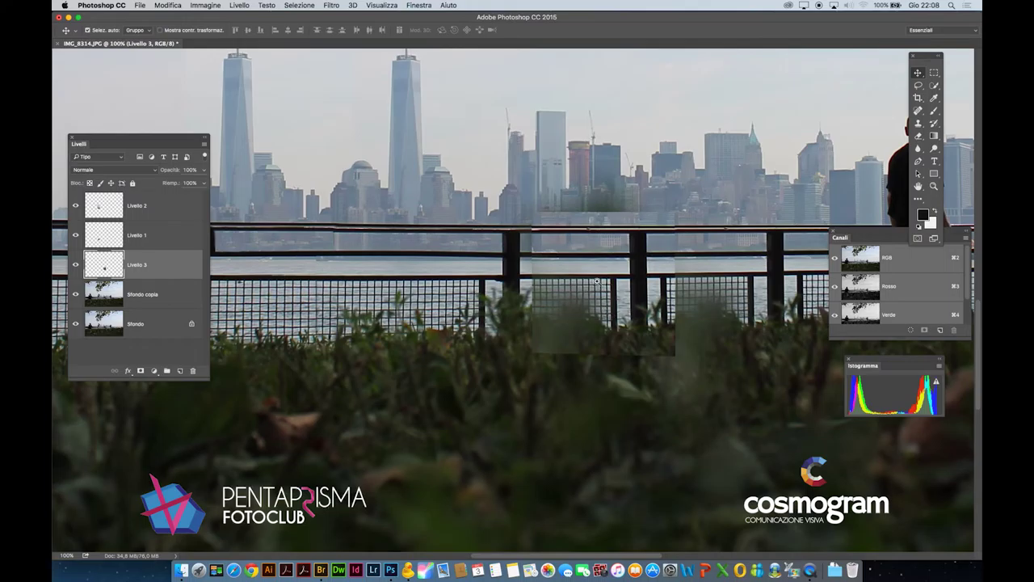
scroll(632, 292, up, 5)
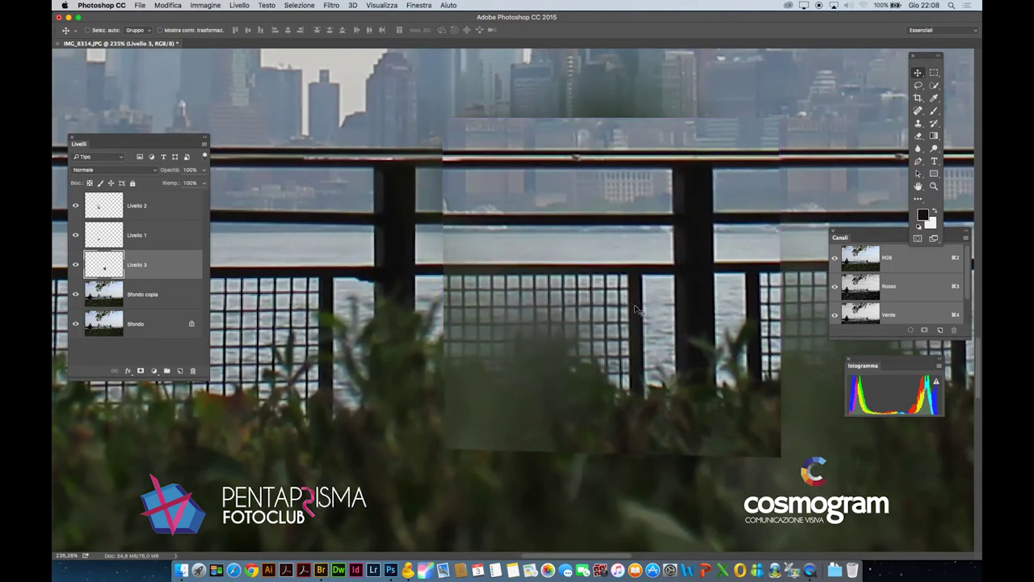
key(e)
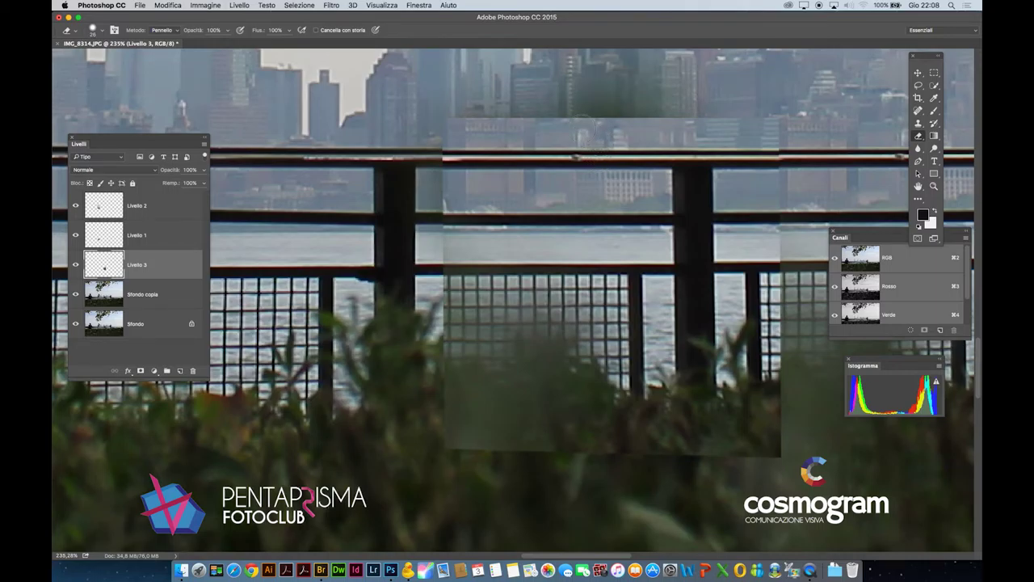
Erase the patch's top edge and a spot in the upper railing window with a 26 px, 50% eraser.
right_click(590, 127)
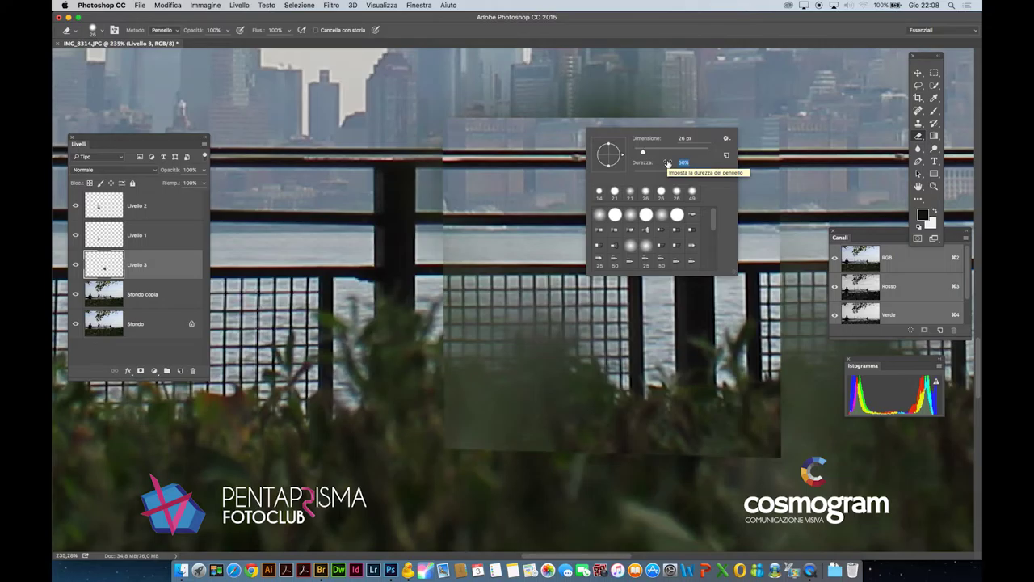
key(Return)
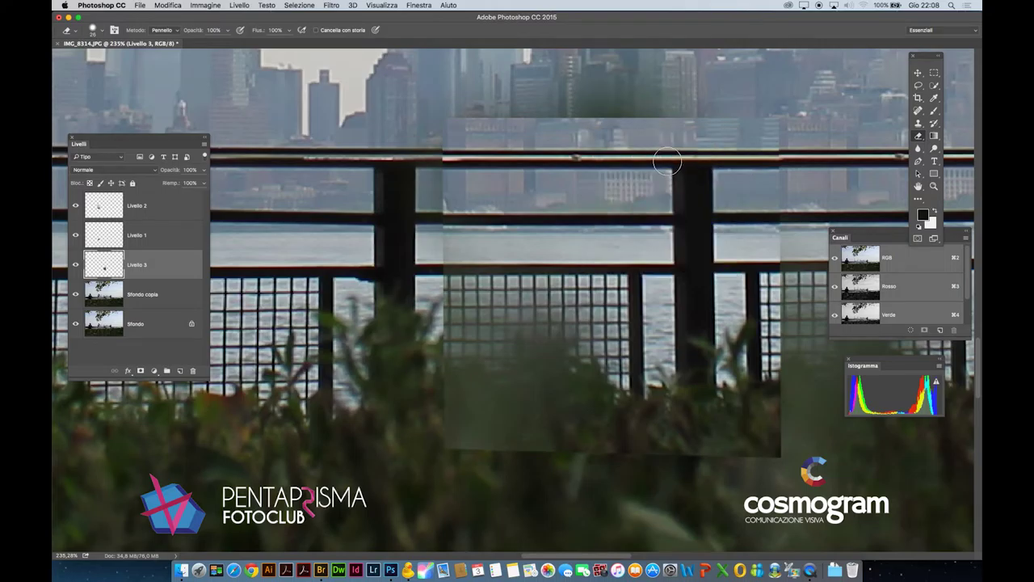
mouse_move(456, 135)
mouse_down()
mouse_move(746, 139)
mouse_move(787, 150)
mouse_up()
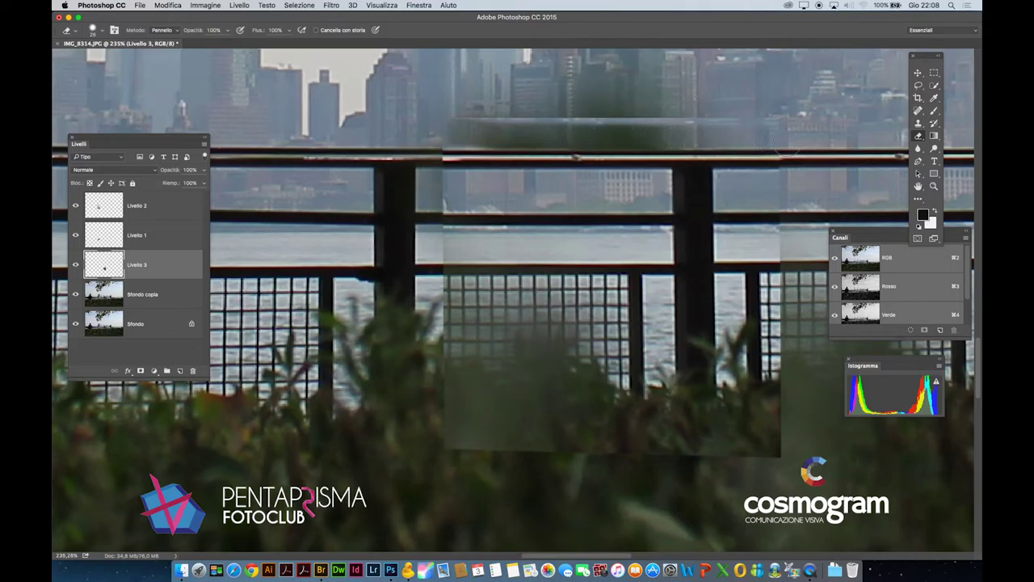
drag(735, 121, 472, 121)
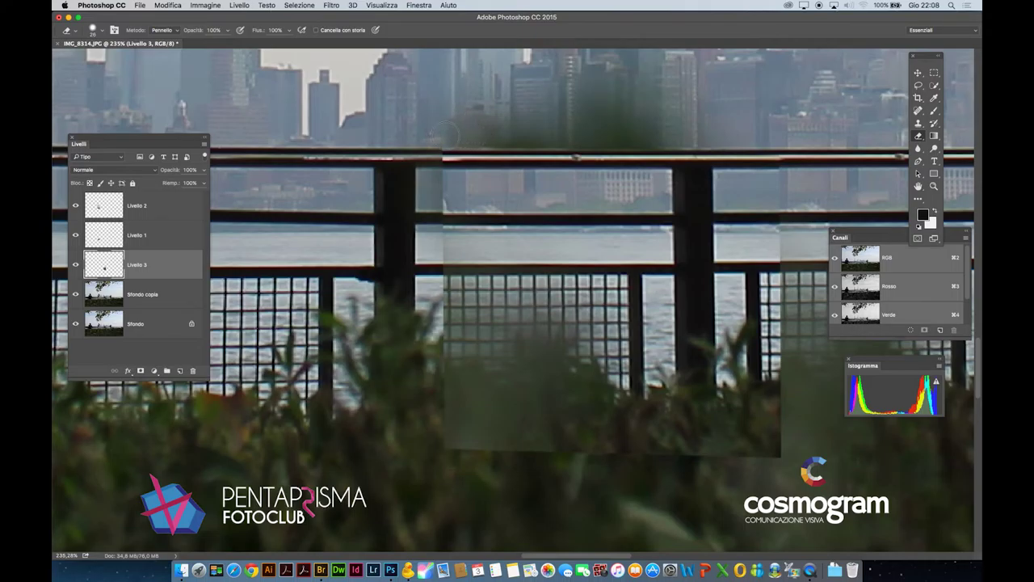
mouse_move(441, 180)
mouse_down()
mouse_move(557, 184)
mouse_move(465, 182)
mouse_move(452, 184)
mouse_move(449, 202)
mouse_move(661, 204)
mouse_move(658, 180)
mouse_move(506, 180)
mouse_move(638, 190)
mouse_up()
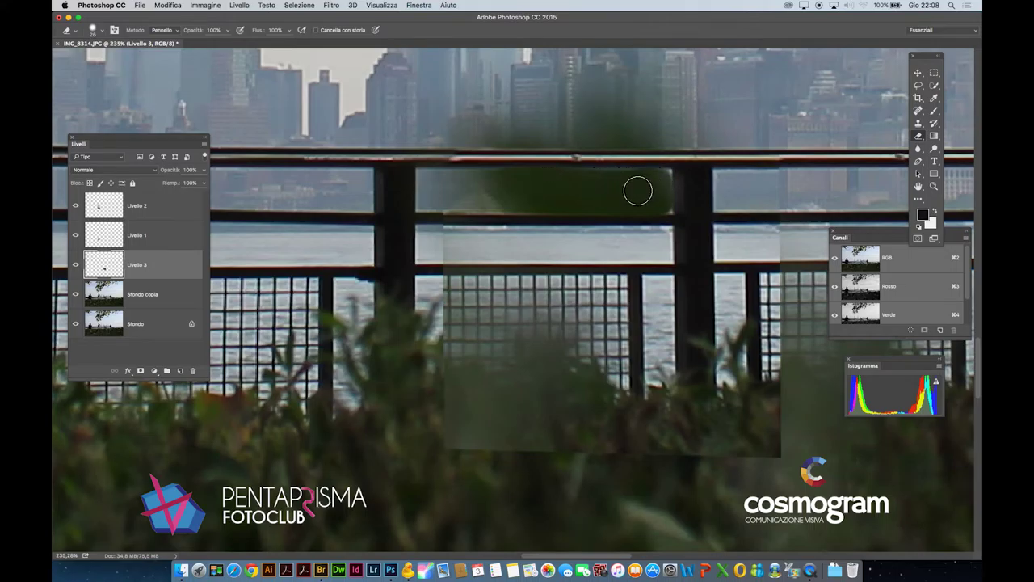
right_click(638, 191)
mouse_move(772, 280)
mouse_down()
mouse_move(777, 321)
mouse_move(774, 281)
mouse_up()
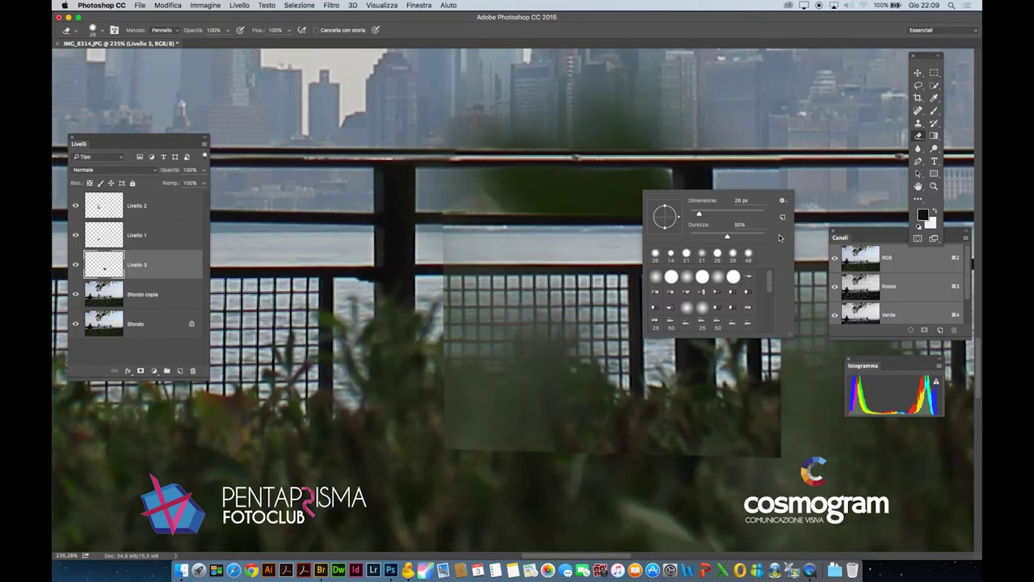
Load the Pennelli quadrati brush set and give the eraser its 22 px square tip.
click(782, 201)
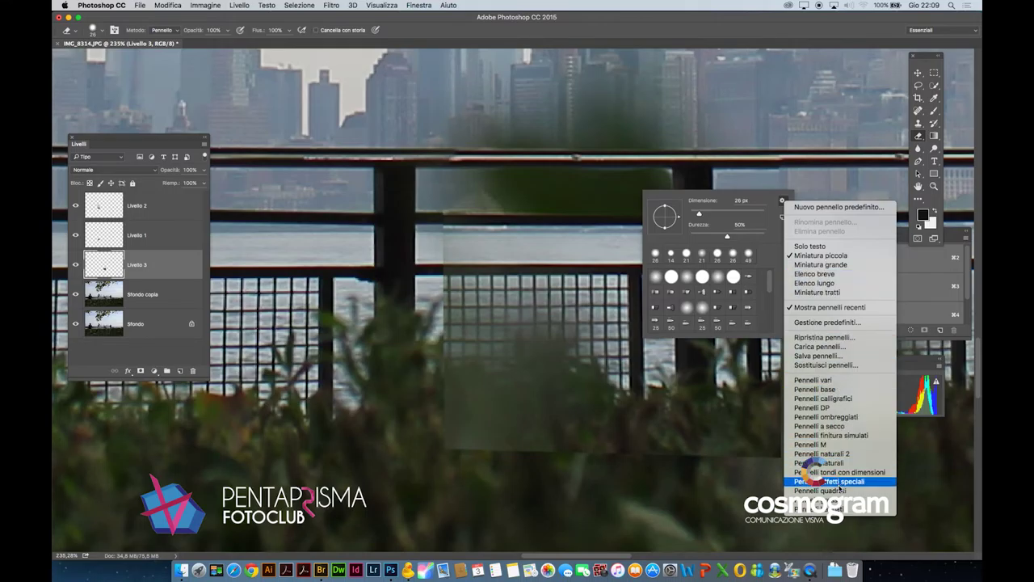
click(771, 200)
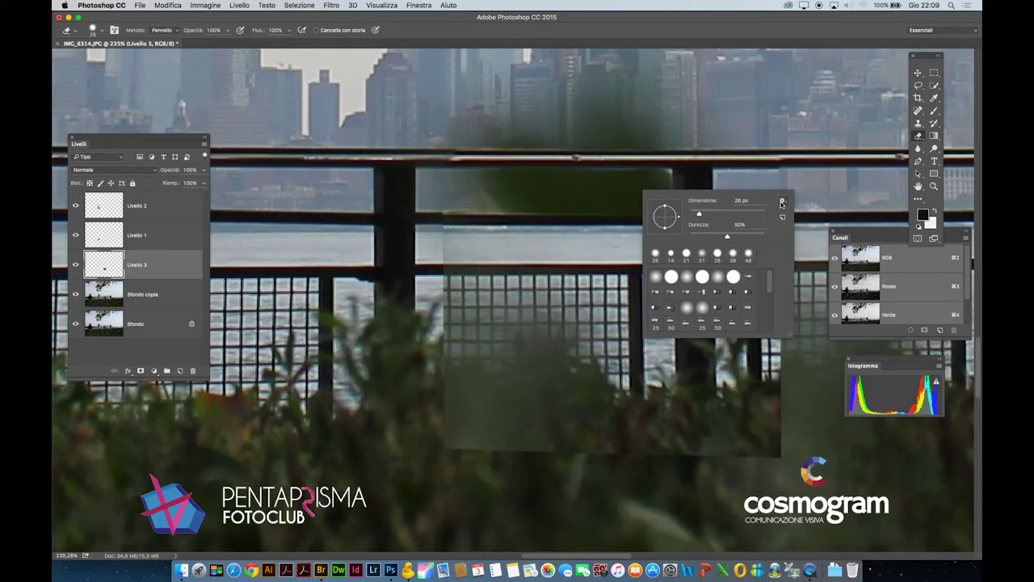
click(781, 202)
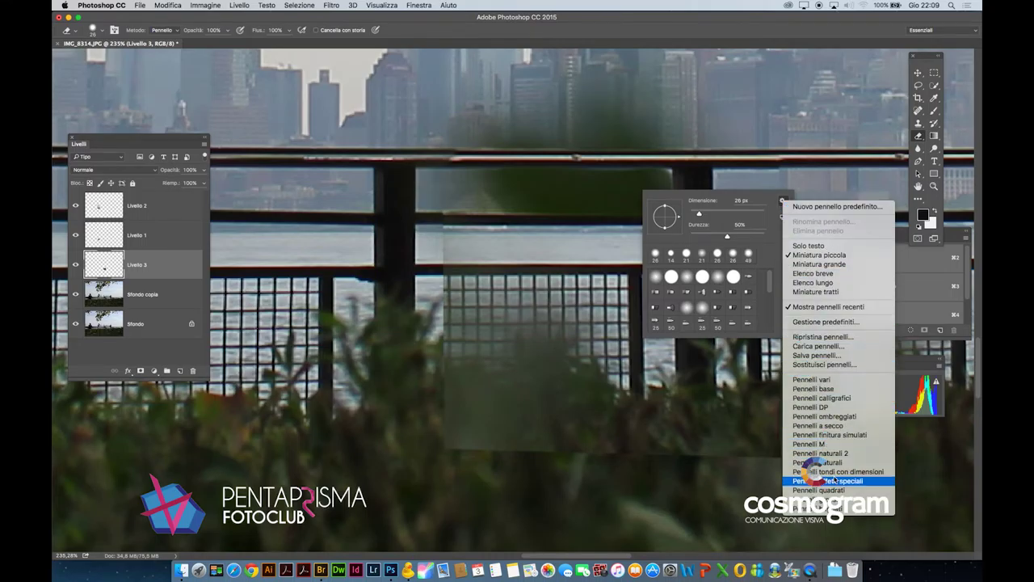
click(820, 489)
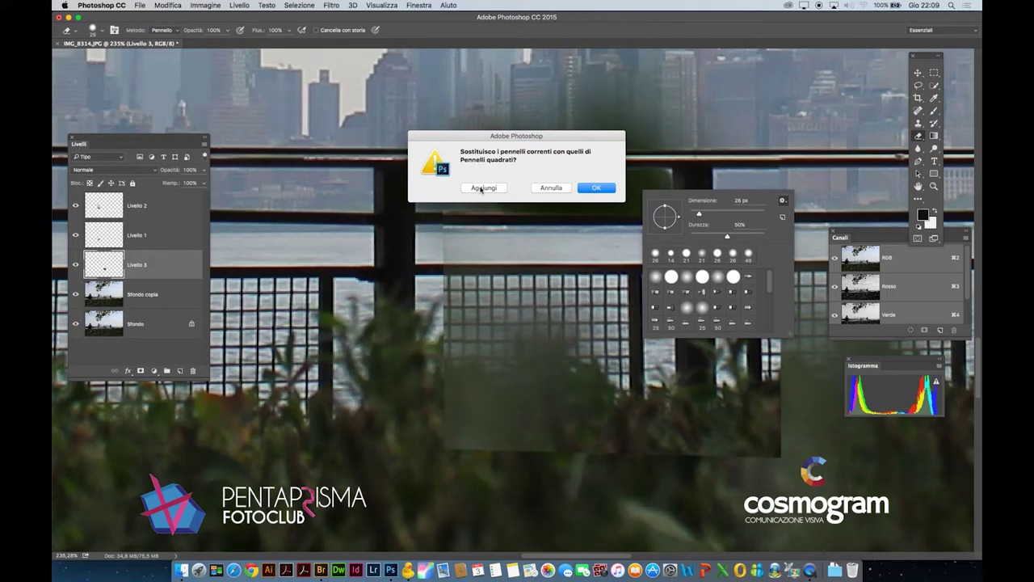
click(597, 188)
click(688, 310)
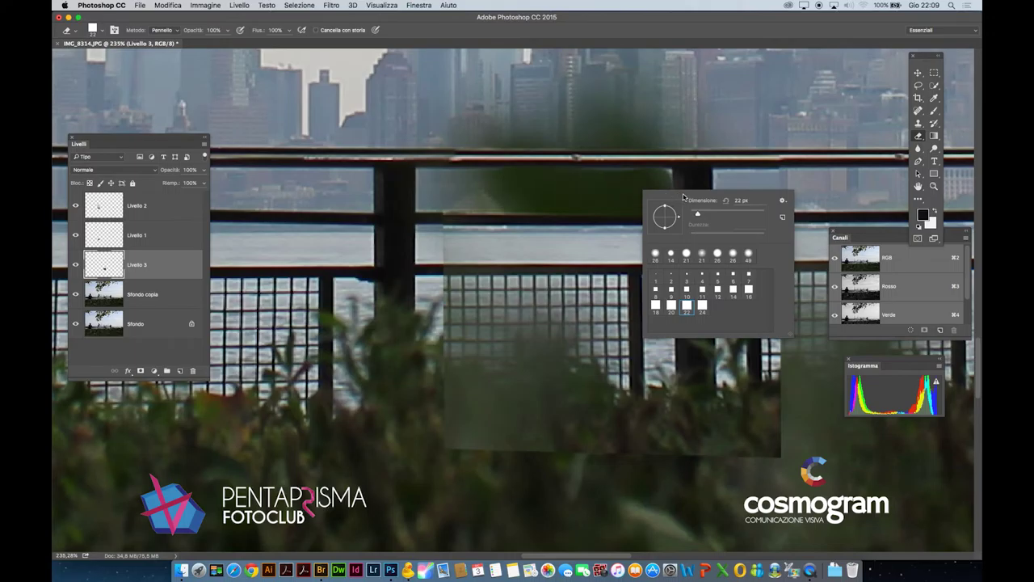
right_click(659, 179)
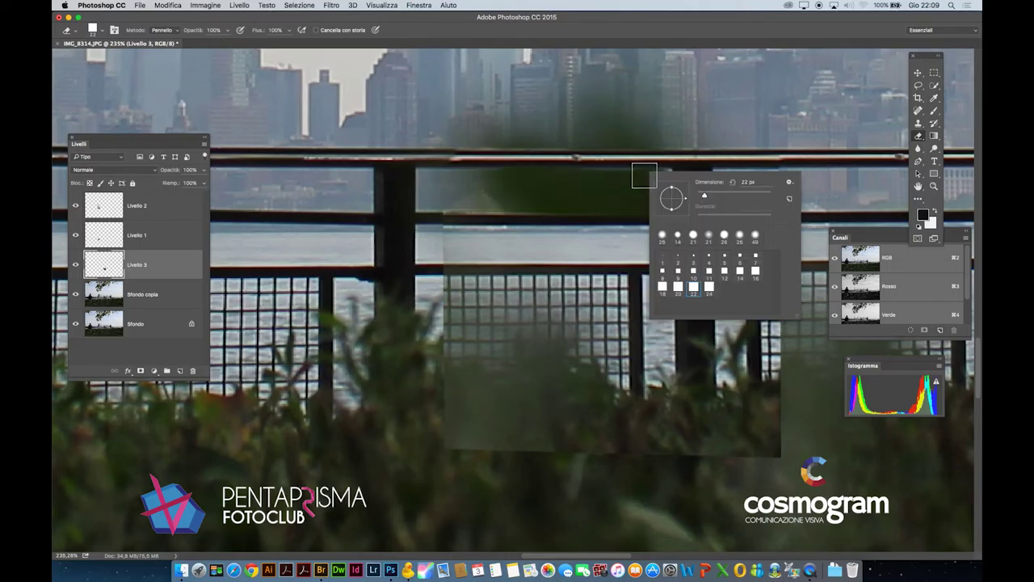
Erase square strips along the Livello 3 patch's water band, undoing the misplaced strokes.
click(644, 175)
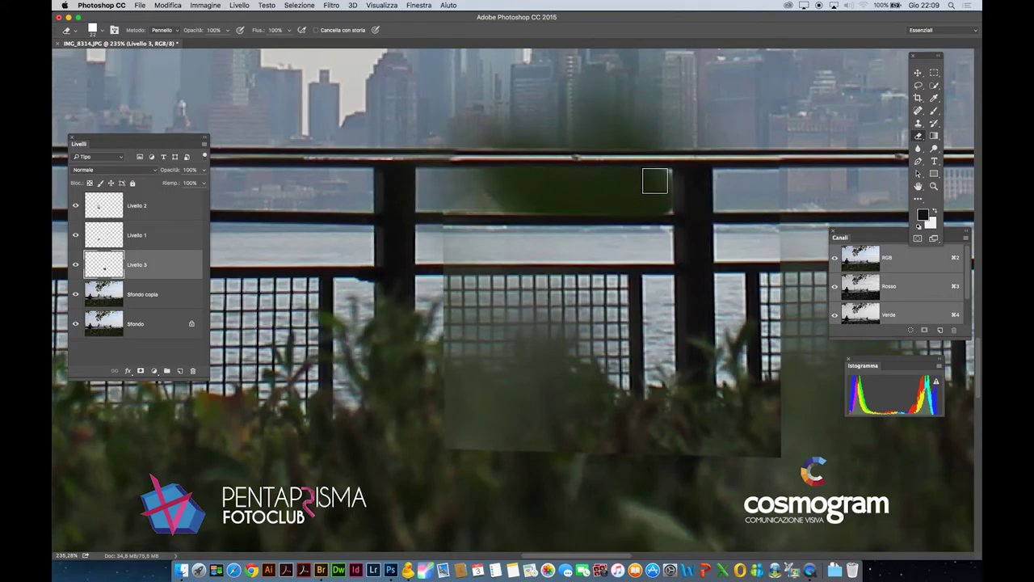
click(661, 239)
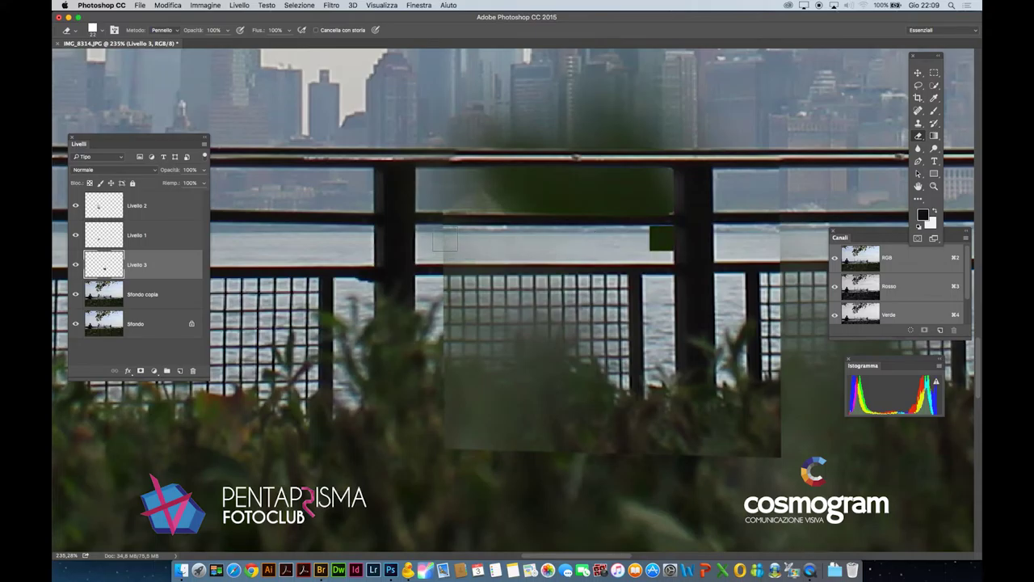
shift+click(444, 238)
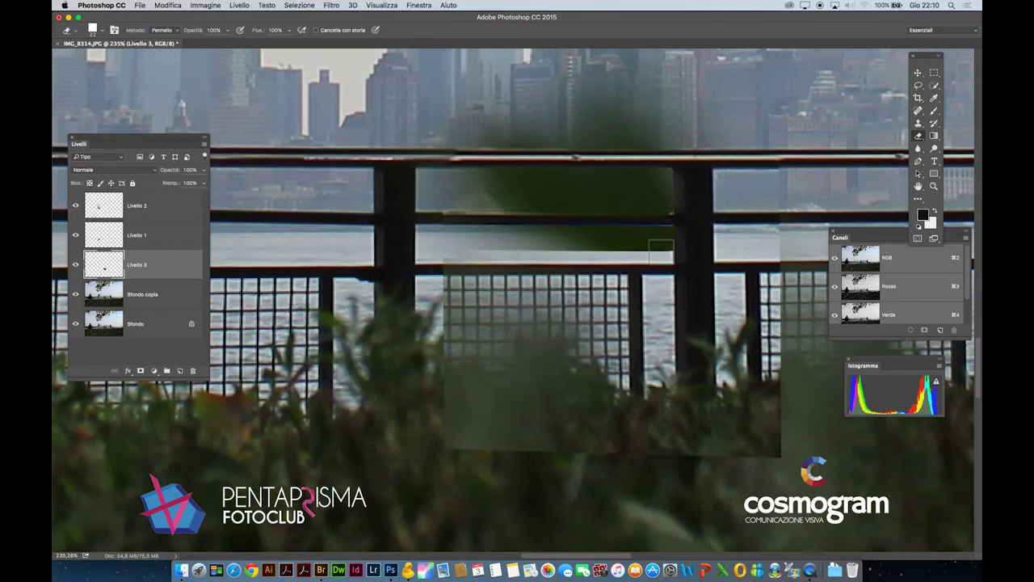
key(super+z)
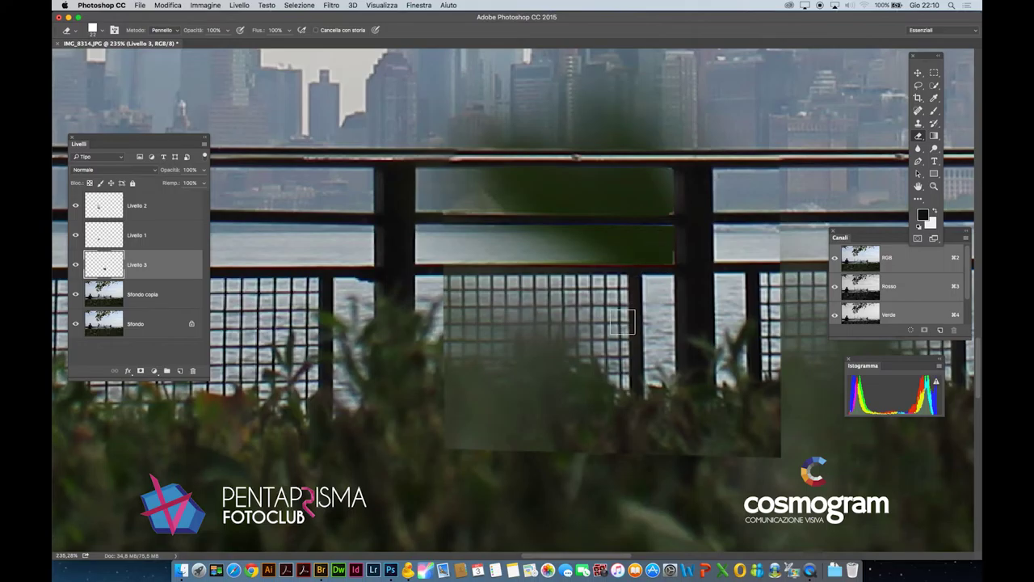
drag(661, 247, 352, 256)
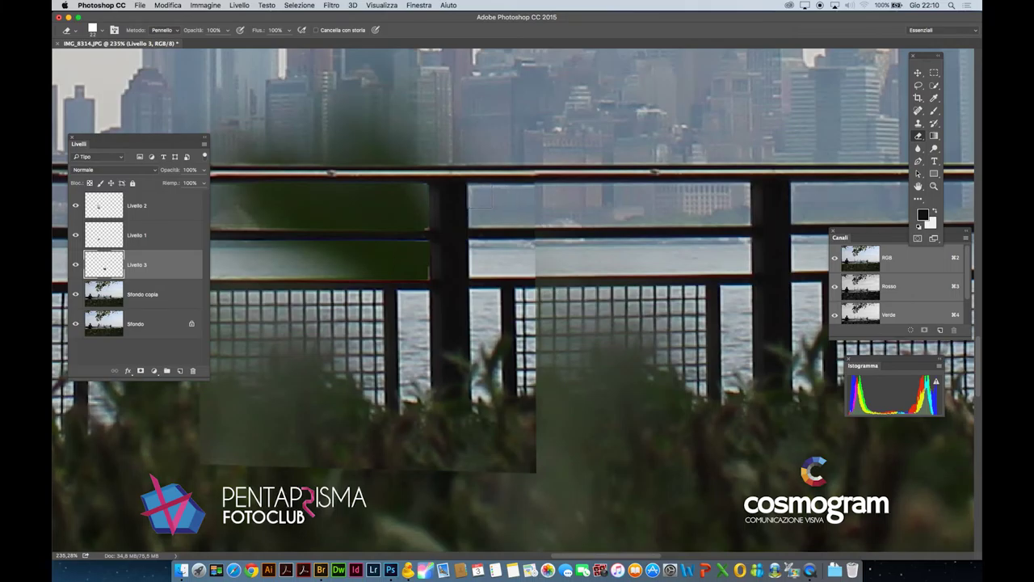
shift+click(480, 196)
key(super+z)
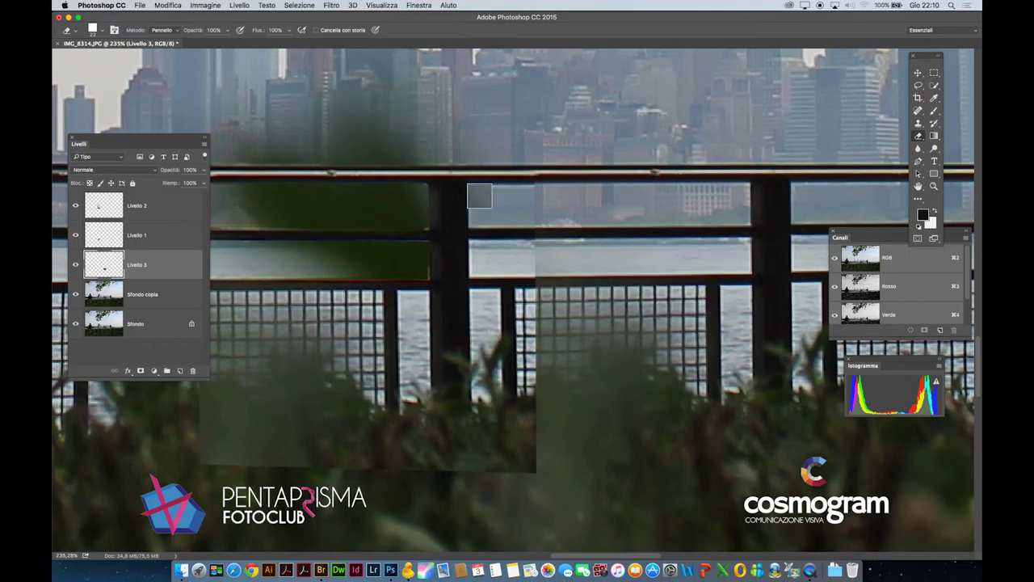
key(super+z)
Clear the leftover light patch pixels along the water strip below the railing.
drag(480, 196, 521, 196)
key(super+z)
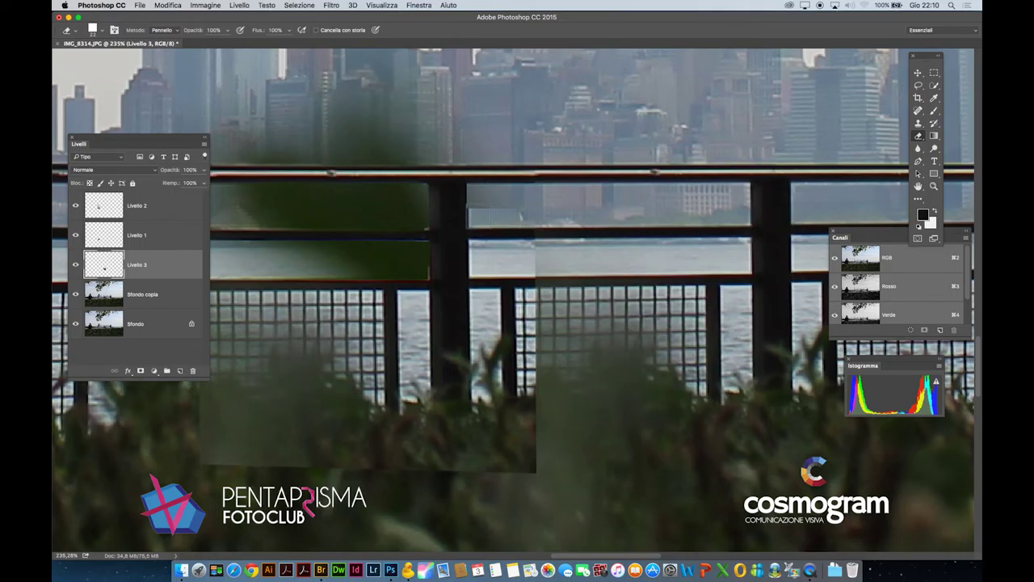
key(super+z)
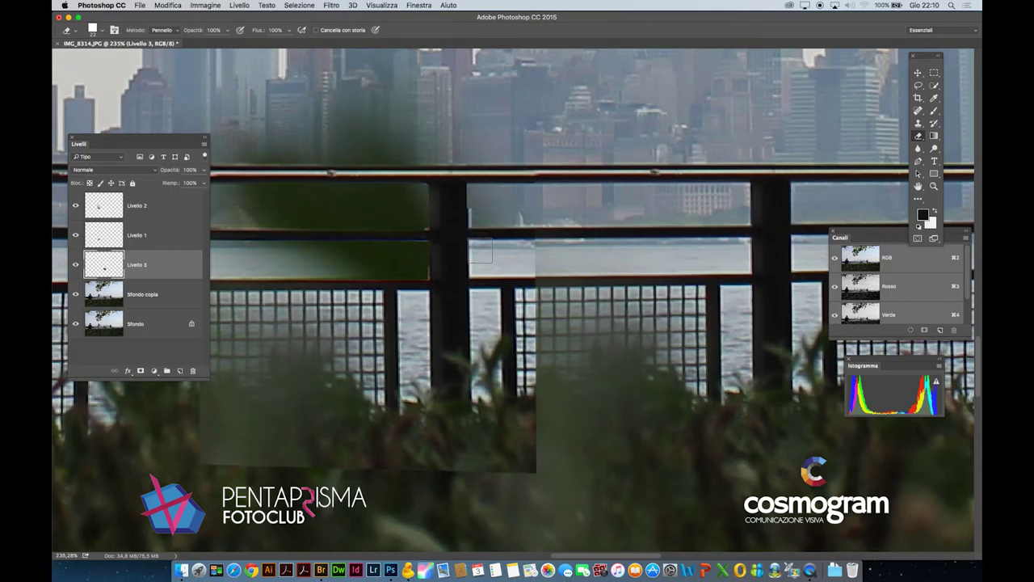
click(481, 251)
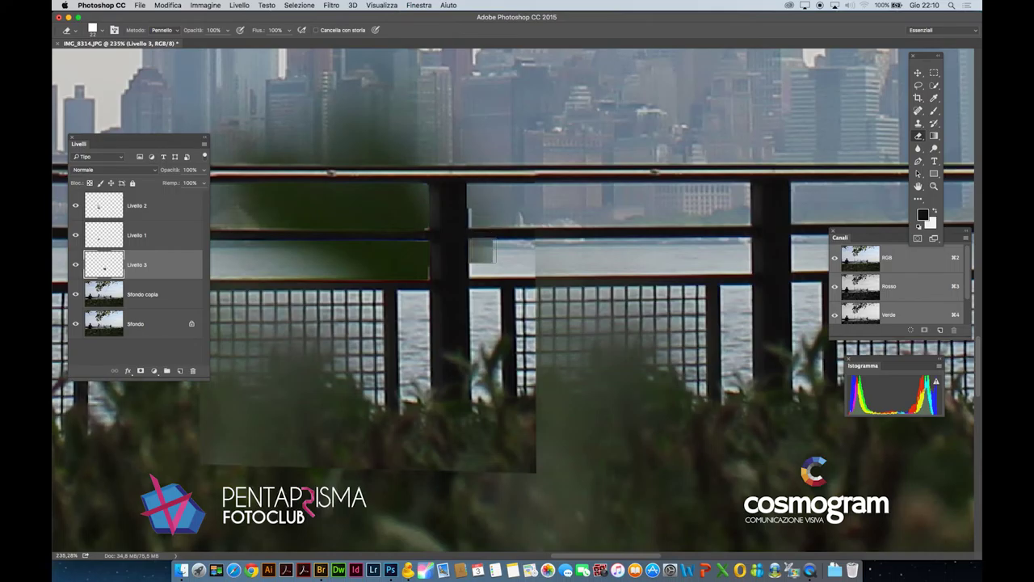
drag(505, 251, 525, 251)
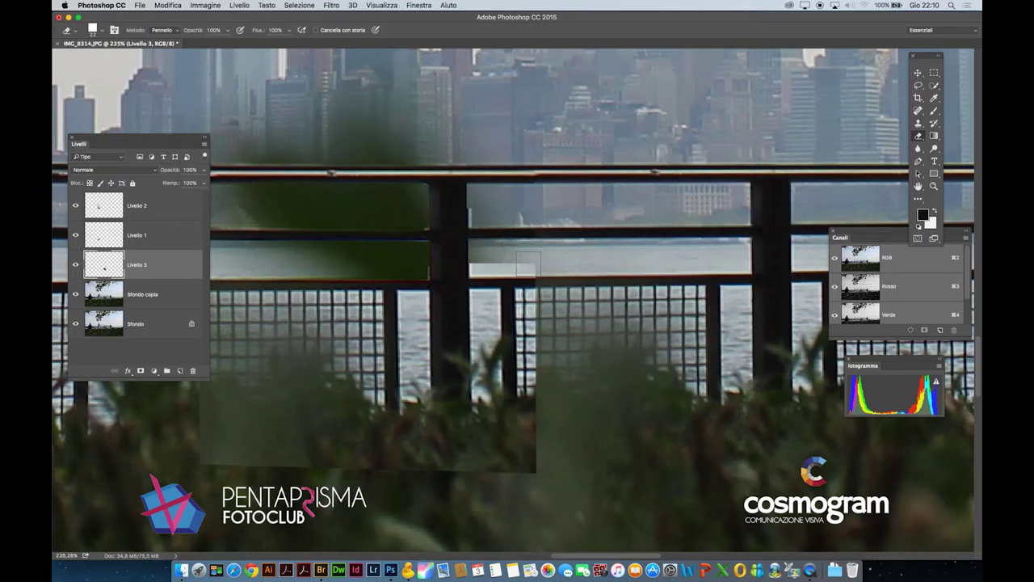
click(528, 265)
drag(482, 269, 523, 269)
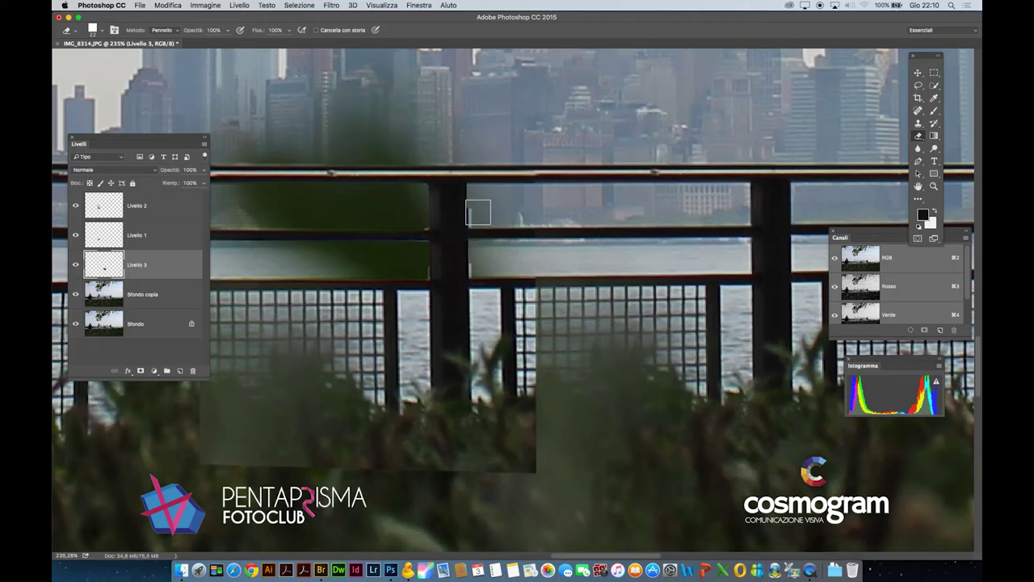
drag(452, 378, 552, 290)
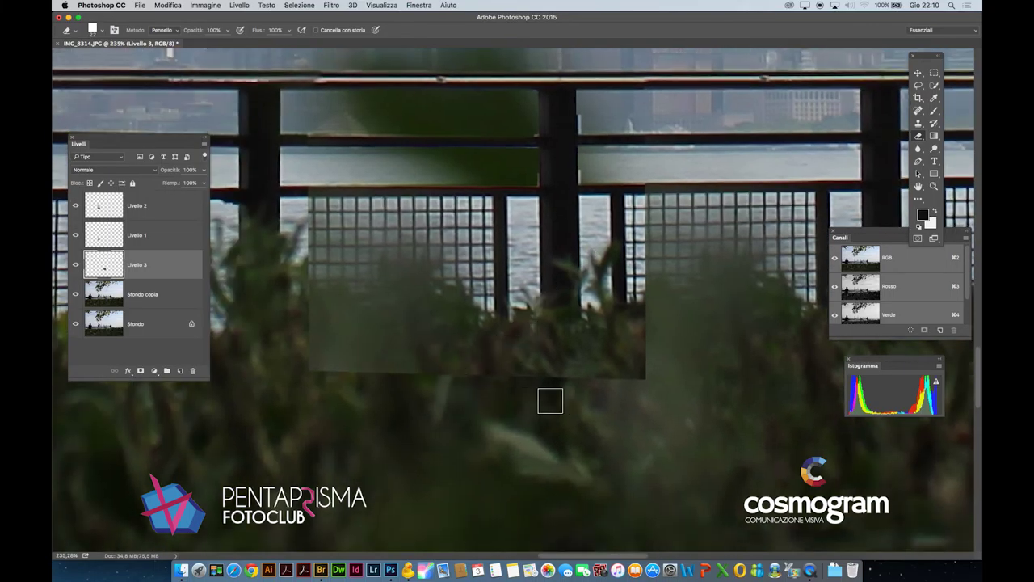
Switch the eraser to a soft round 59 px brush.
right_click(573, 348)
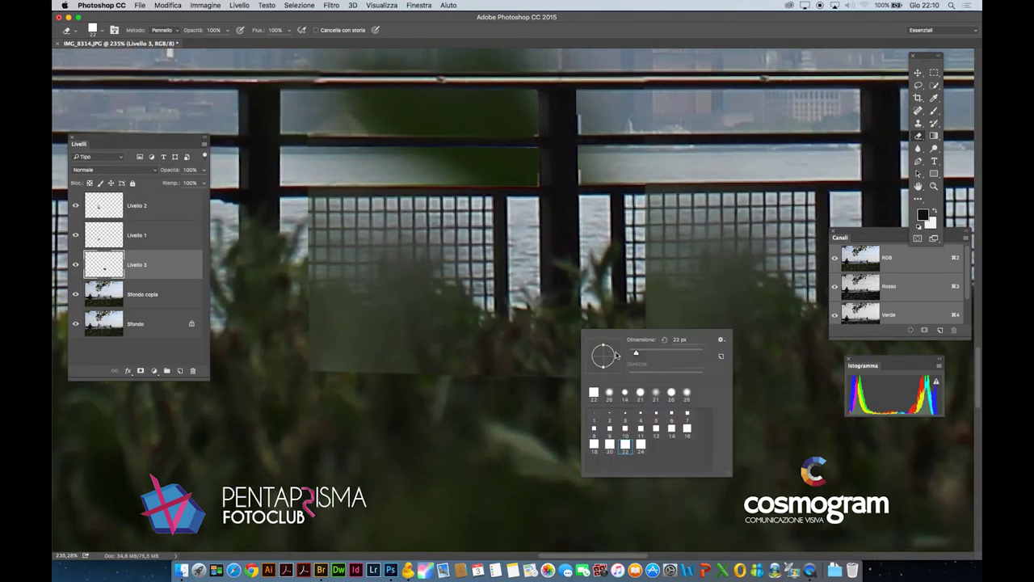
click(657, 394)
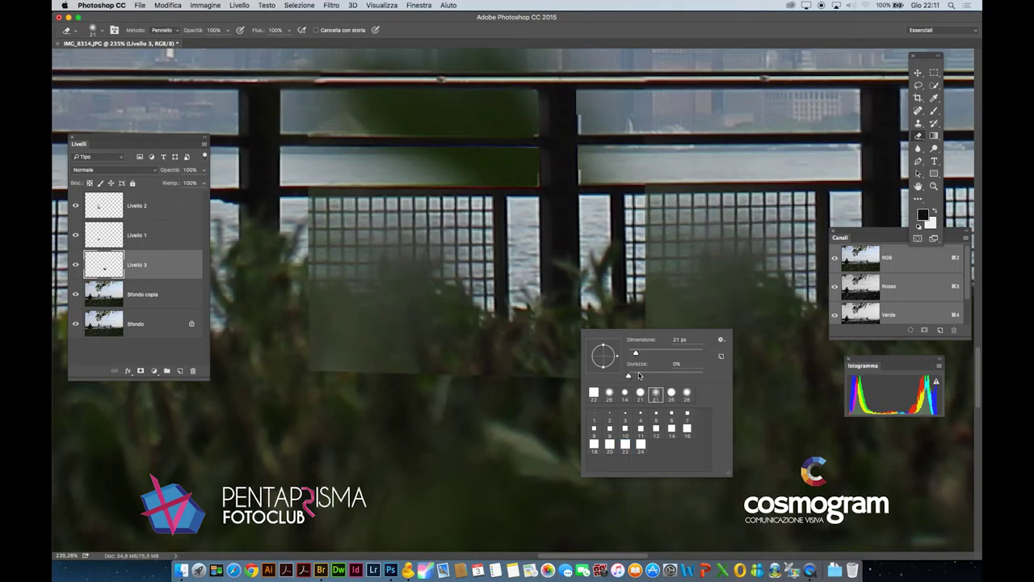
drag(646, 356, 649, 356)
key(alt+bracketleft)
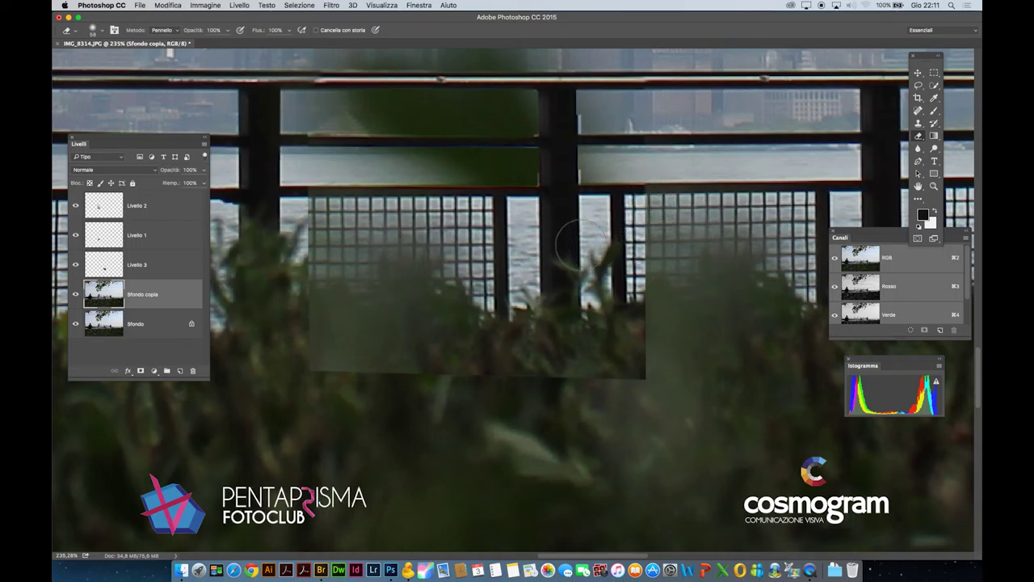
On Livello 3, erase the fence patch's lower right part into the foliage.
click(99, 214)
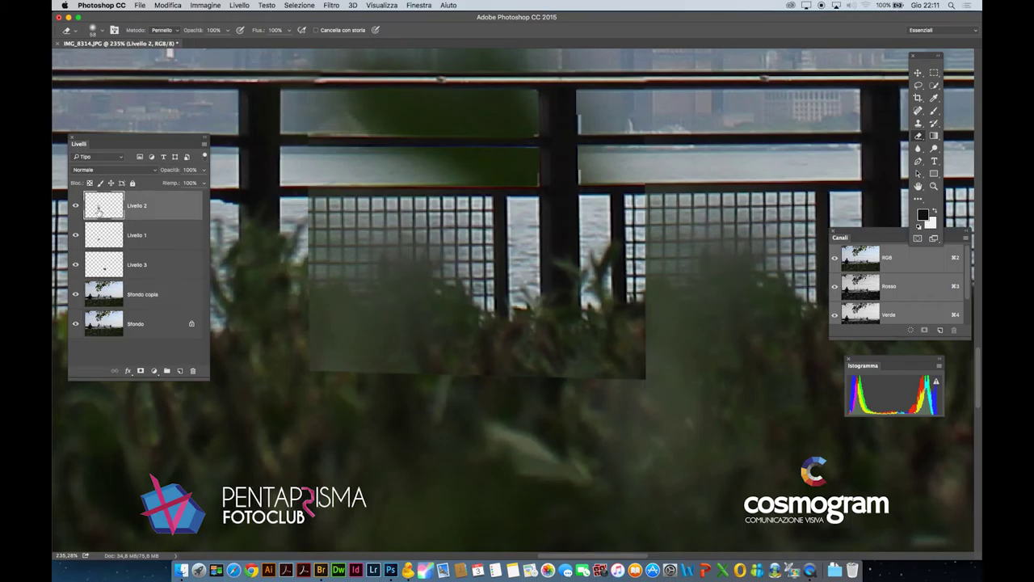
click(76, 264)
click(75, 264)
click(103, 267)
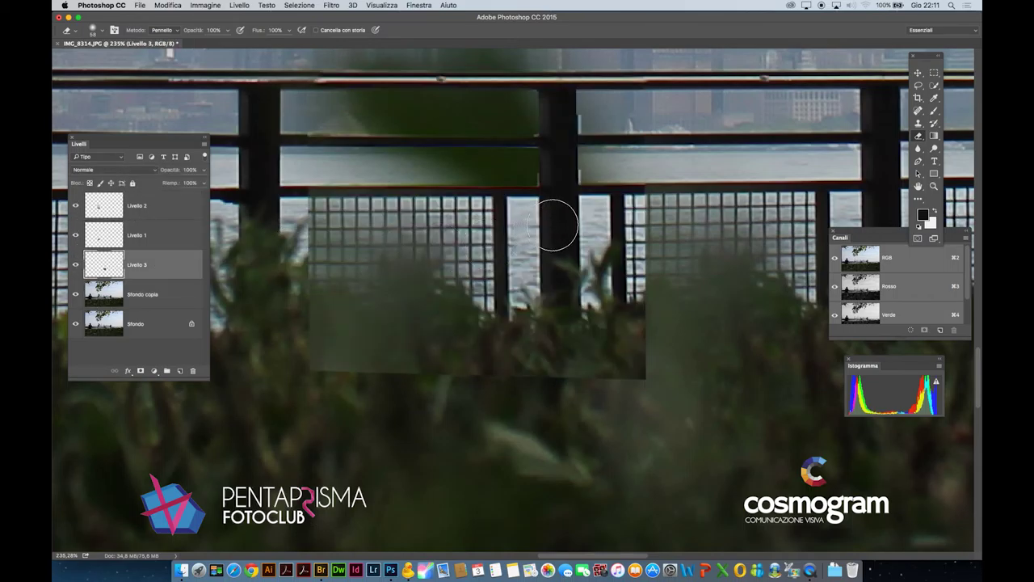
mouse_move(649, 238)
mouse_down()
mouse_move(652, 367)
mouse_move(641, 372)
mouse_move(323, 365)
mouse_move(308, 360)
mouse_move(299, 185)
mouse_move(301, 286)
mouse_move(302, 296)
mouse_move(299, 199)
mouse_move(310, 320)
mouse_move(328, 381)
mouse_up()
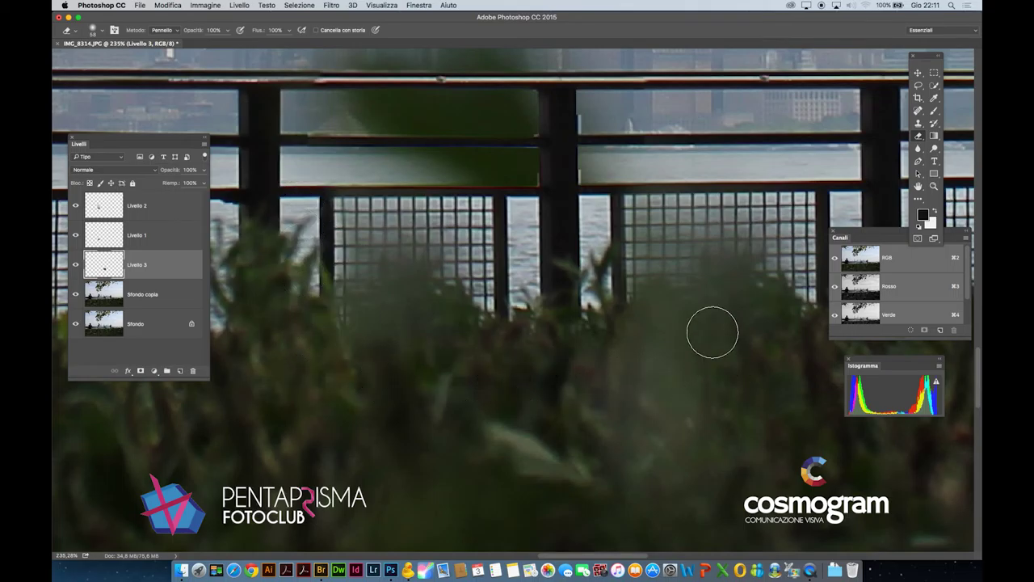
alt+click(671, 283)
alt+click(672, 283)
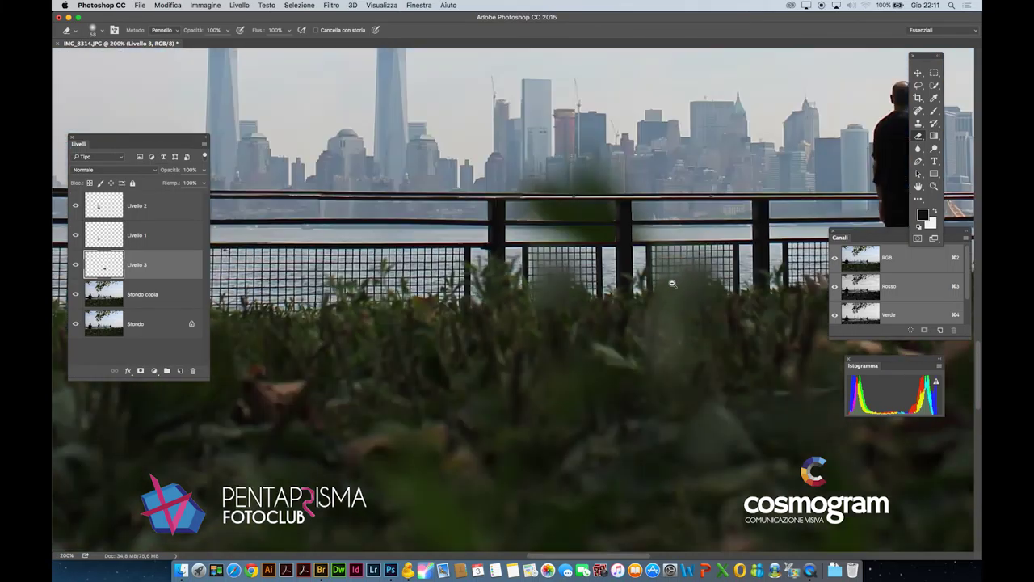
alt+click(672, 283)
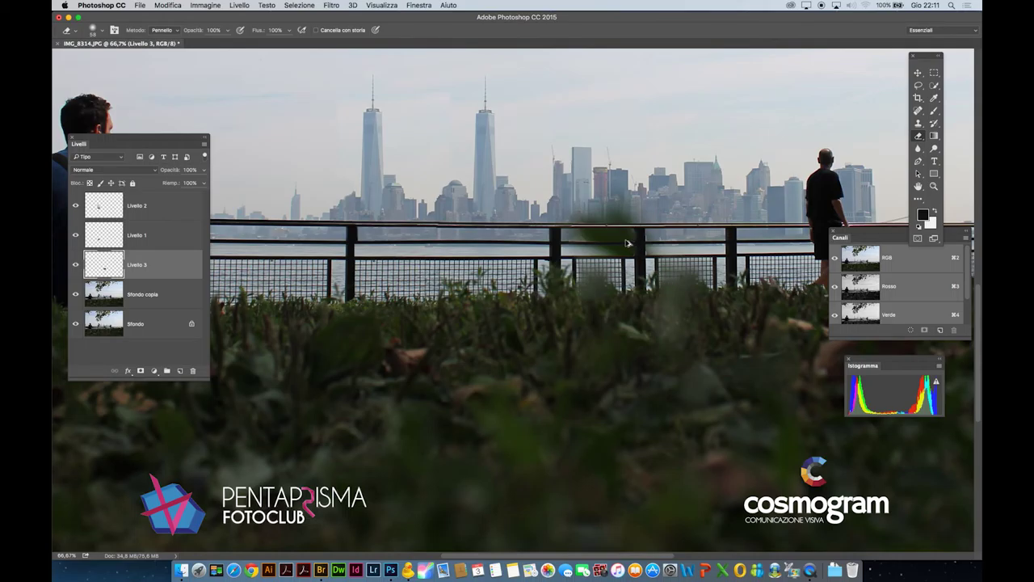
click(74, 265)
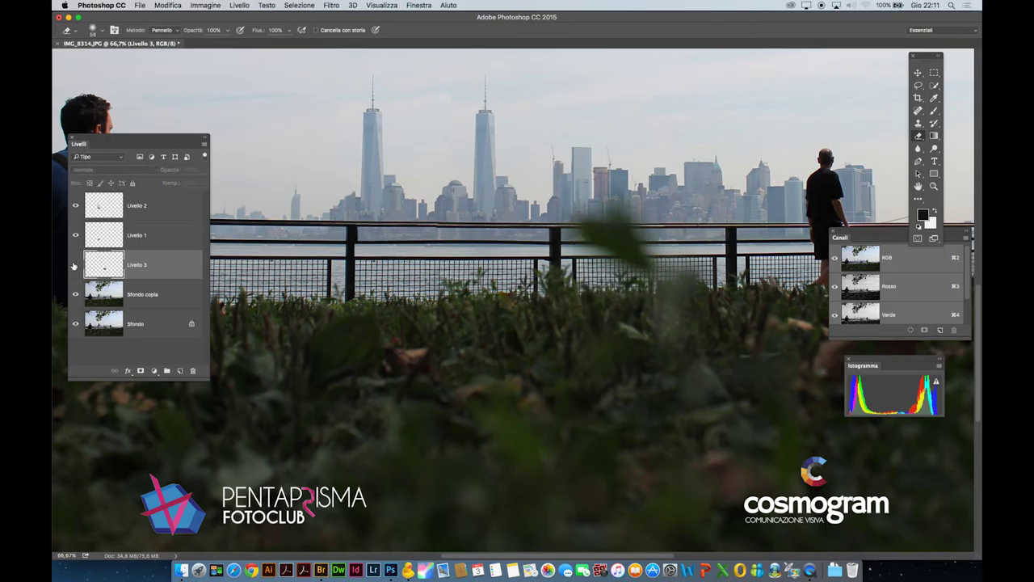
click(74, 265)
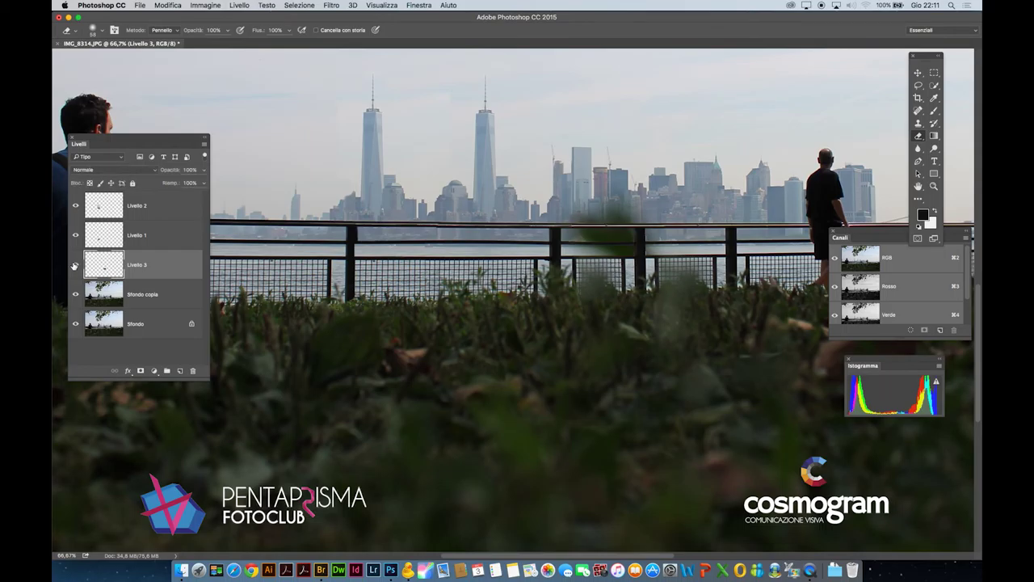
click(74, 265)
click(74, 265)
drag(672, 225, 439, 253)
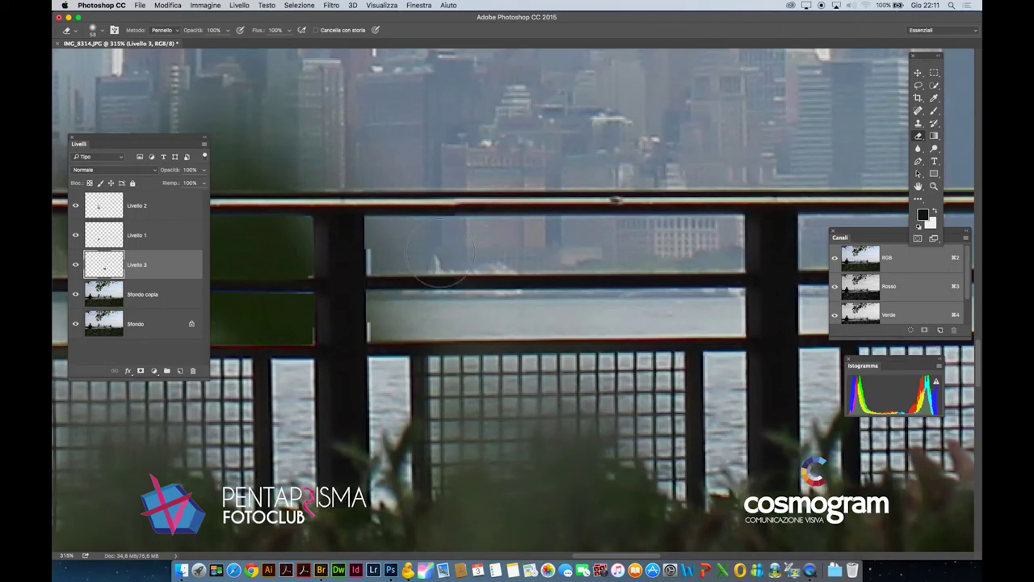
Marquee-select the upper sky gap and lower water gap in the railing, with Sfondo copia active.
click(934, 74)
drag(362, 214, 751, 276)
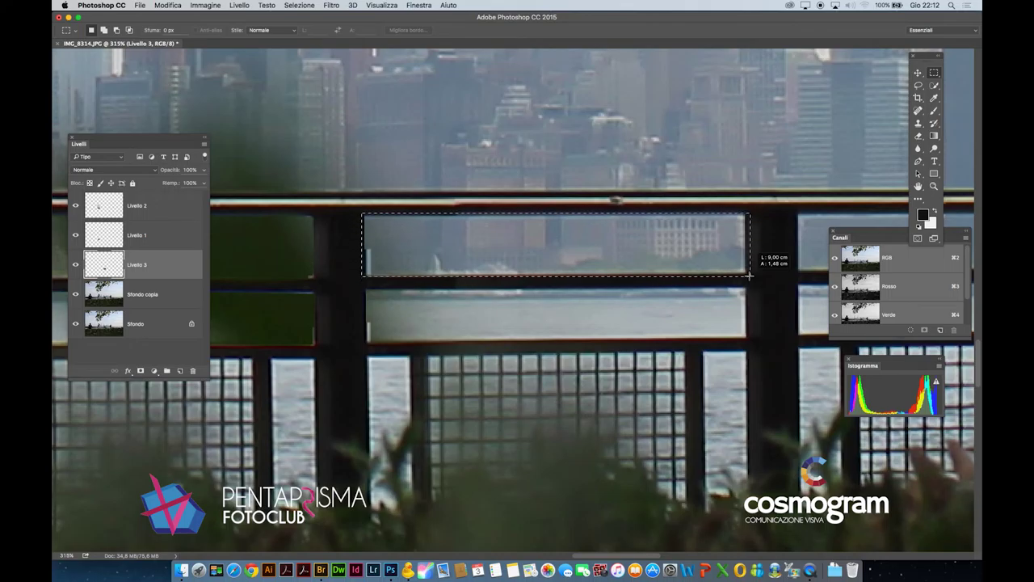
drag(749, 276, 749, 275)
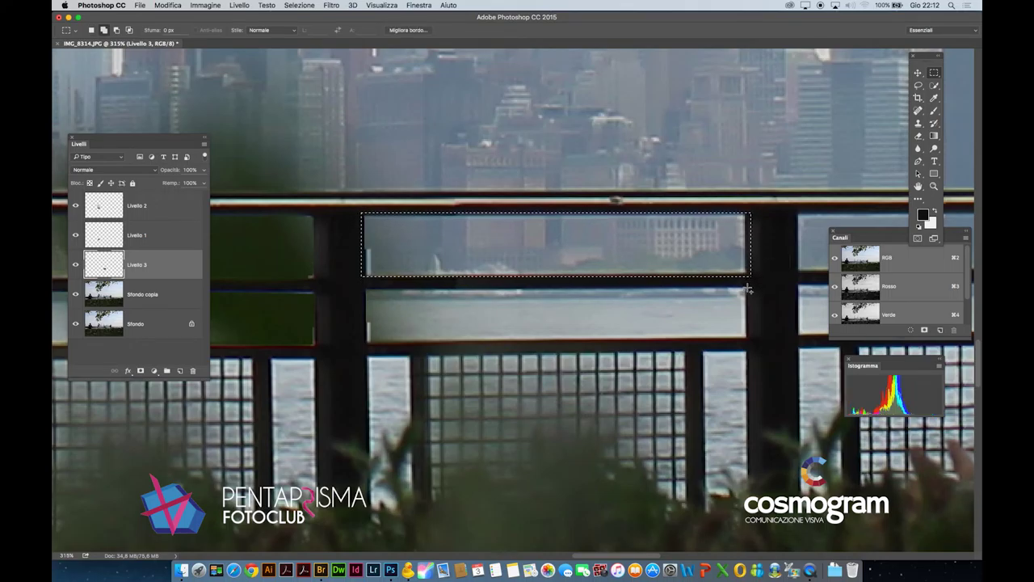
drag(727, 305, 362, 344)
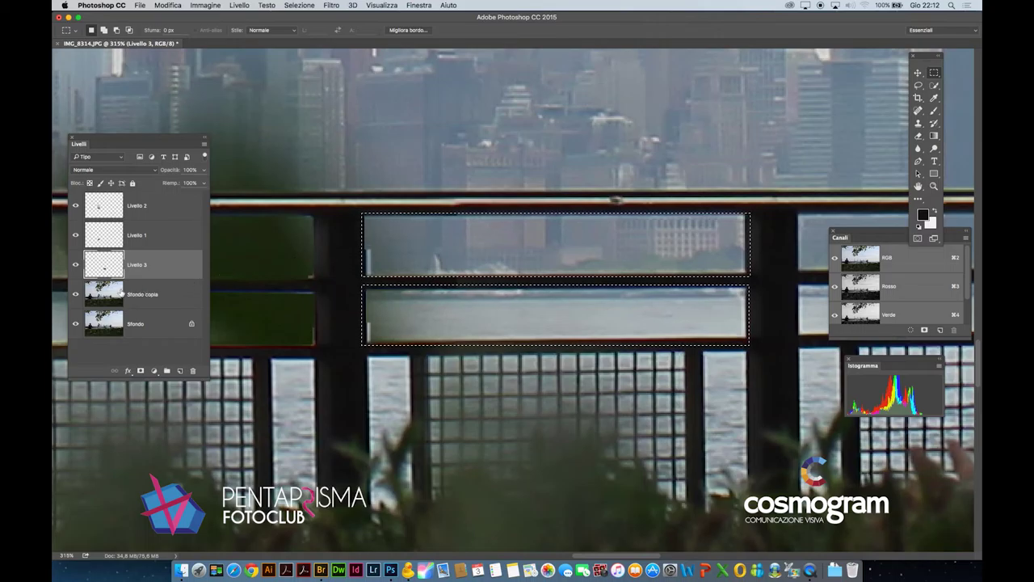
click(98, 291)
Copy the selected strips to a new Livello 4 on top, with Livello 3 just below.
key(super+j)
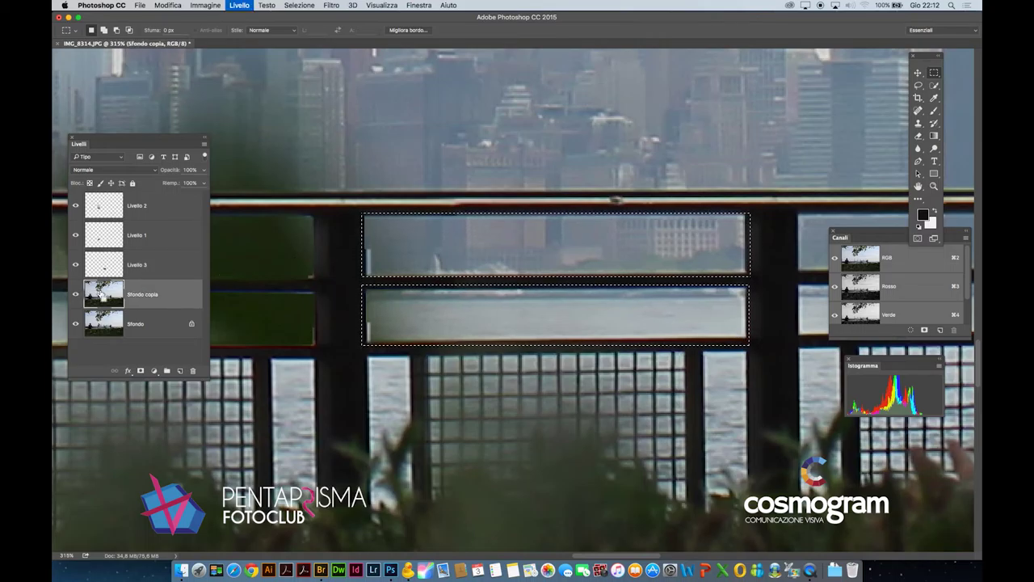
drag(402, 261, 574, 260)
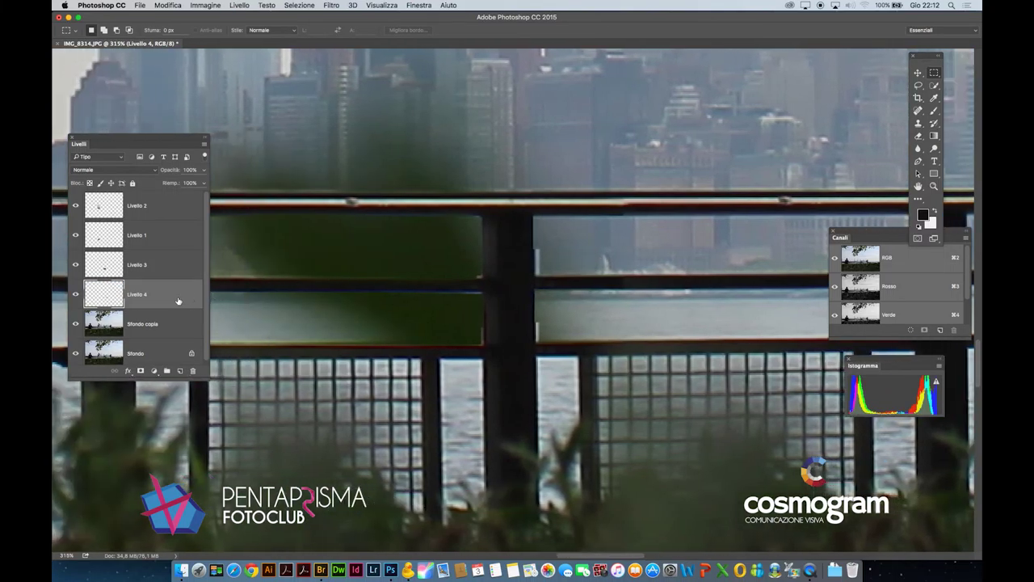
drag(167, 298, 168, 212)
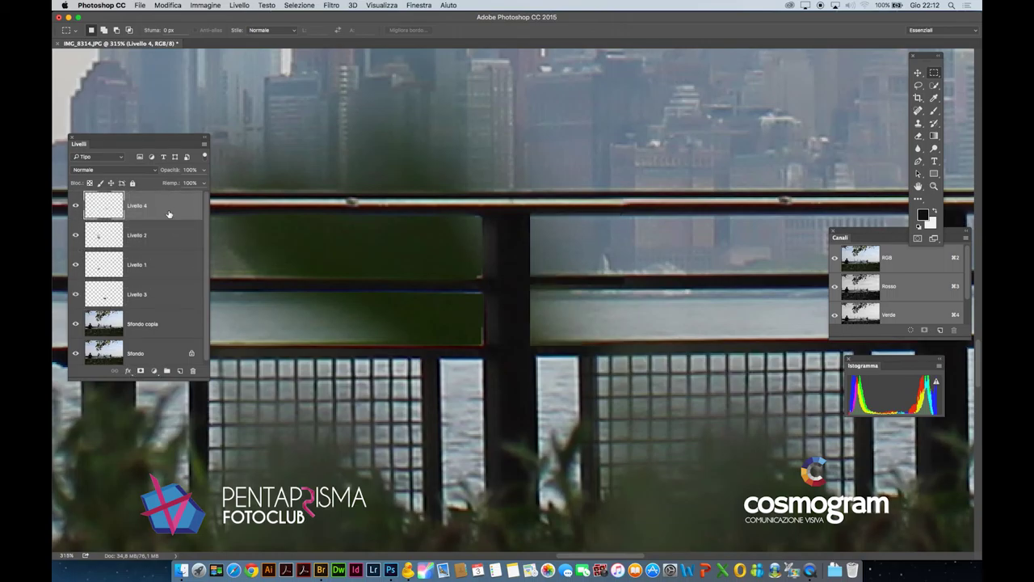
click(154, 297)
drag(153, 297, 161, 223)
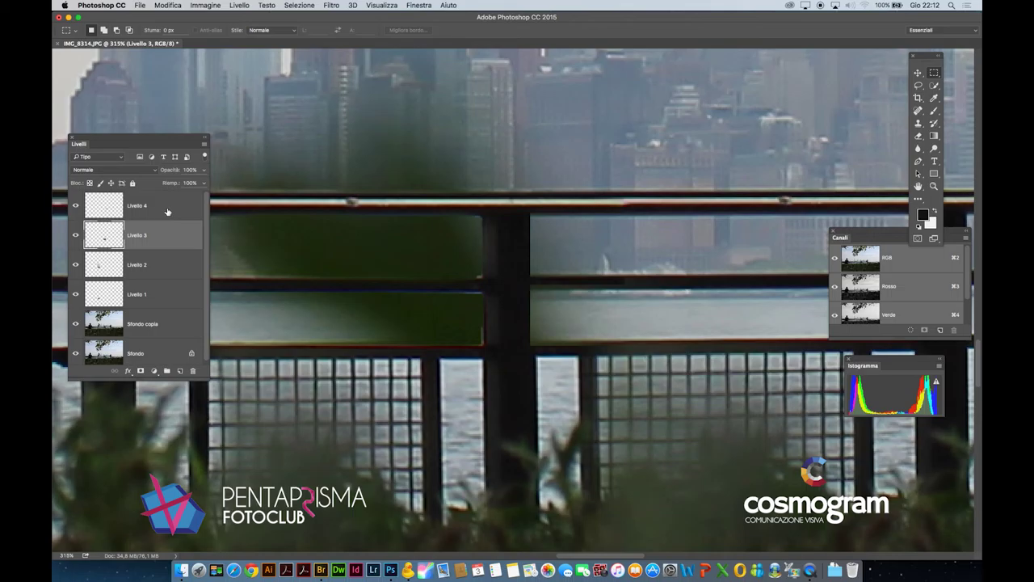
click(169, 213)
Rename Livello 4 to 'tra palo e new york'.
double_click(145, 207)
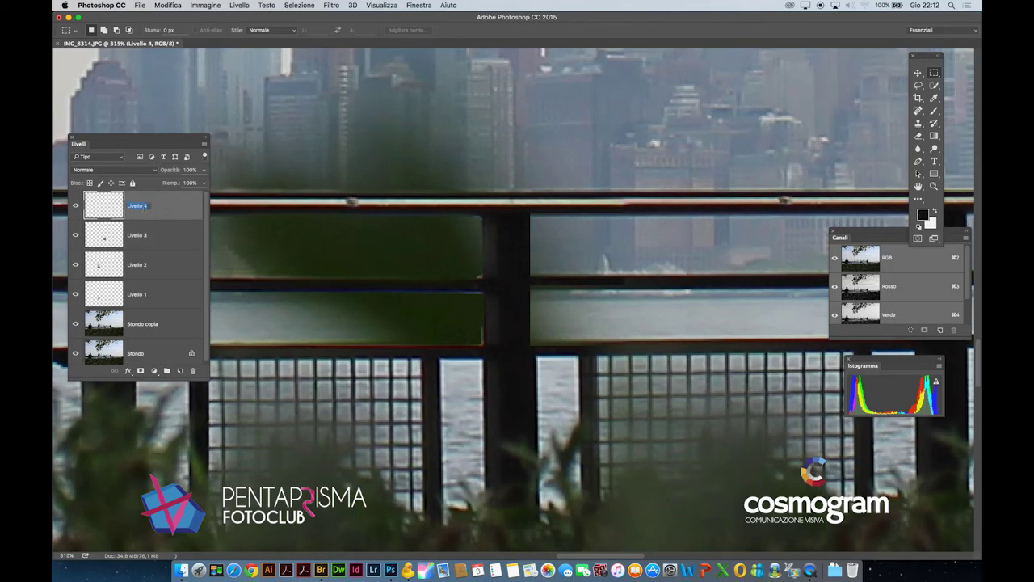
text(tra cielo e terra)
key(BackSpace)
key(BackSpace)
key(BackSpace)
key(BackSpace)
key(BackSpace)
key(BackSpace)
key(BackSpace)
text(palo e new york)
key(Return)
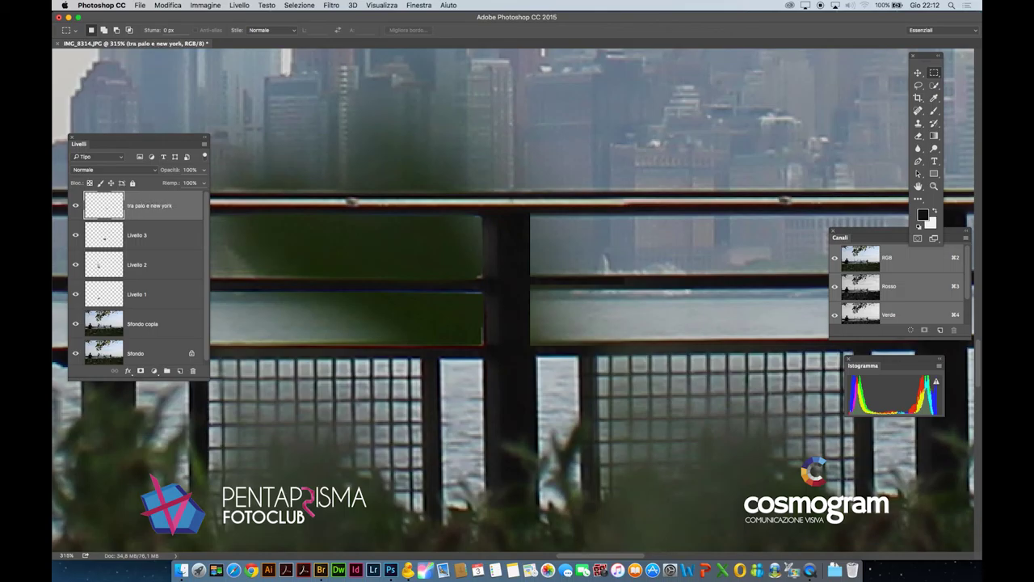
Rename Livello 3 to 'parte centrale', then reselect the 'tra palo e new york' layer.
click(75, 236)
click(75, 236)
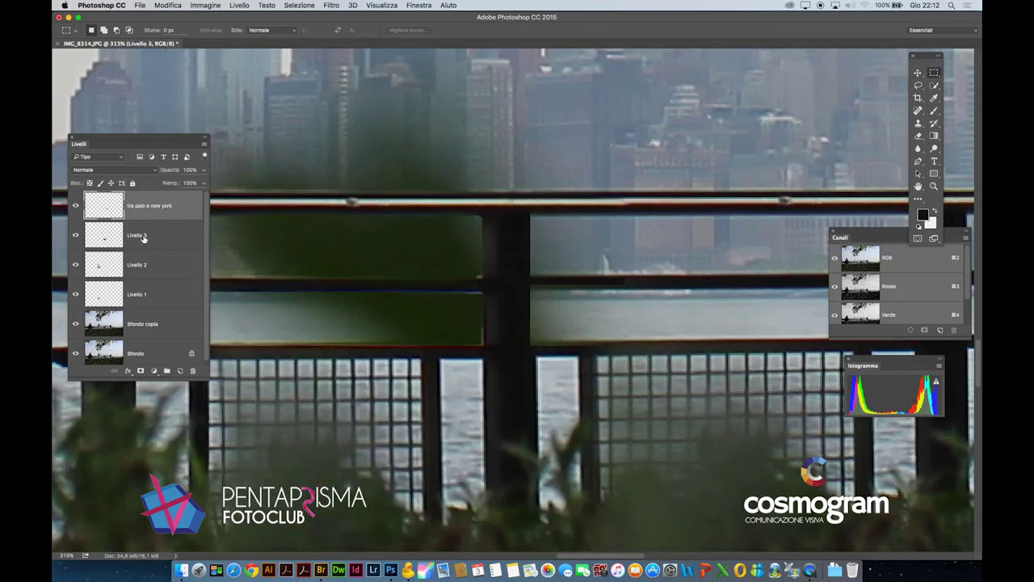
double_click(137, 235)
text(parte centrale)
key(Return)
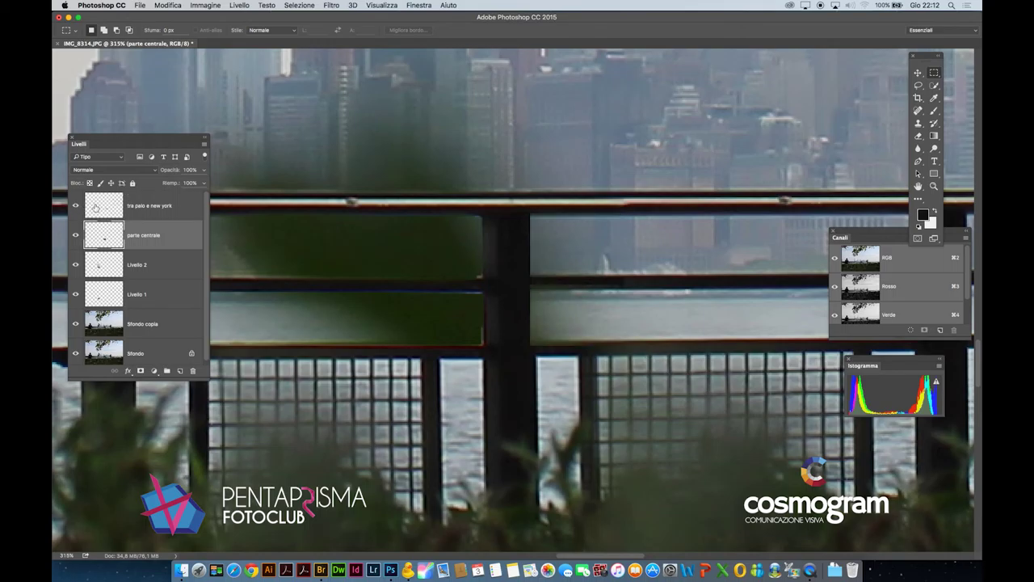
click(113, 206)
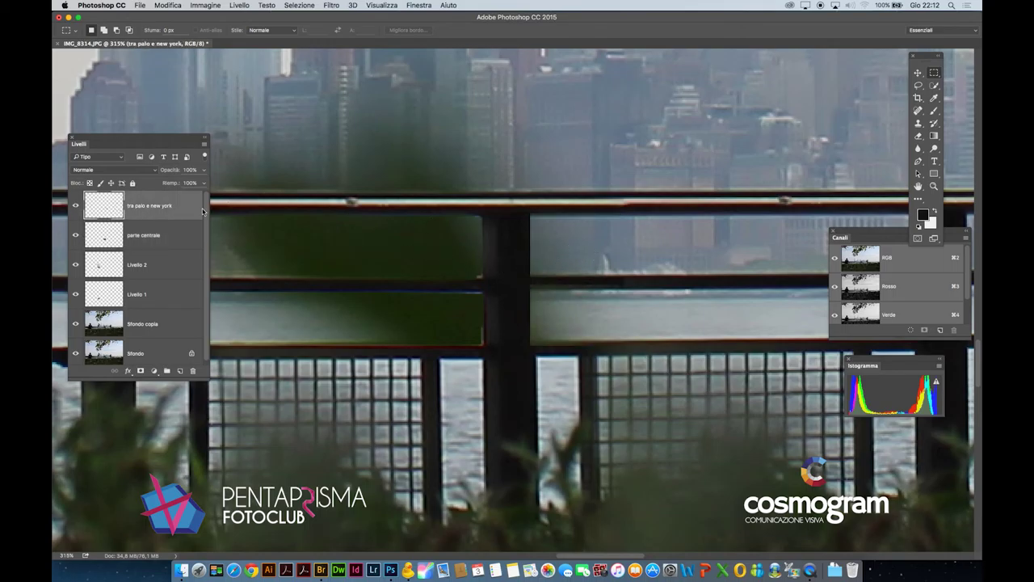
Free-transform the middle railing patch, narrowing its right side so it fits between the posts.
drag(577, 261, 436, 234)
key(Tab)
key(super+0)
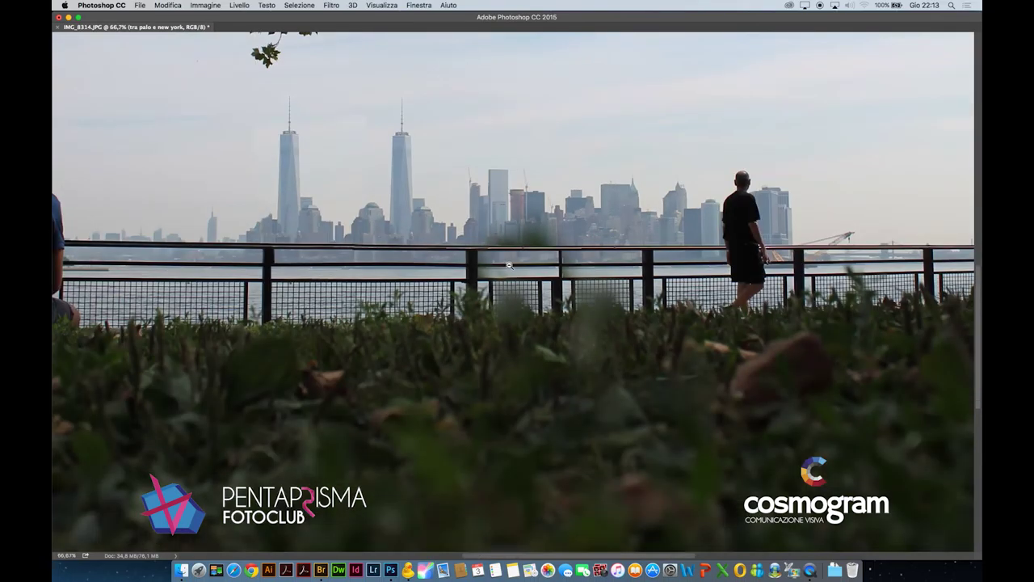
drag(509, 265, 554, 281)
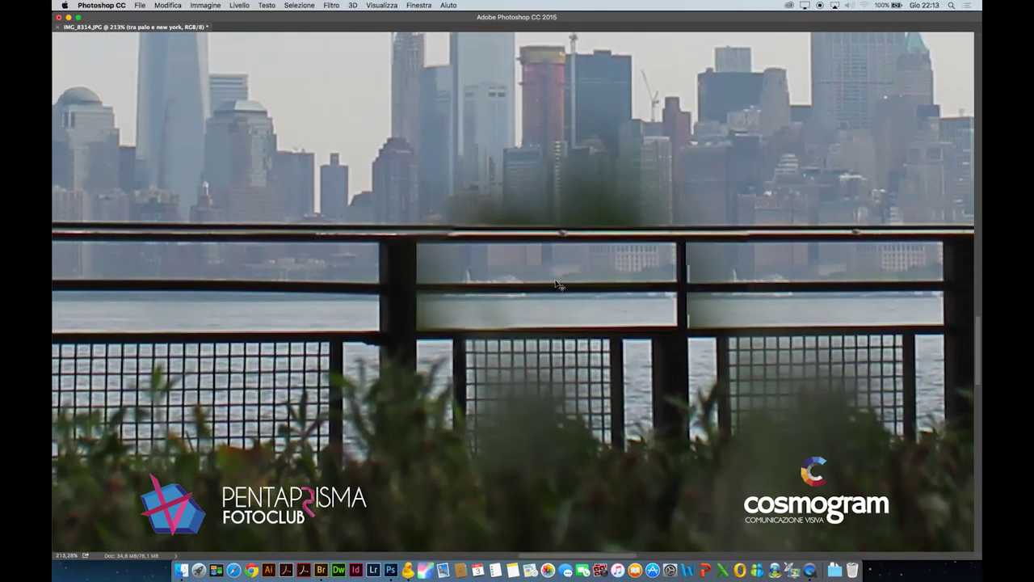
key(Tab)
key(Tab)
key(super+t)
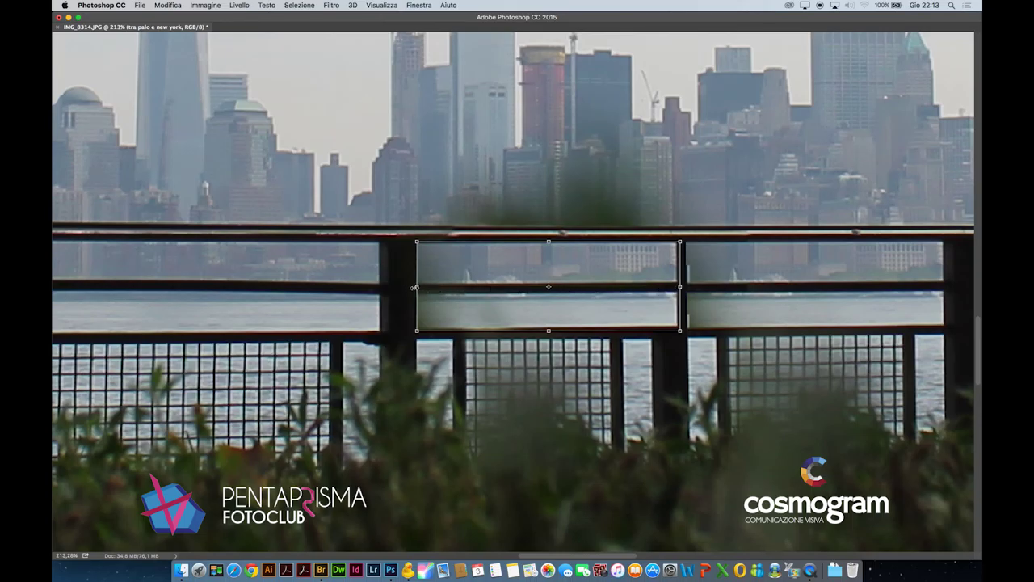
drag(418, 287, 548, 289)
key(super+z)
mouse_move(418, 287)
mouse_down()
mouse_move(510, 287)
mouse_move(420, 286)
mouse_up()
mouse_move(680, 286)
mouse_down()
mouse_move(447, 286)
mouse_move(677, 291)
mouse_up()
key(Return)
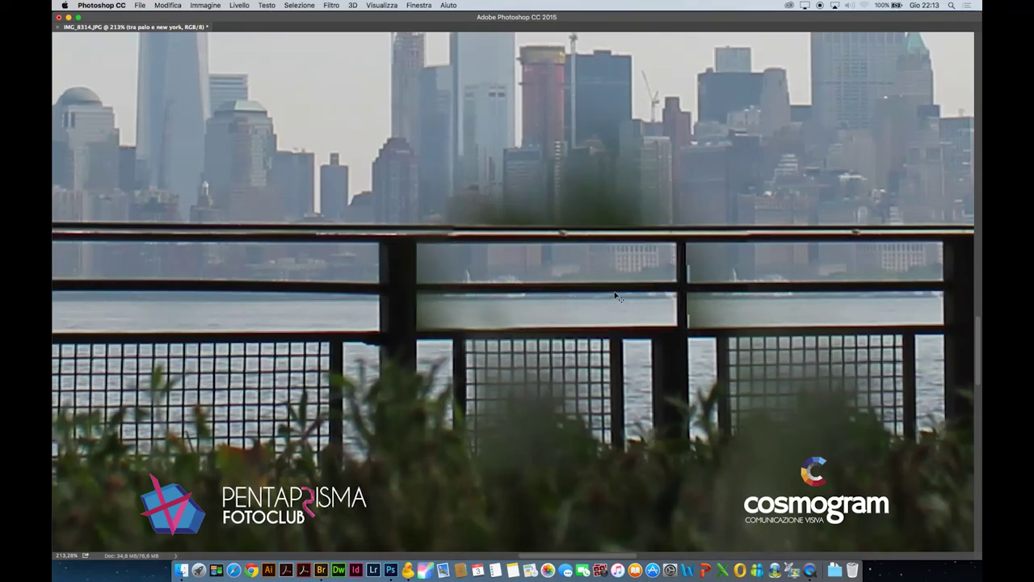
alt+click(642, 304)
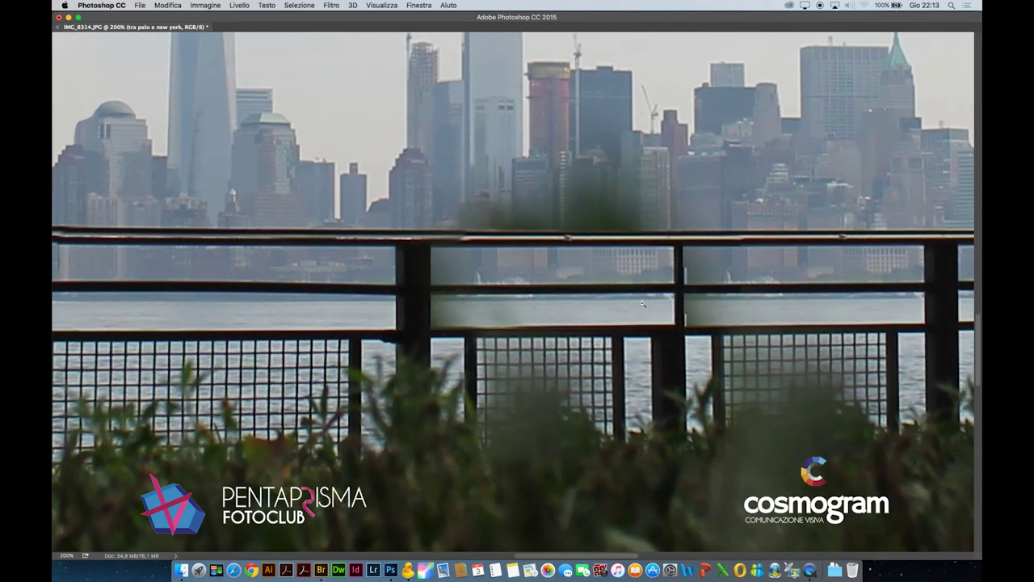
Zoom out over the photo and make Sfondo copia the active layer.
alt+click(642, 304)
drag(642, 302, 682, 303)
scroll(682, 302, down, 5)
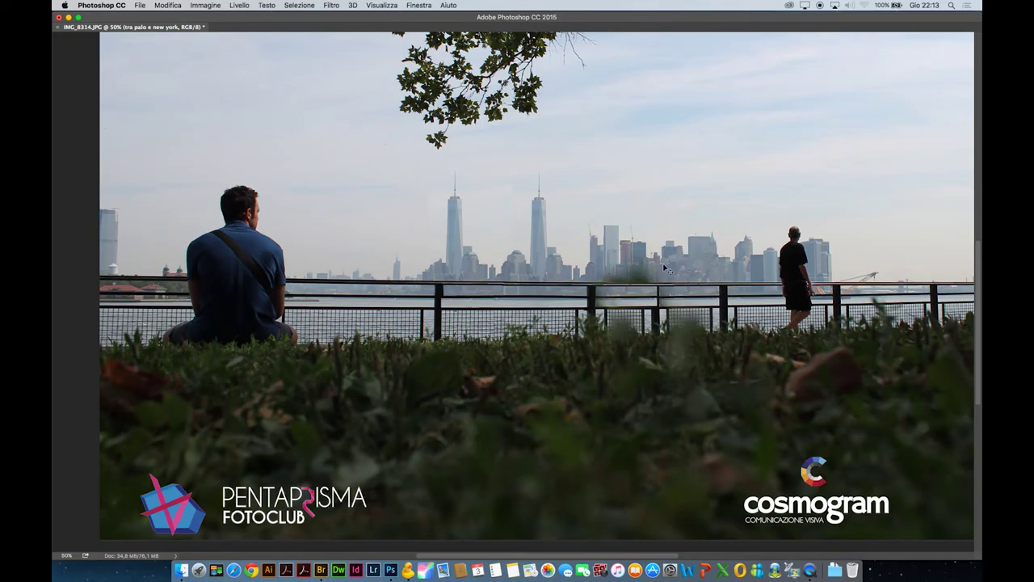
scroll(666, 269, up, 6)
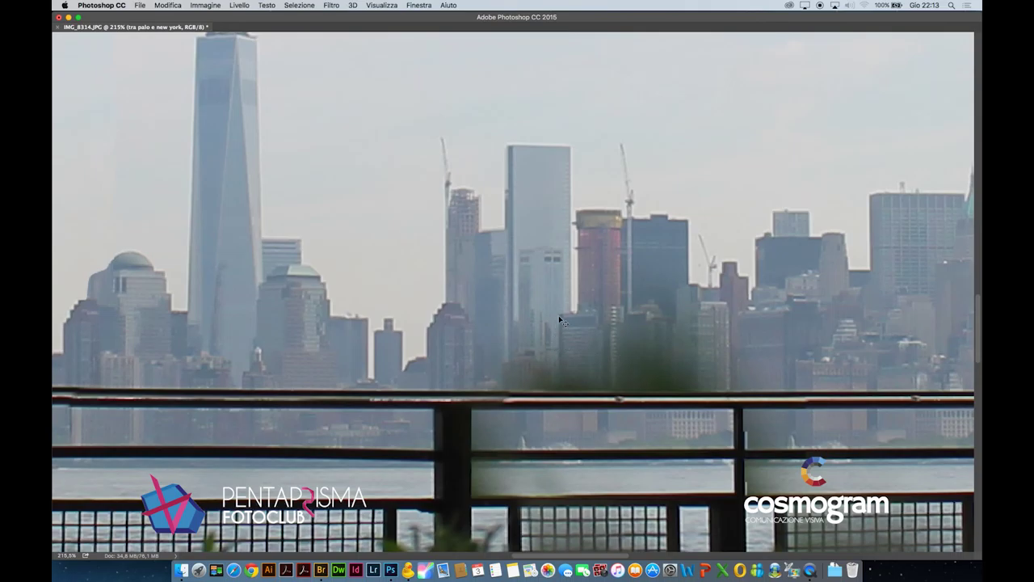
right_click(630, 270)
click(602, 271)
key(Tab)
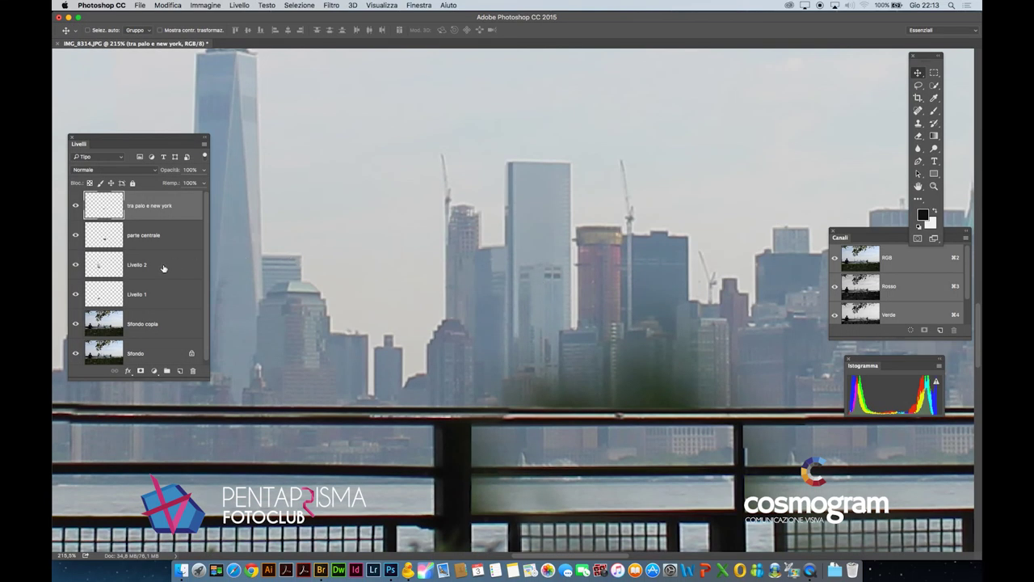
click(123, 324)
key(Tab)
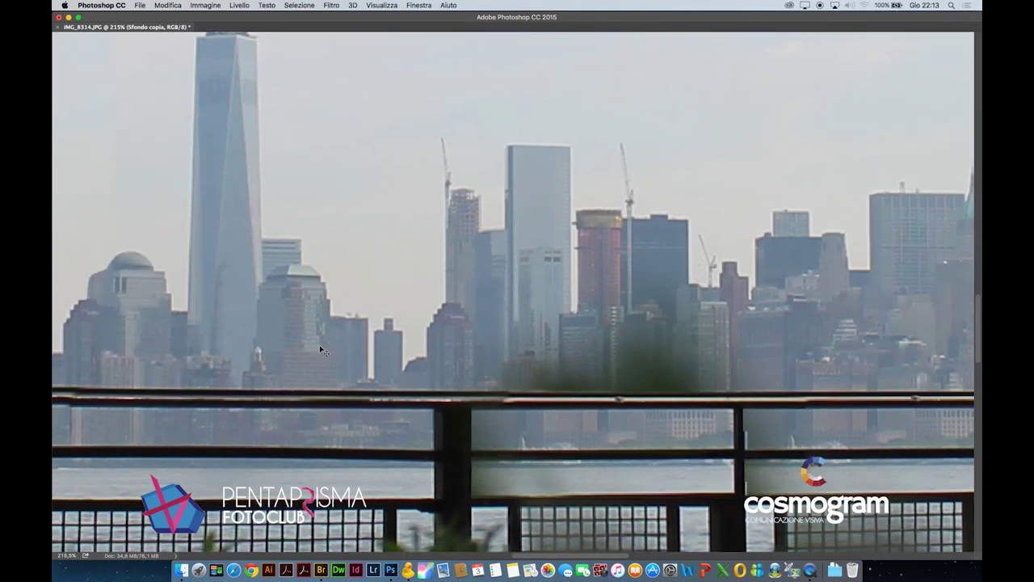
Copy a rectangle around the tall tower onto new layer Livello 3, moved above parte centrale.
drag(337, 369, 502, 333)
key(super+minus)
key(super+minus)
key(super+minus)
key(super+minus)
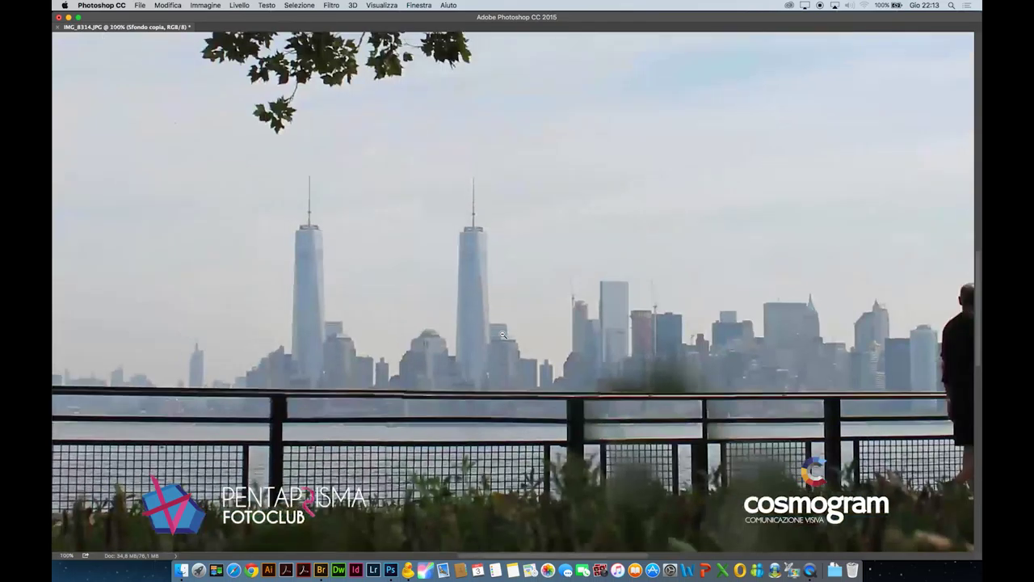
drag(449, 245, 528, 388)
key(super+j)
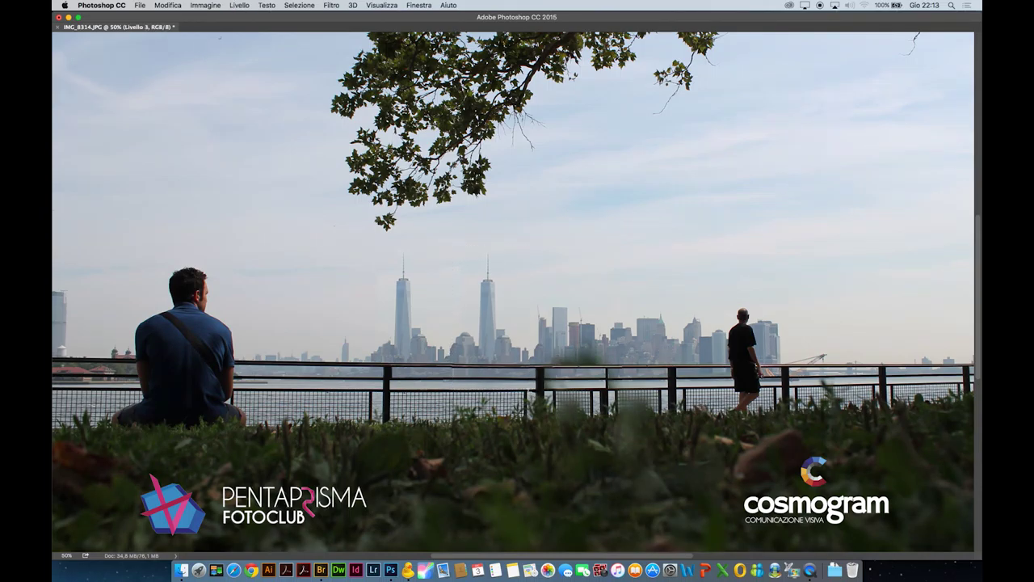
key(Tab)
drag(134, 324, 156, 198)
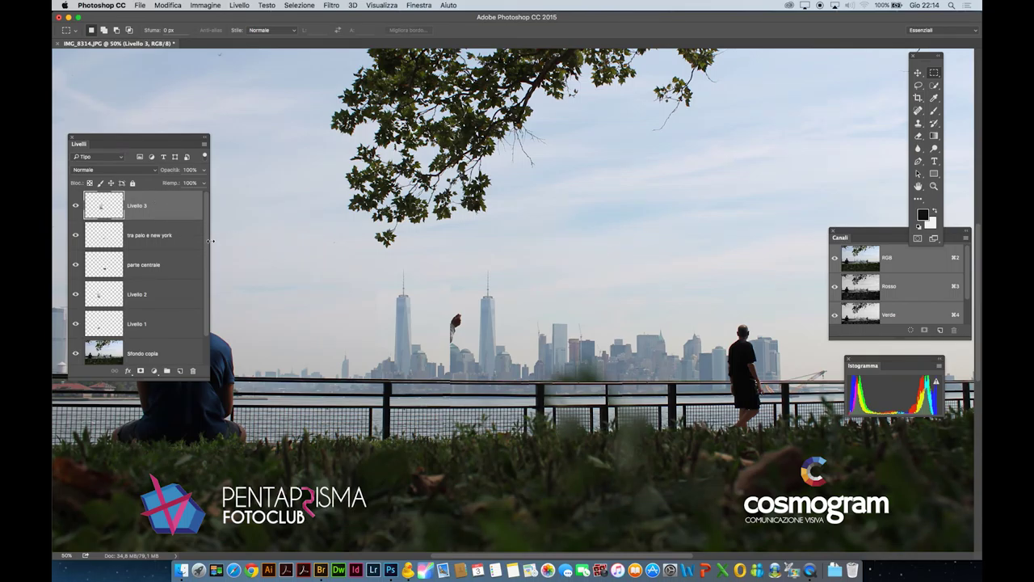
Move the copied tower right into the skyline and put Livello 3 at the top.
key(super+z)
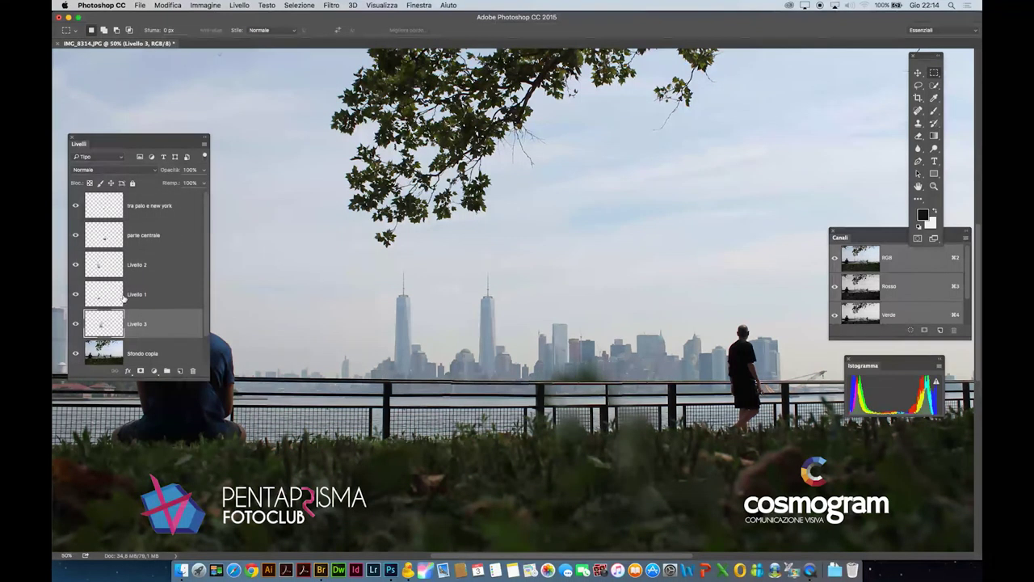
key(v)
drag(456, 324, 546, 357)
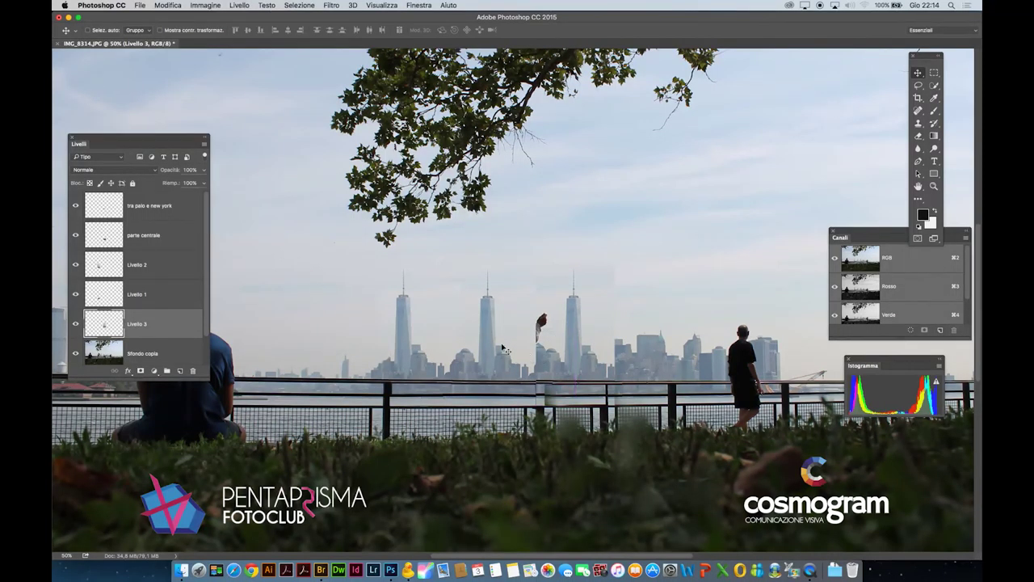
drag(118, 323, 131, 202)
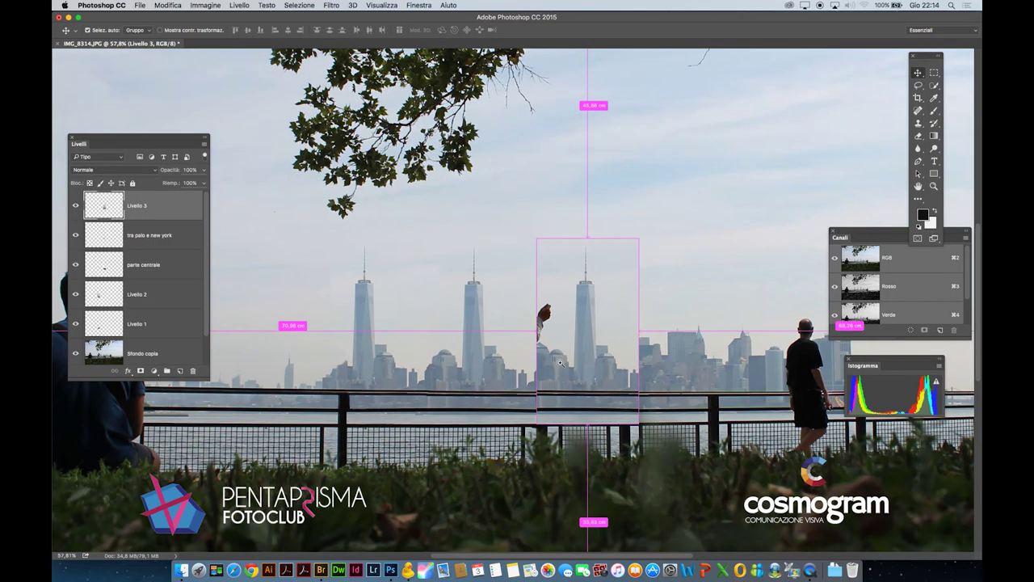
scroll(532, 352, up, 8)
drag(598, 390, 596, 393)
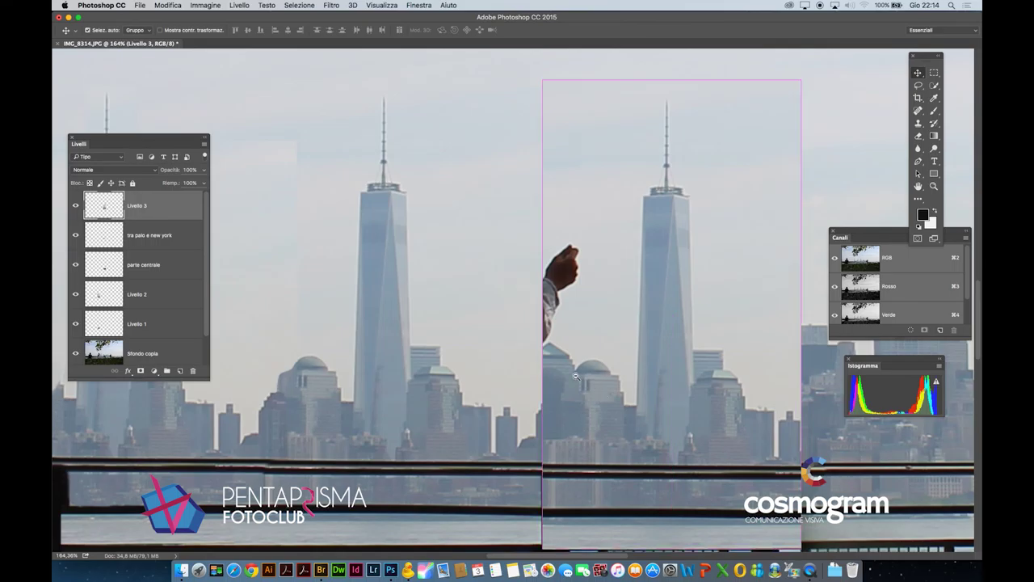
Erase the raised hand overlapping the tower copy.
key(e)
mouse_move(602, 255)
mouse_down()
mouse_move(573, 257)
mouse_move(540, 331)
mouse_move(568, 301)
mouse_move(557, 320)
mouse_move(560, 278)
mouse_move(536, 327)
mouse_move(539, 388)
mouse_move(548, 359)
mouse_move(546, 340)
mouse_move(528, 423)
mouse_move(547, 327)
mouse_move(569, 336)
mouse_move(562, 357)
mouse_move(591, 315)
mouse_move(603, 282)
mouse_move(577, 271)
mouse_up()
scroll(577, 271, down, 5)
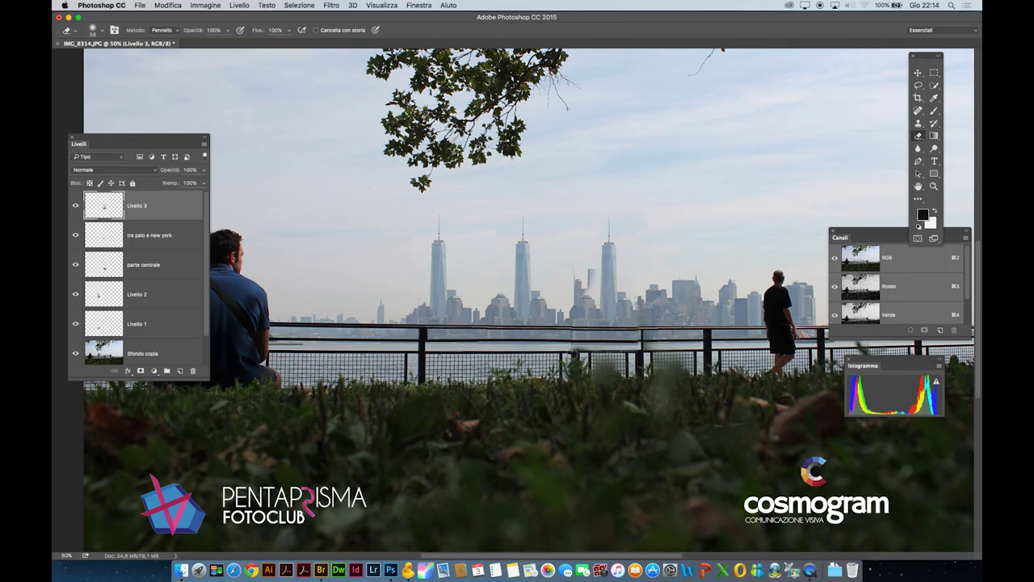
Nudge the Livello 3 tower copy up two arrow-key steps.
right_click(574, 340)
key(Escape)
drag(595, 328, 627, 340)
key(v)
key(Up)
key(Up)
key(Up)
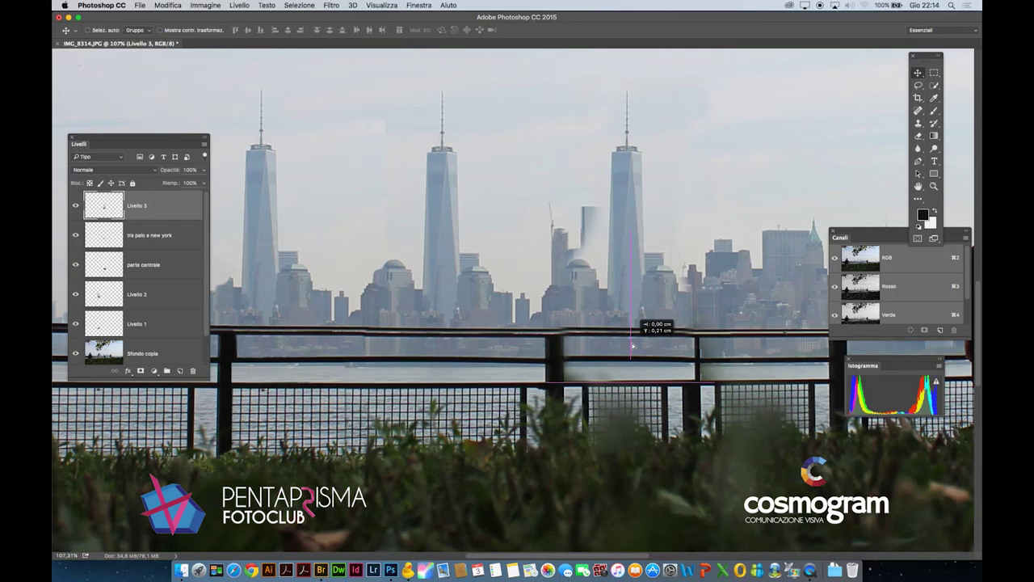
key(Up)
key(Up)
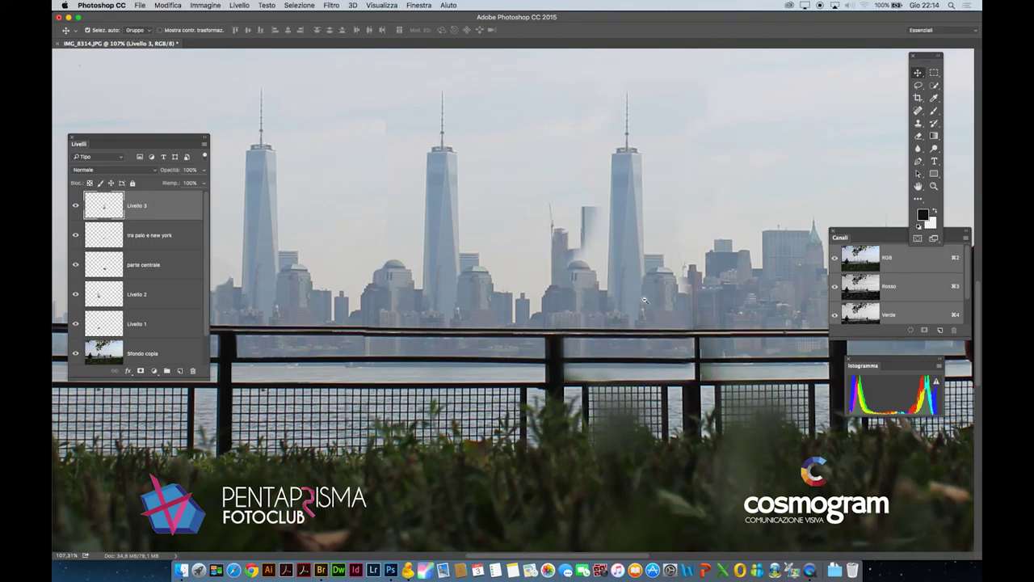
Erase the hazy pale edge around the building beside the third tower.
key(e)
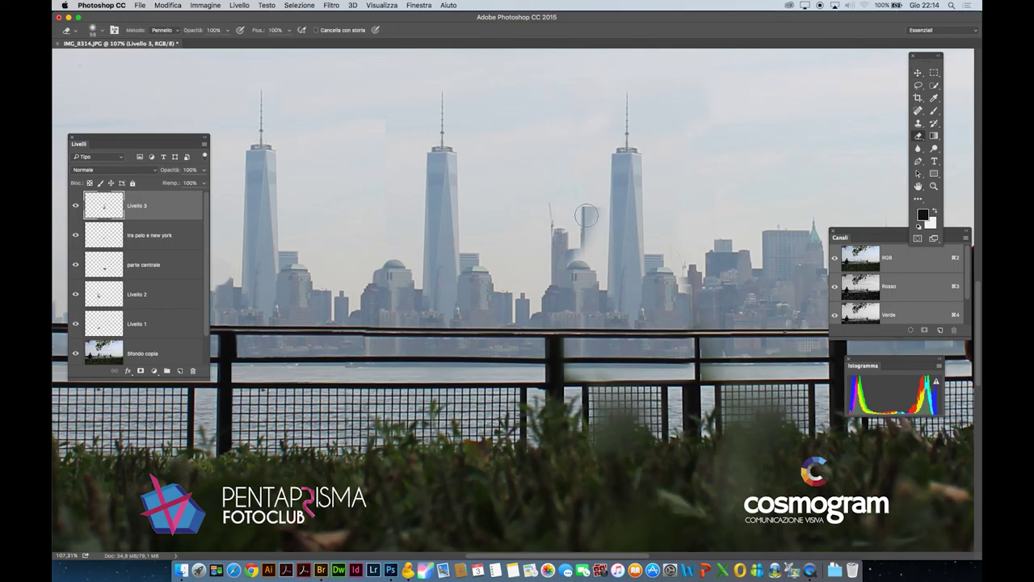
click(76, 206)
click(76, 206)
mouse_move(564, 234)
mouse_down()
mouse_move(595, 216)
mouse_move(596, 256)
mouse_move(596, 208)
mouse_move(605, 244)
mouse_up()
scroll(664, 267, down, 1)
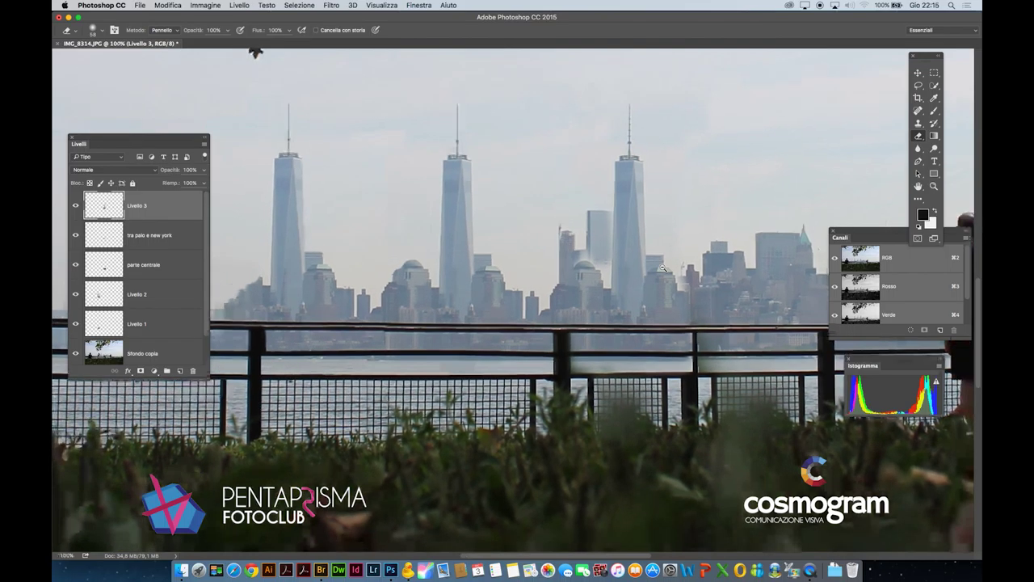
scroll(662, 268, down, 3)
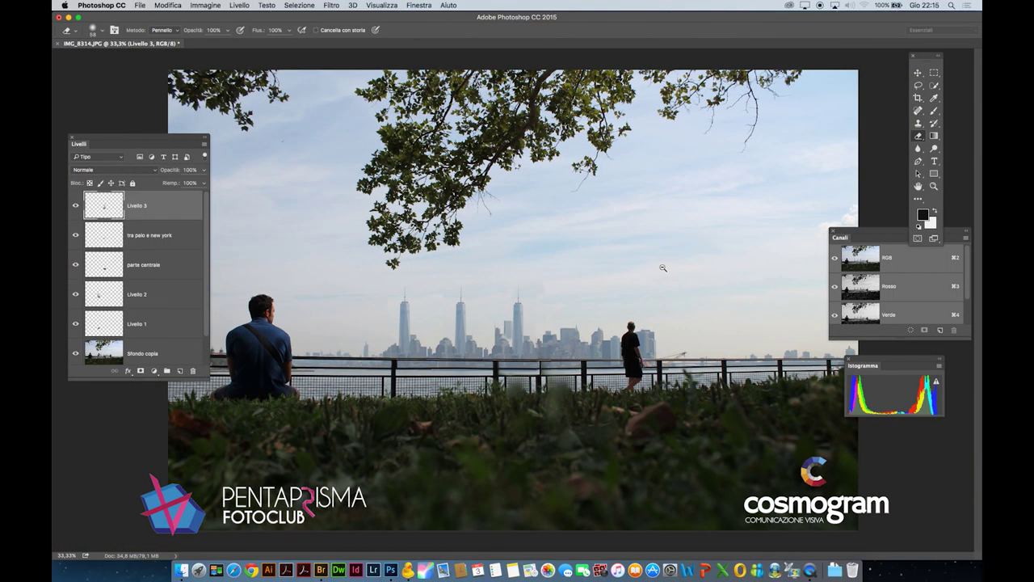